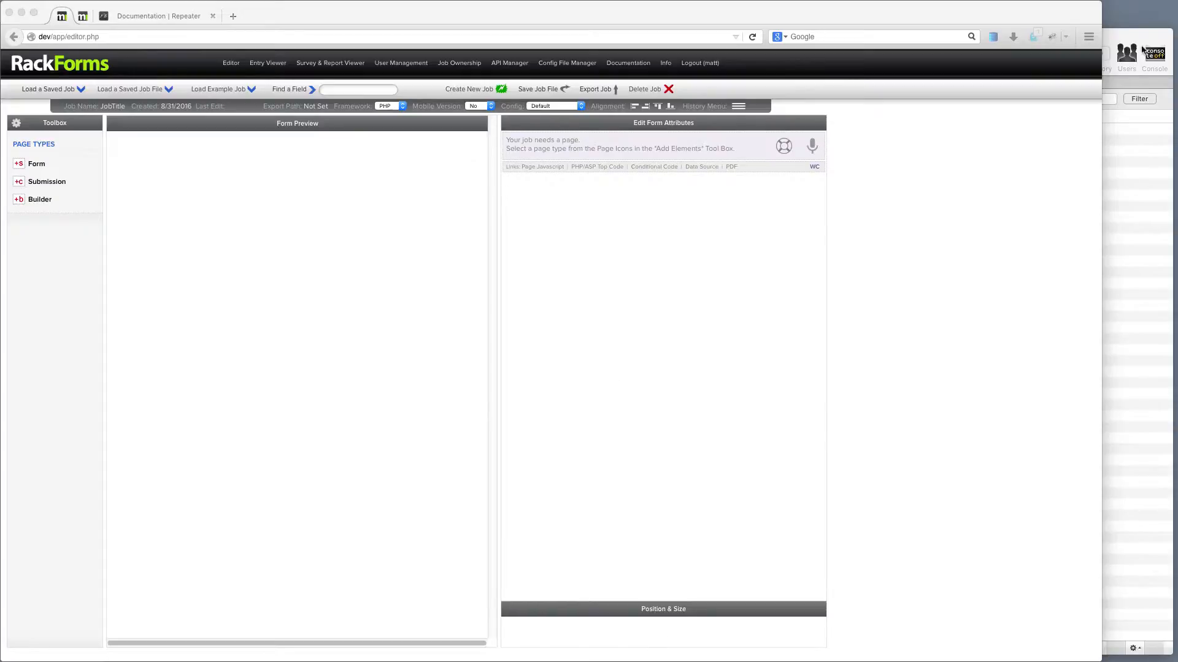
Look at the fb_demo table in the database client and, back in the form editor, add a form page.
click(1142, 42)
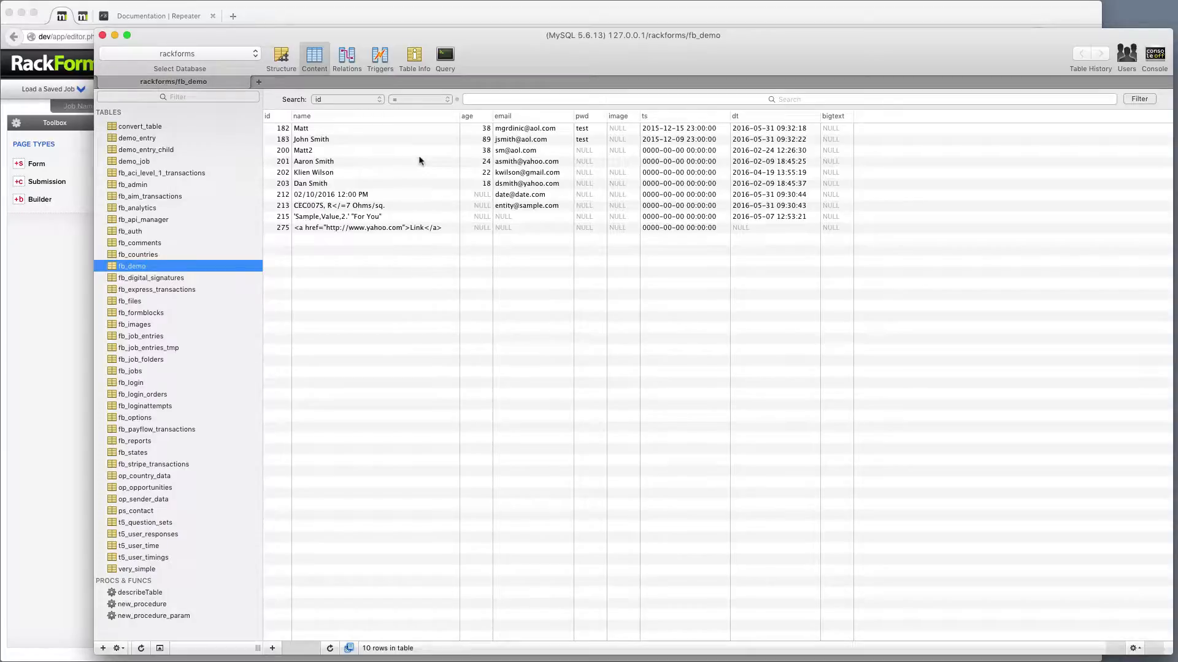
click(416, 13)
click(43, 163)
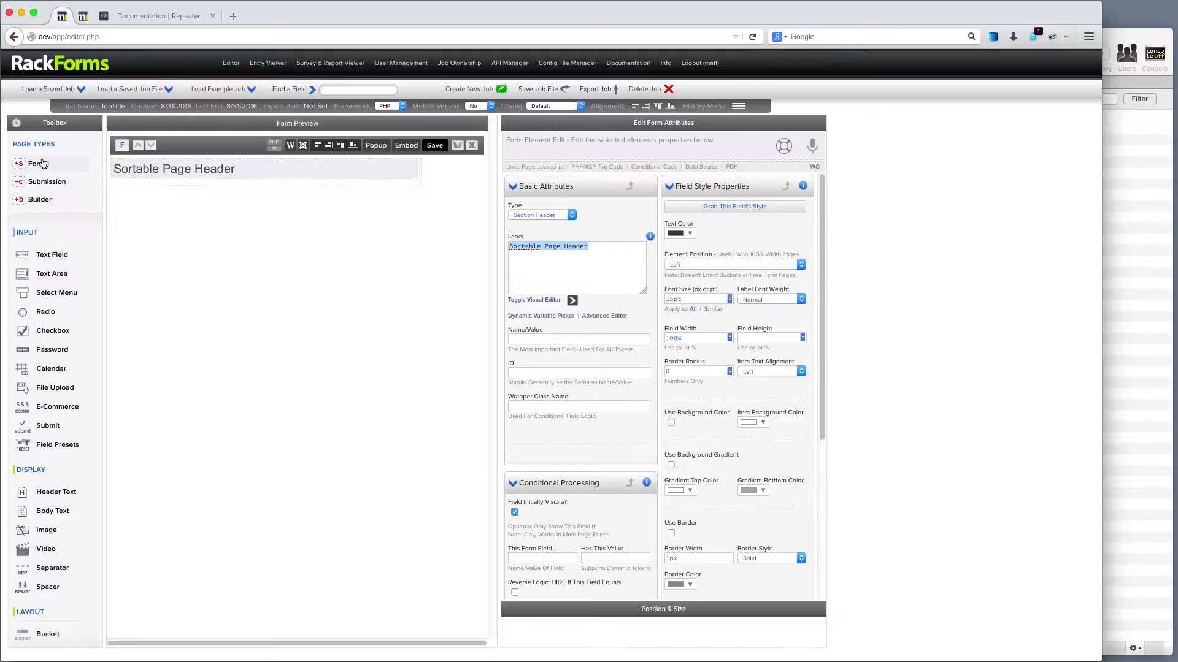
Add two text fields labelled Name and Age to the form page.
click(68, 258)
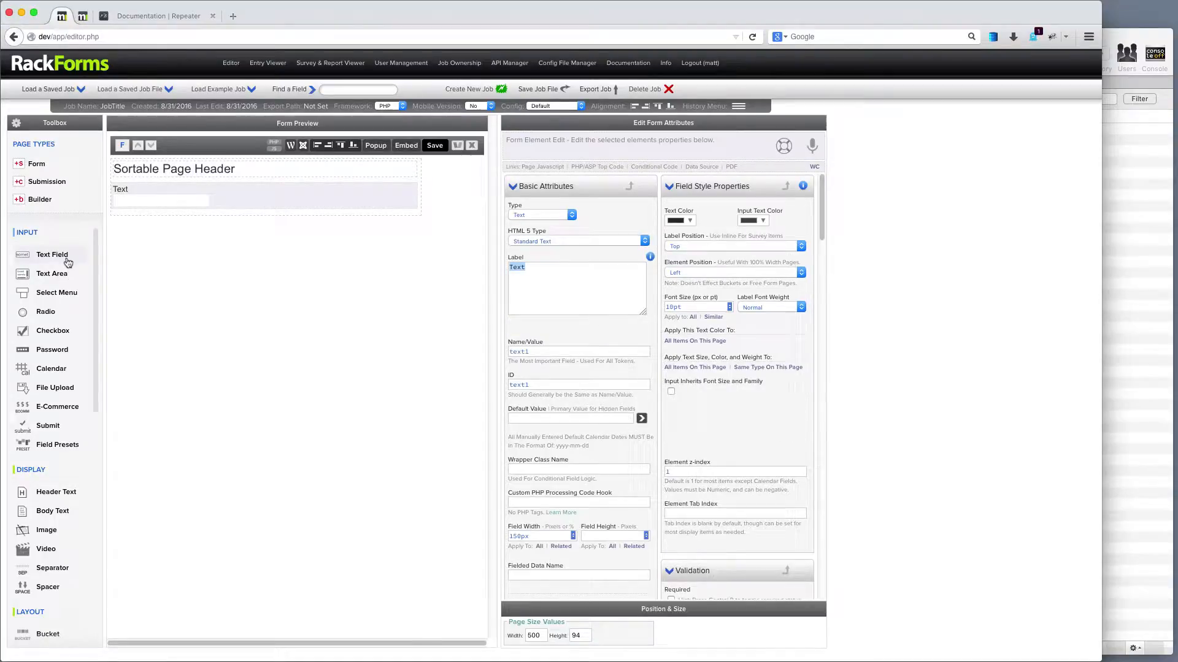
text(Name)
key(Tab)
click(40, 264)
text(Age)
key(Tab)
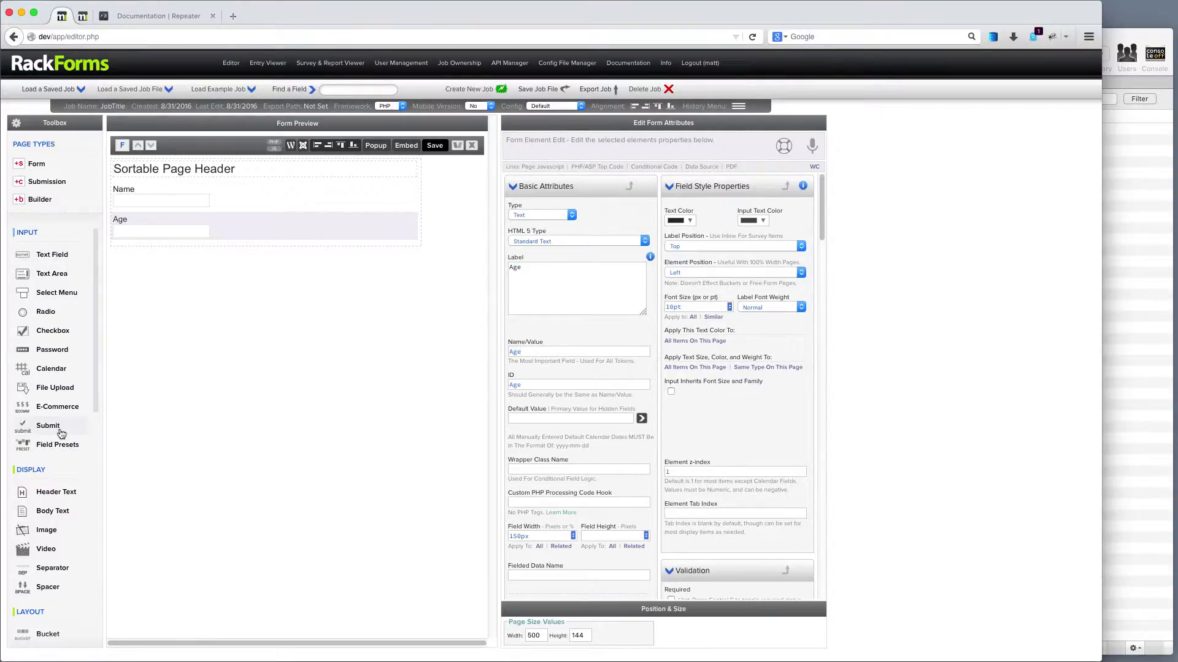
Add a submit button to the form and a submission page to the job, and recheck the database table.
click(56, 429)
click(57, 181)
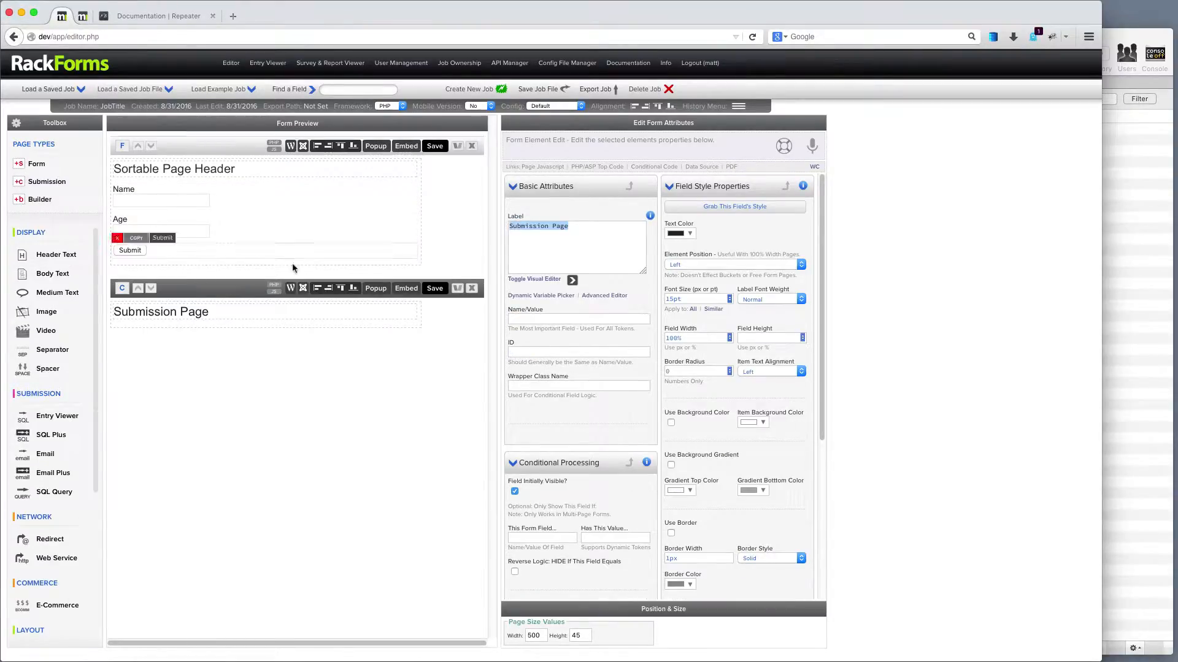
click(241, 290)
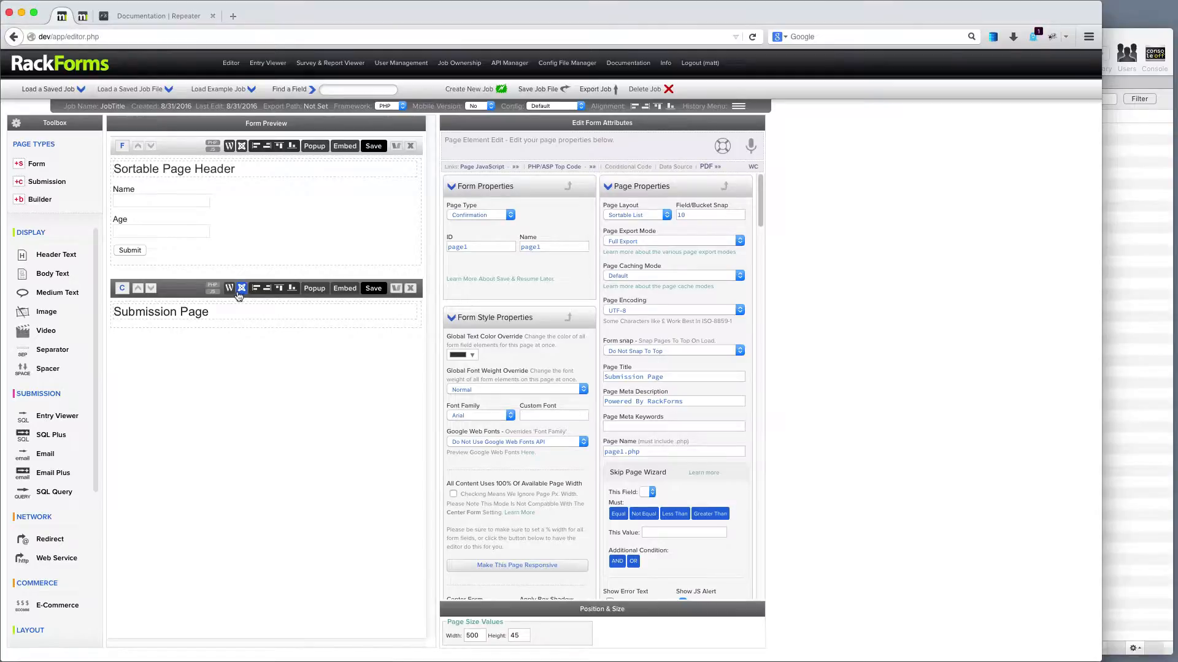
click(1128, 164)
click(317, 24)
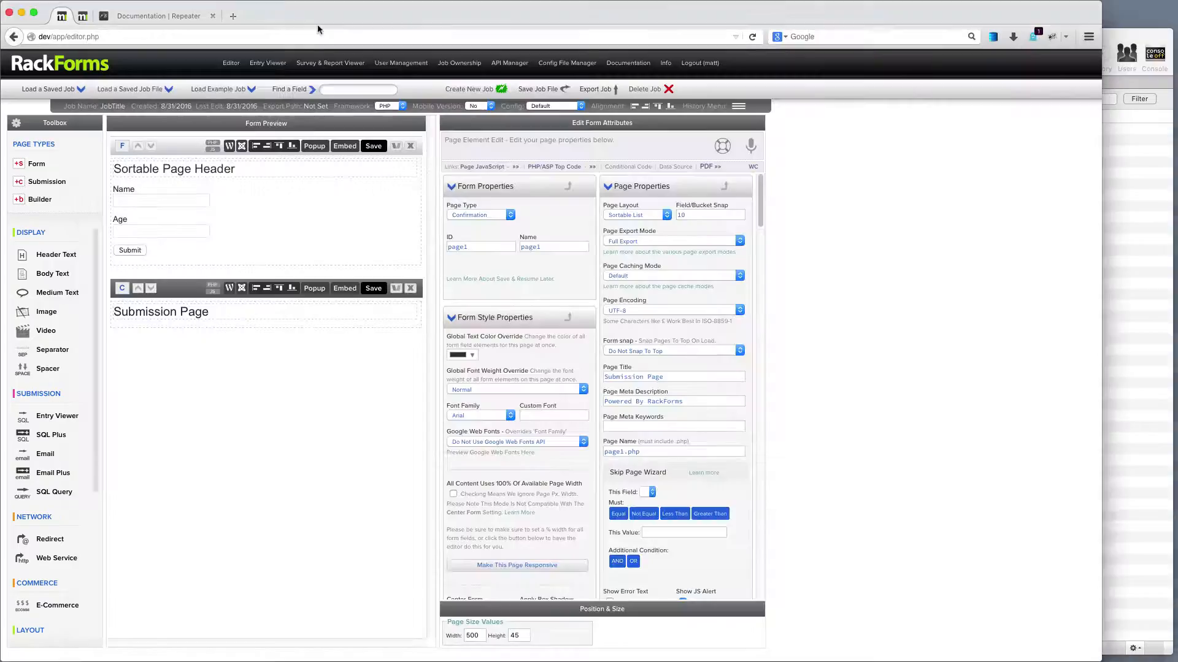
Open the SQL+ Automator for MySQL from the form page and rename the database fields to lowercase name and age.
click(258, 193)
right_click(258, 193)
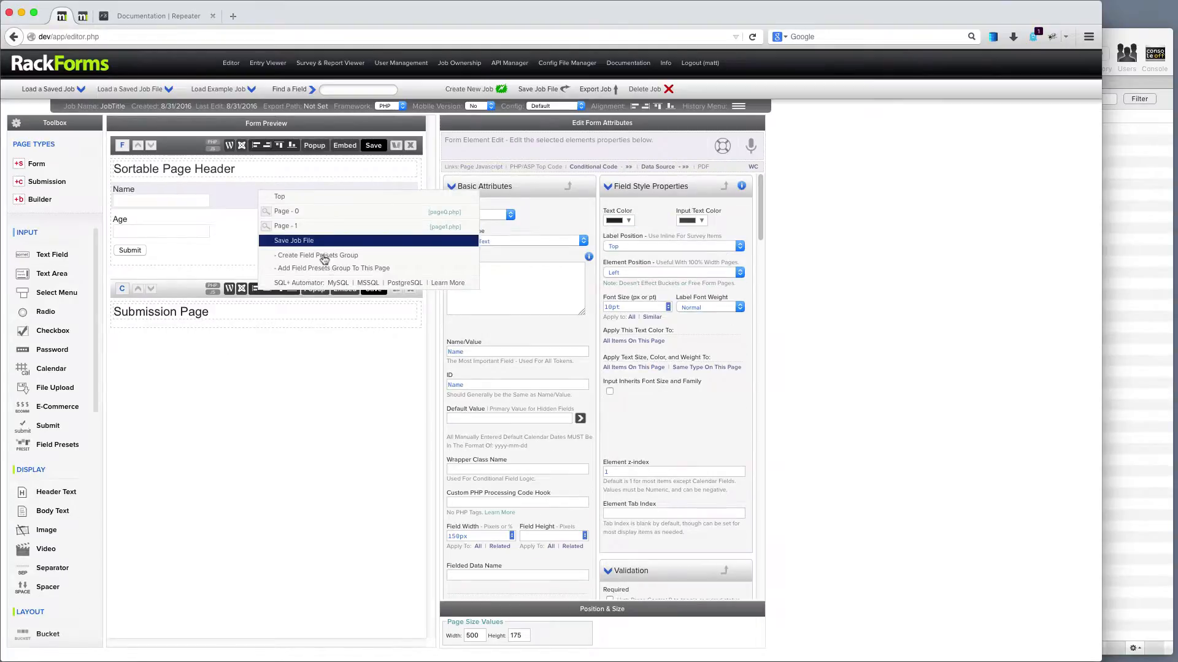
click(338, 283)
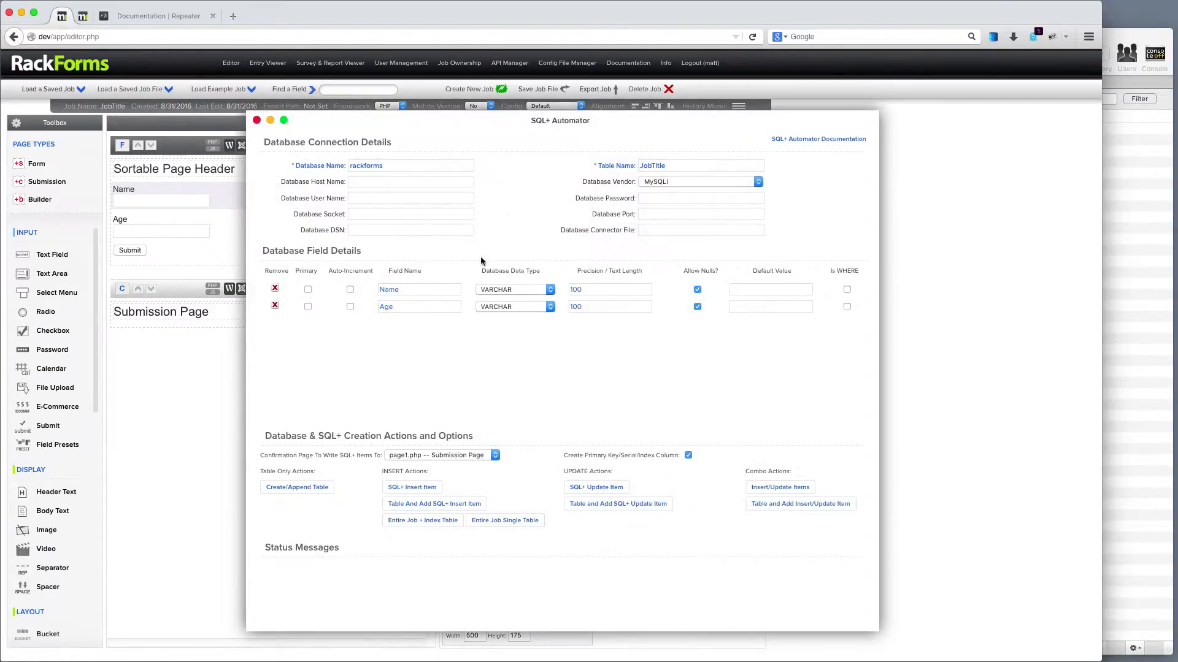
drag(385, 291, 373, 311)
text(n)
text(a)
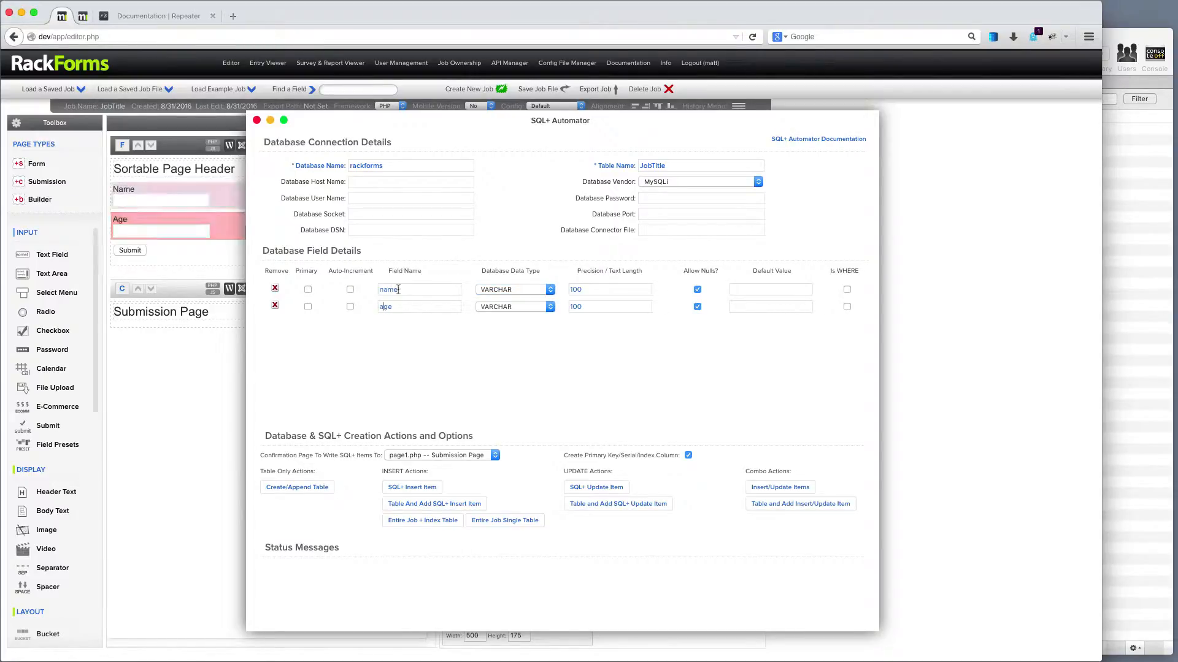
Set the automator's table name to fb_demo after checking it in the database client, and create a SQL+ insert item on the submission page.
click(1113, 211)
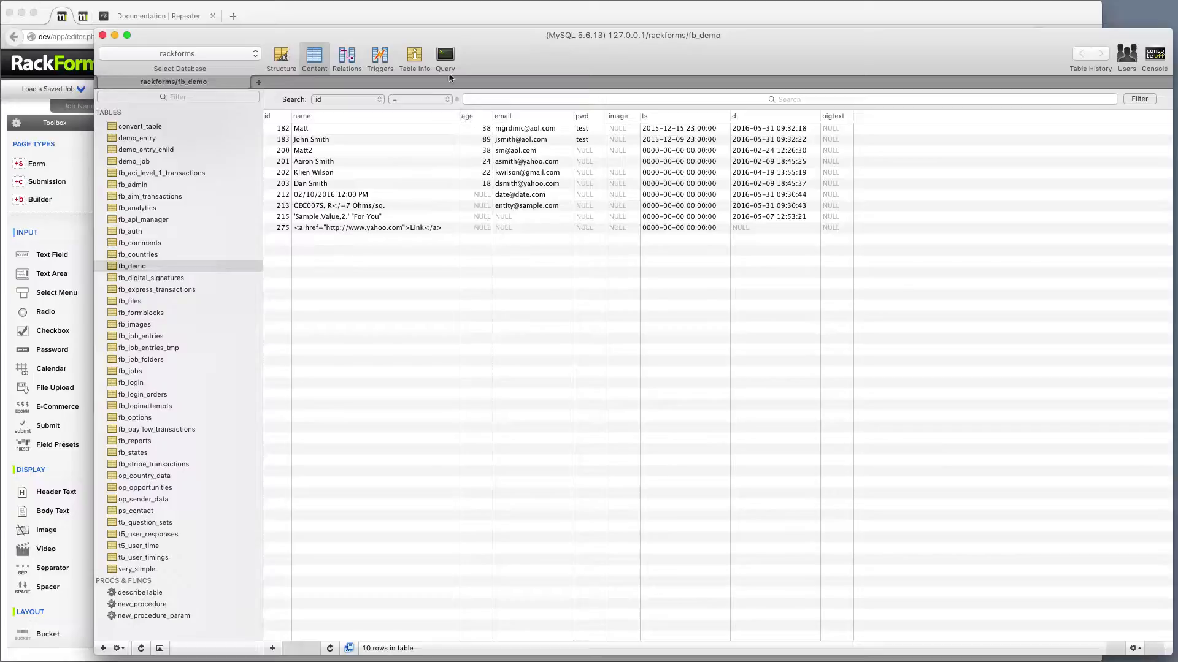
click(458, 23)
drag(687, 166, 558, 163)
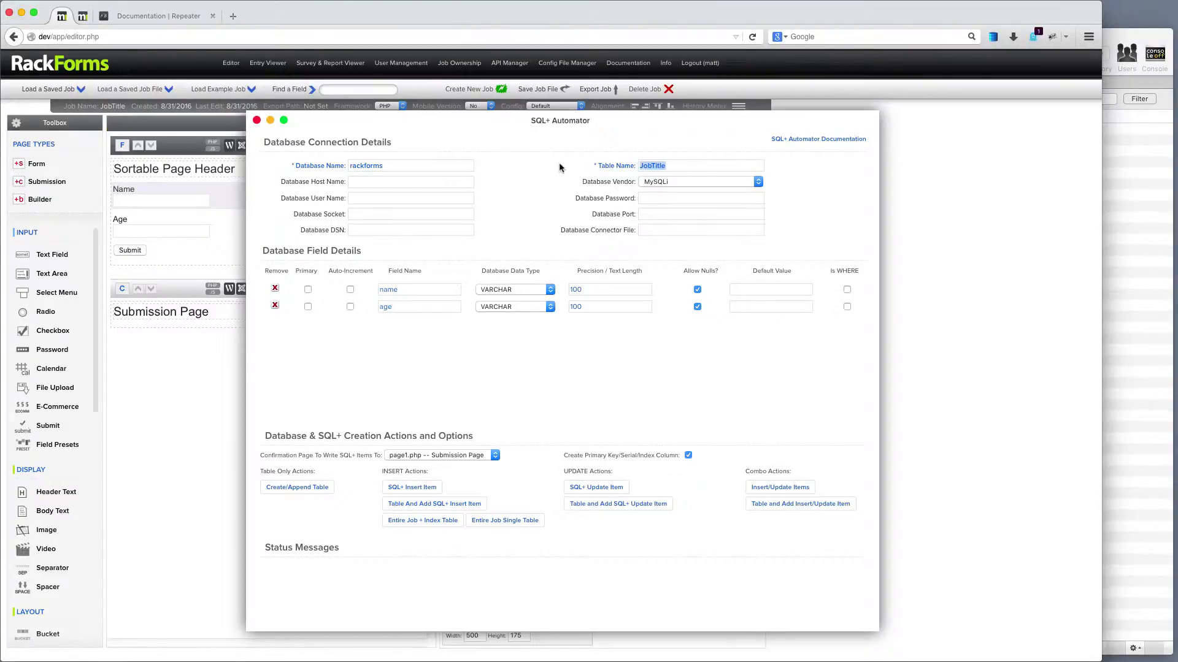
text(fb_demo)
click(429, 489)
click(256, 119)
Save and run the form page, and submit a test entry with name INSERT 1 and age 23.
click(371, 146)
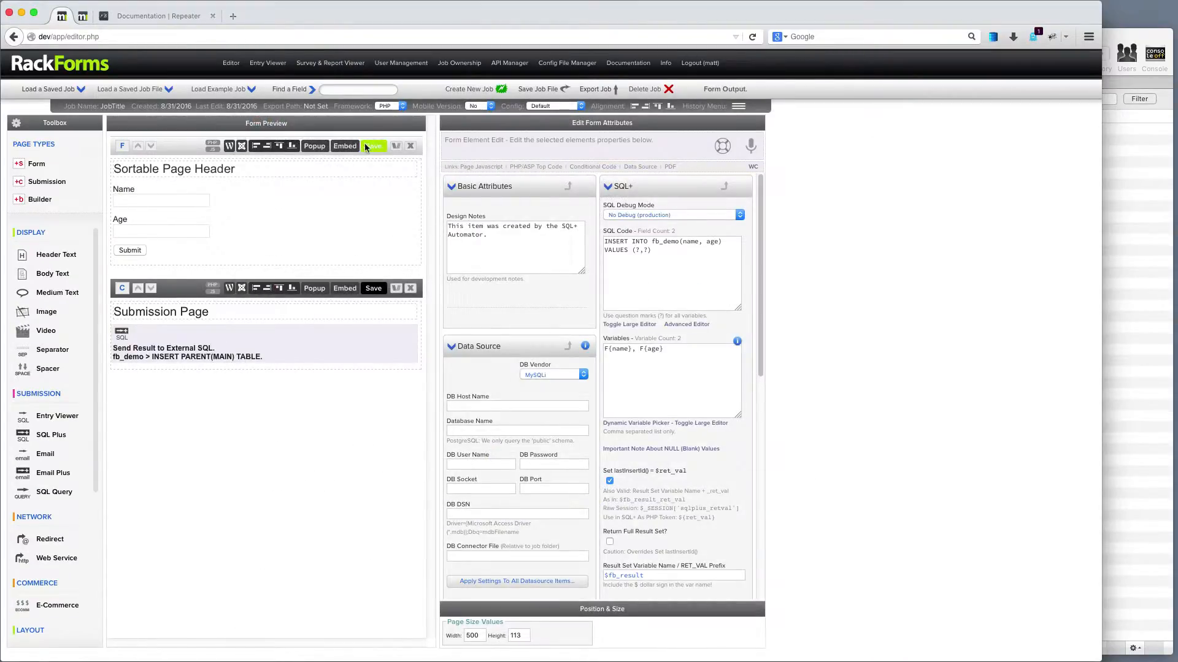
click(74, 104)
text(INSERT 1)
key(Tab)
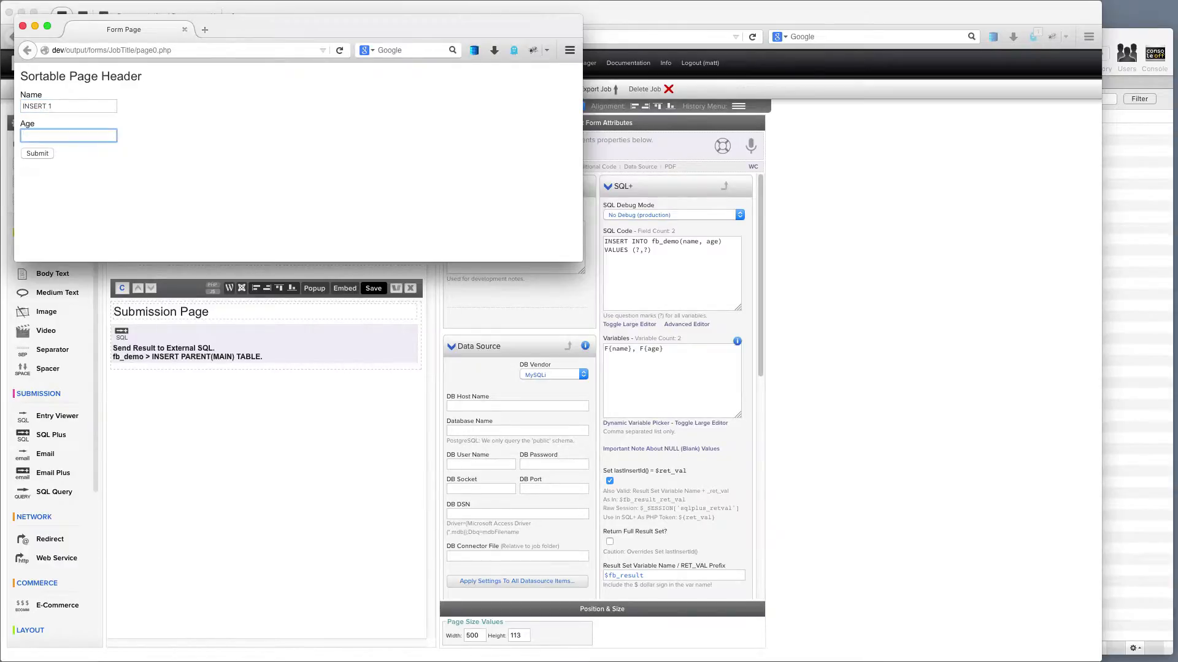
right_click(56, 109)
click(25, 159)
click(44, 154)
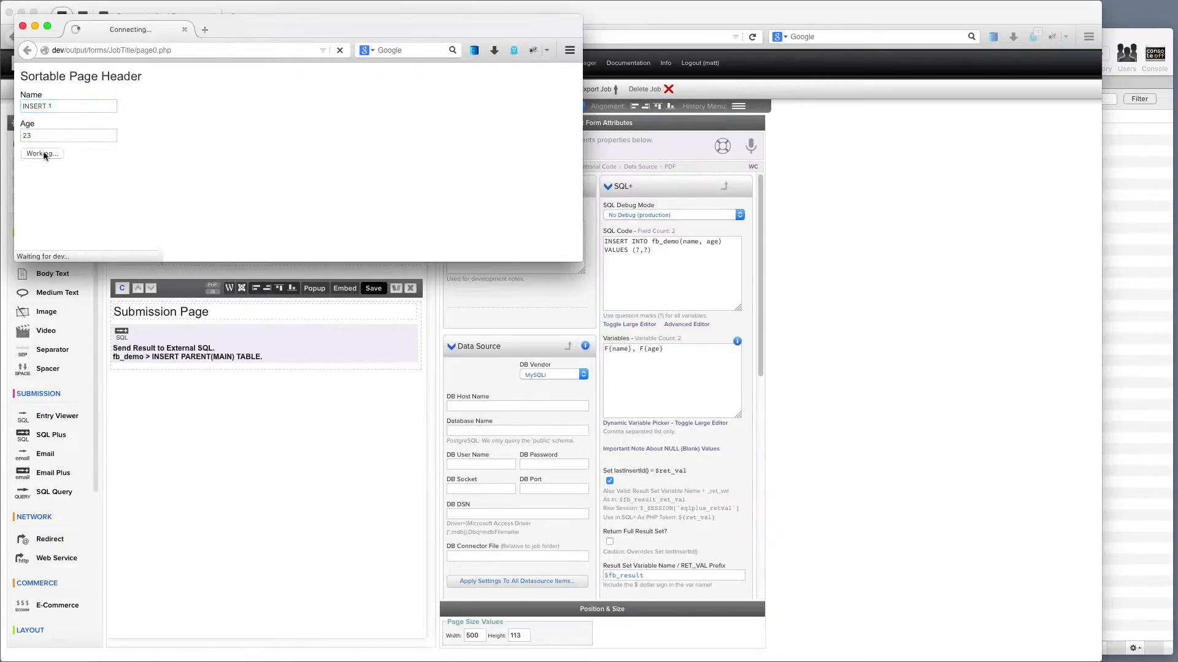
Return to the form, submit a second entry with name INSERT 2 and age 24, and close the test window.
click(27, 49)
click(68, 106)
text(INSERT 2)
key(Tab)
text(2)
click(38, 153)
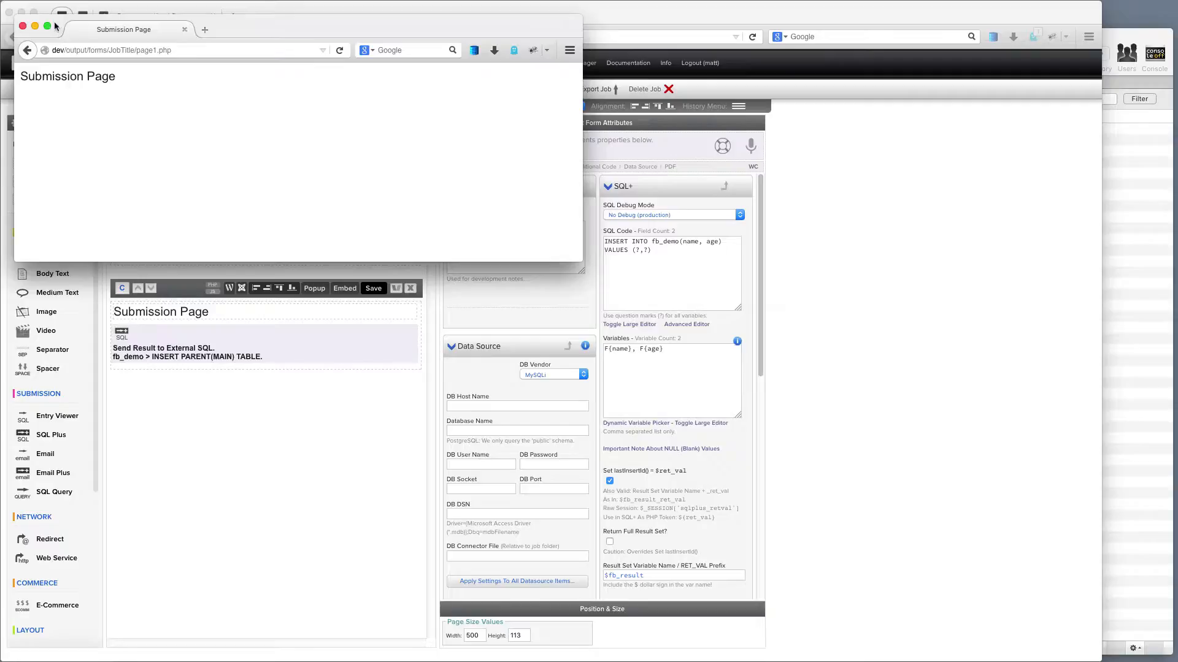
click(23, 26)
Refresh the fb_demo table in the database client to check the inserted rows, and return to the form editor.
click(1125, 246)
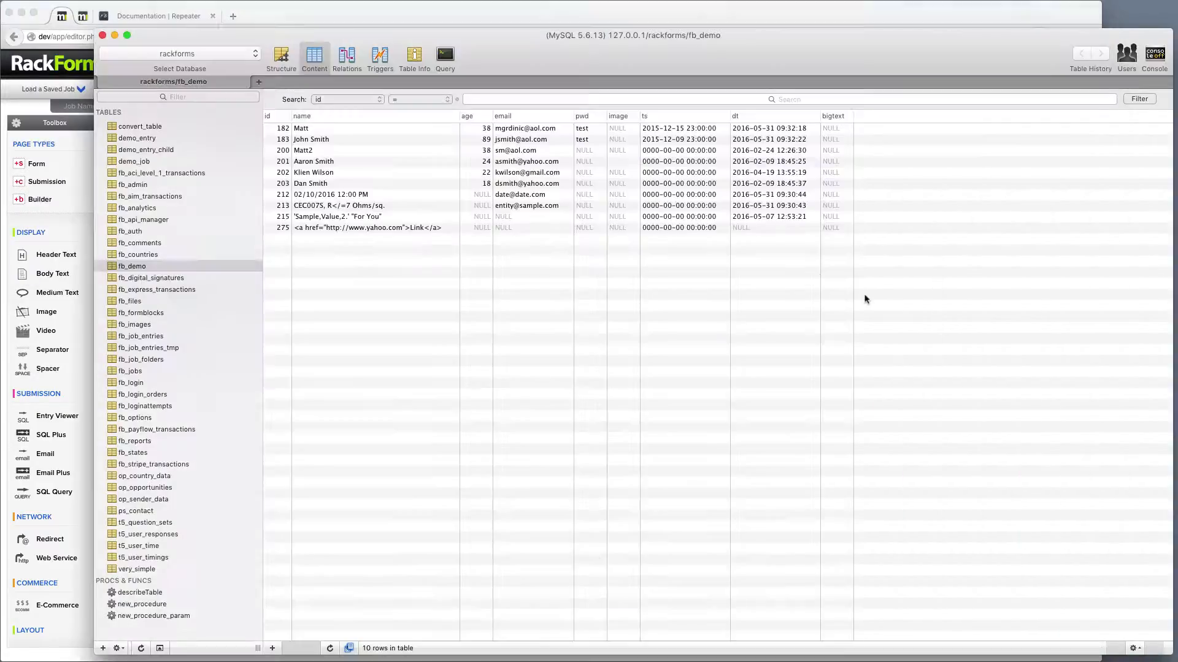
key(super+r)
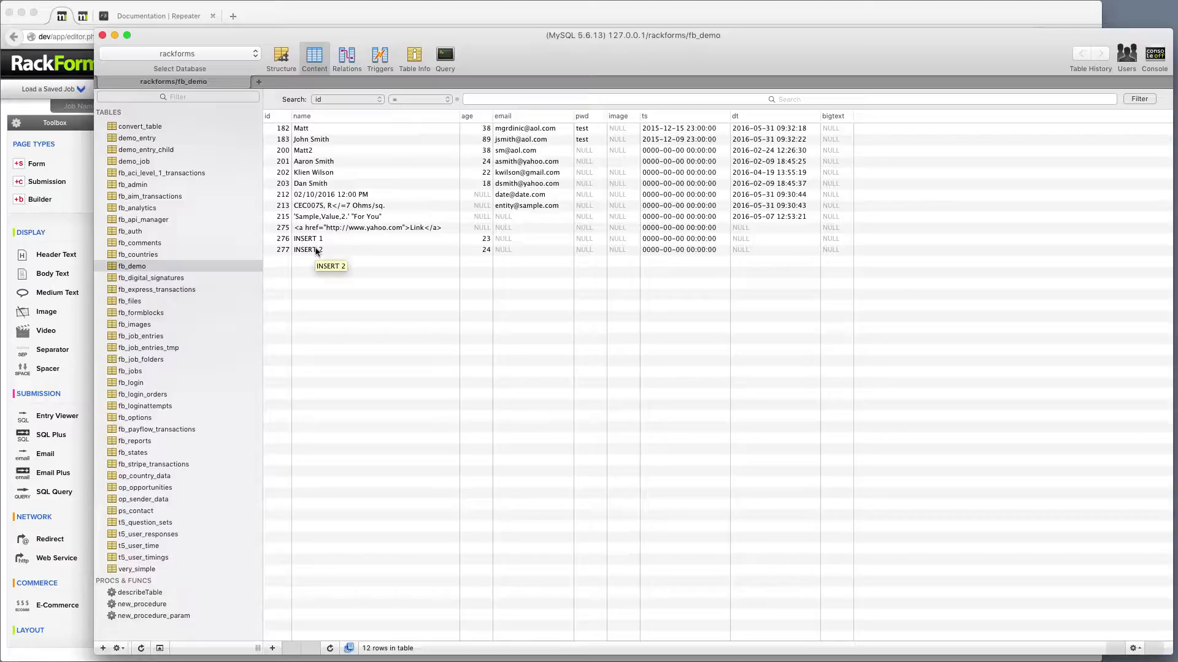
click(426, 12)
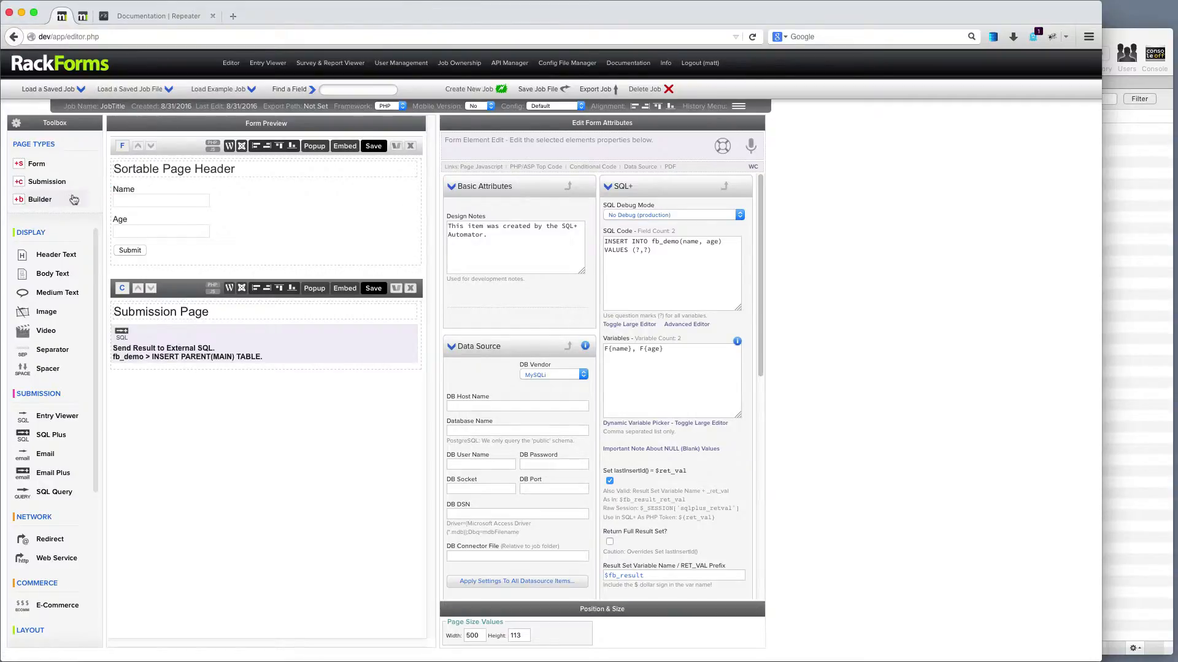
Add a builder page and select its repeater's SQL query text.
click(40, 200)
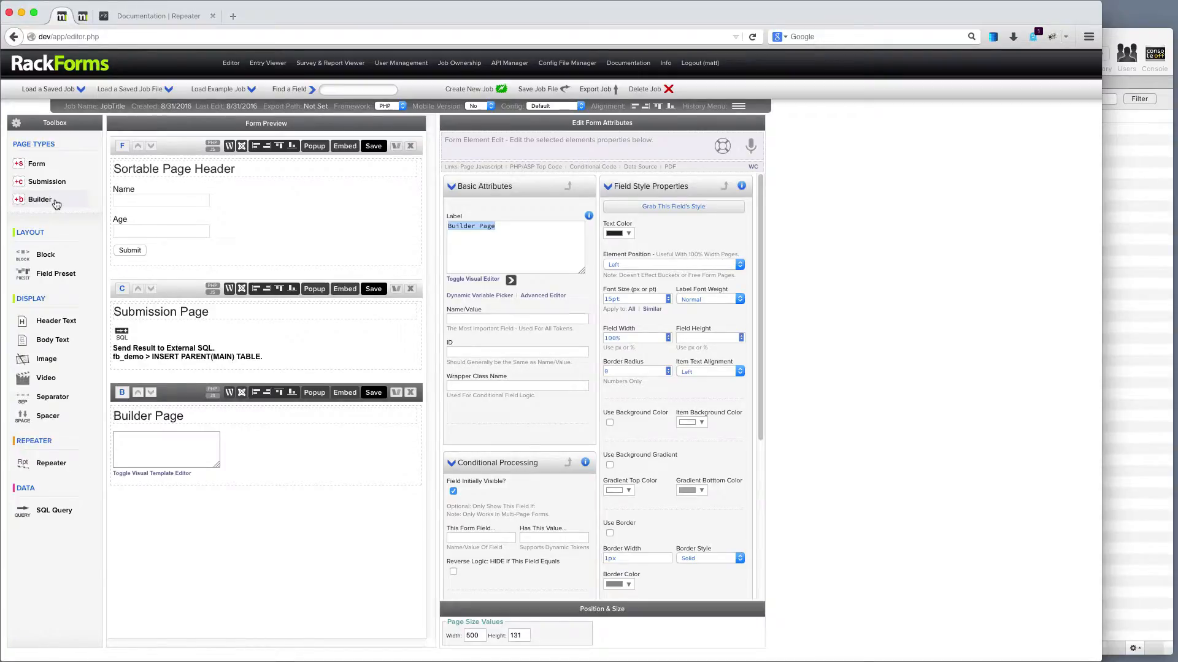
mouse_move(232, 433)
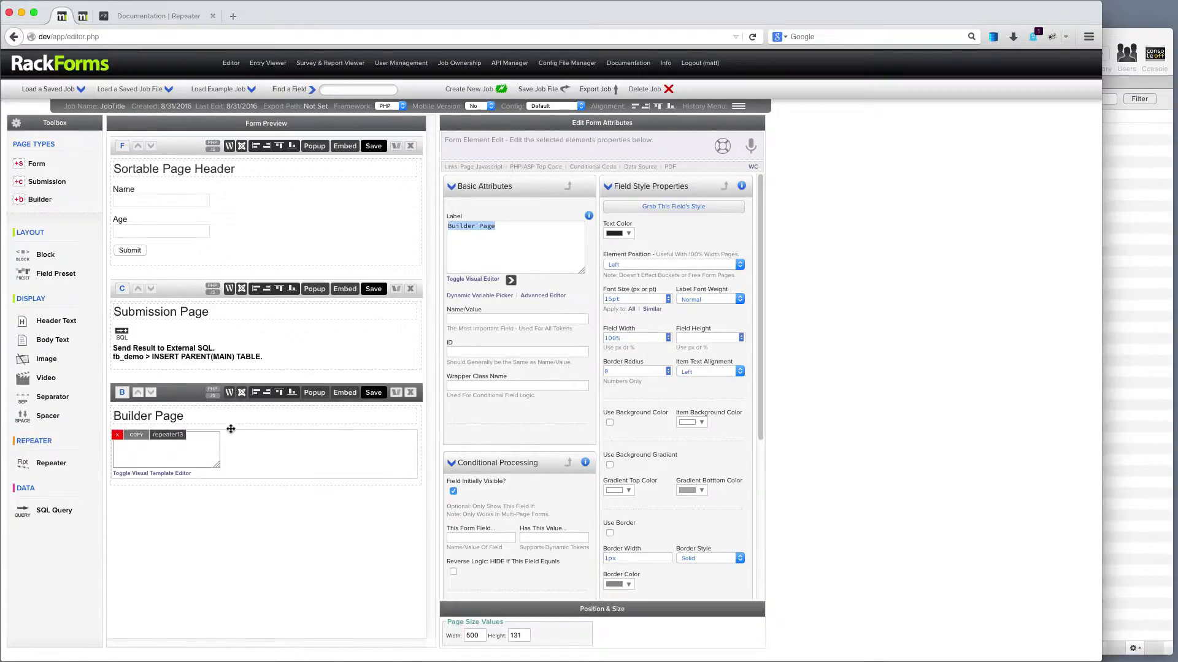
click(331, 458)
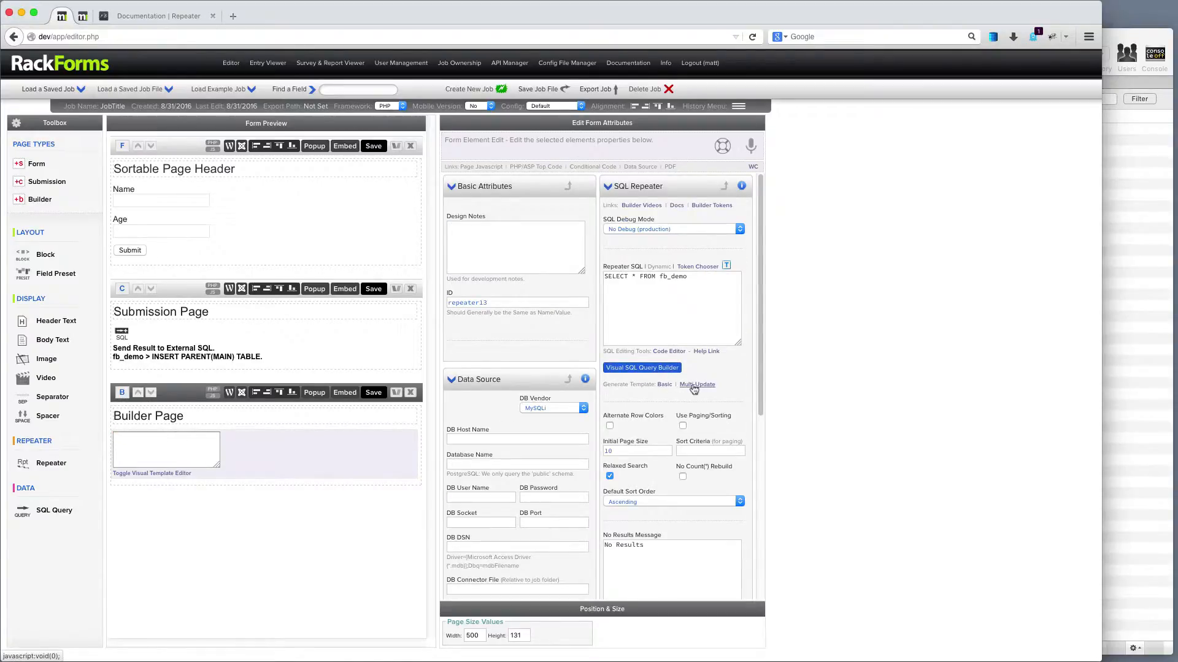
drag(707, 278, 534, 270)
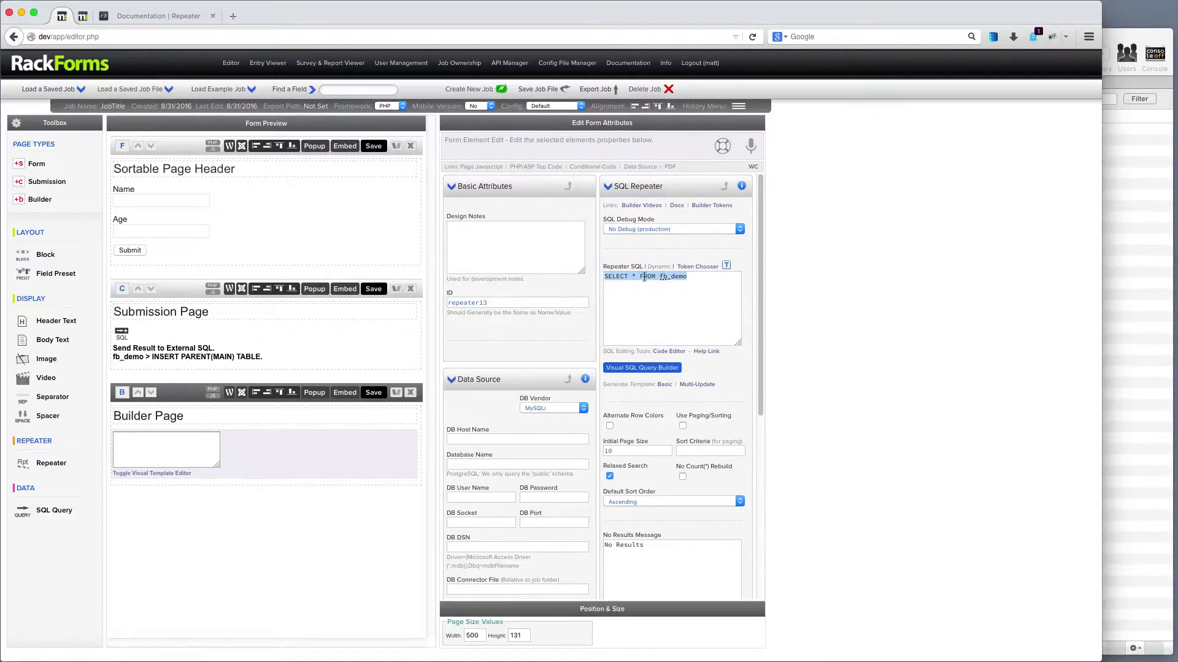
Build the repeater's query in the Visual SQL Query Builder, selecting the name and age columns of the fb_demo table.
click(647, 367)
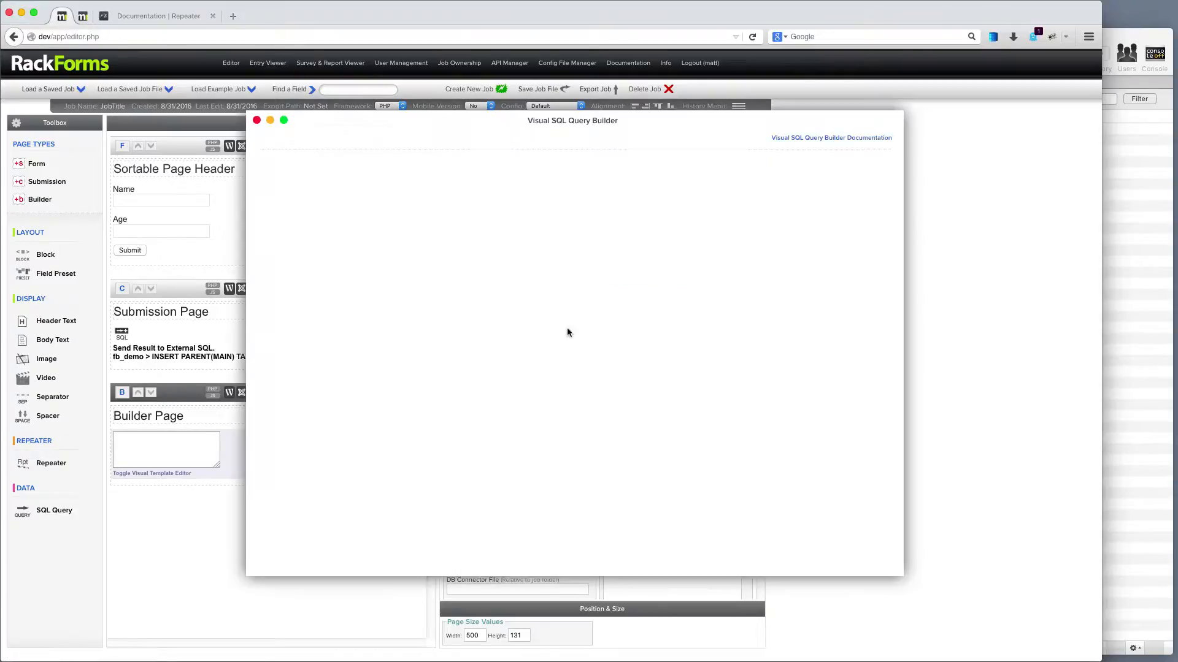
scroll(344, 257, down, 5)
drag(317, 287, 446, 221)
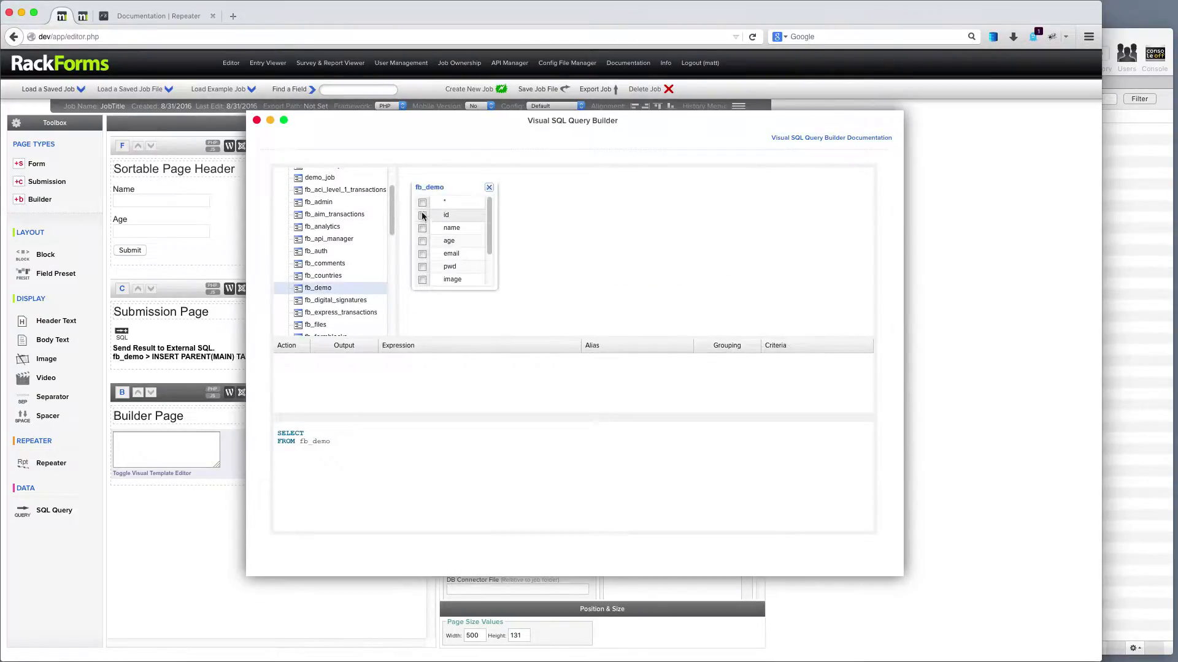
click(422, 228)
click(422, 241)
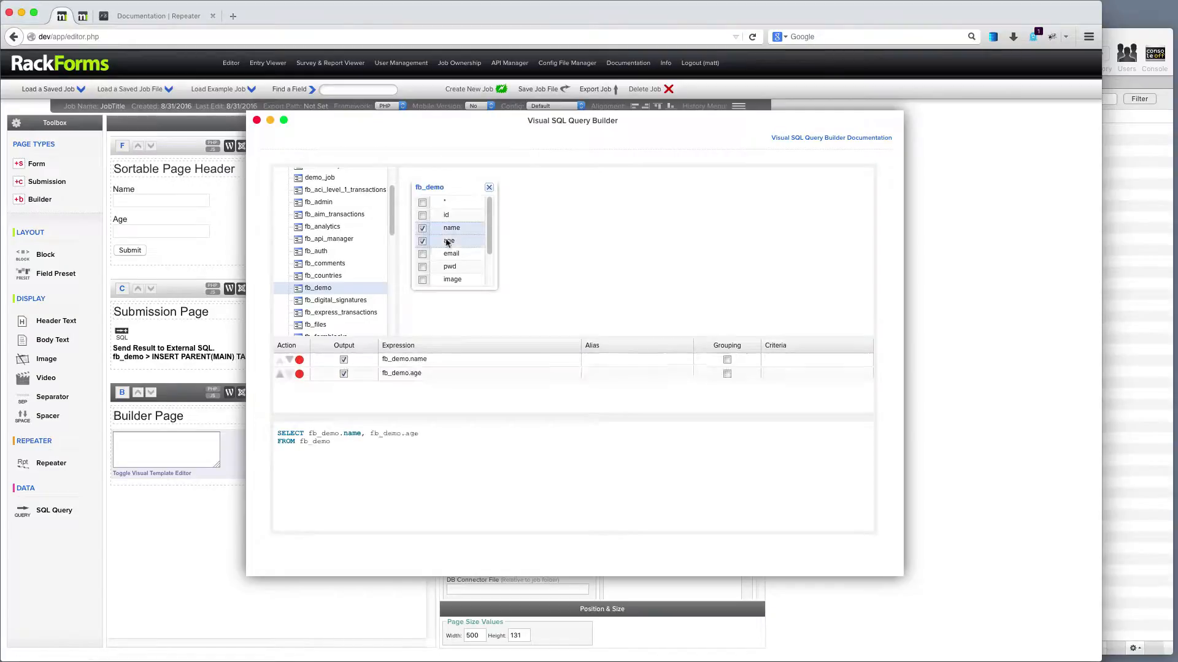
click(256, 120)
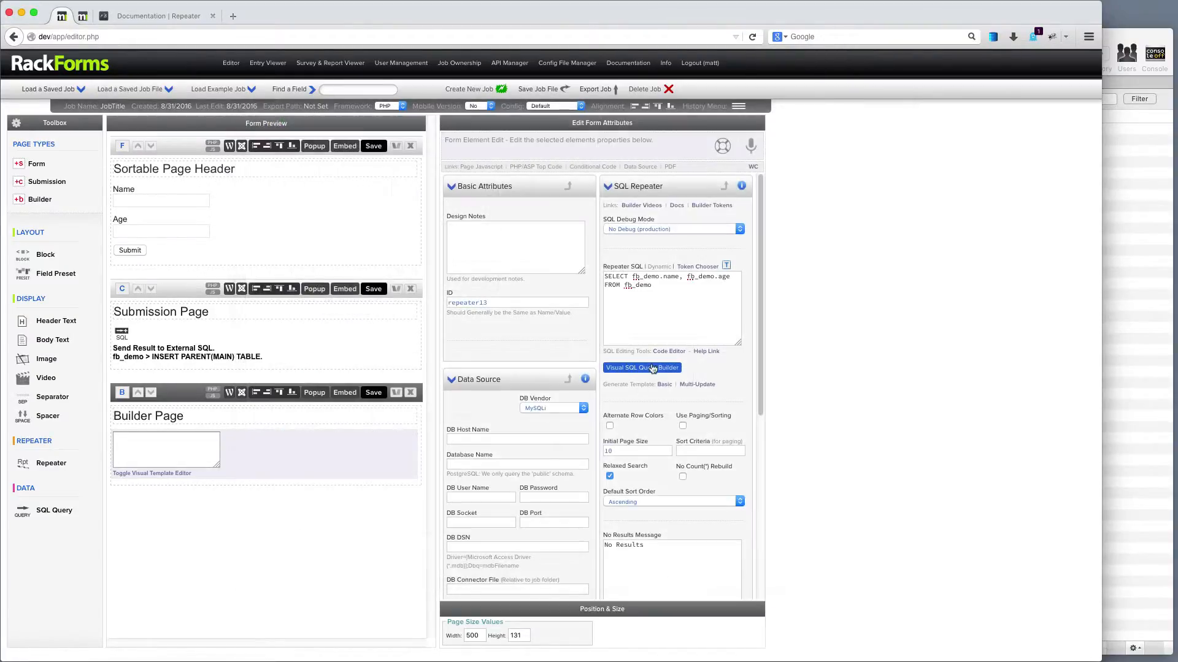
Generate a basic repeater template, run the builder page to check the two inserted records, and close the output window.
click(665, 385)
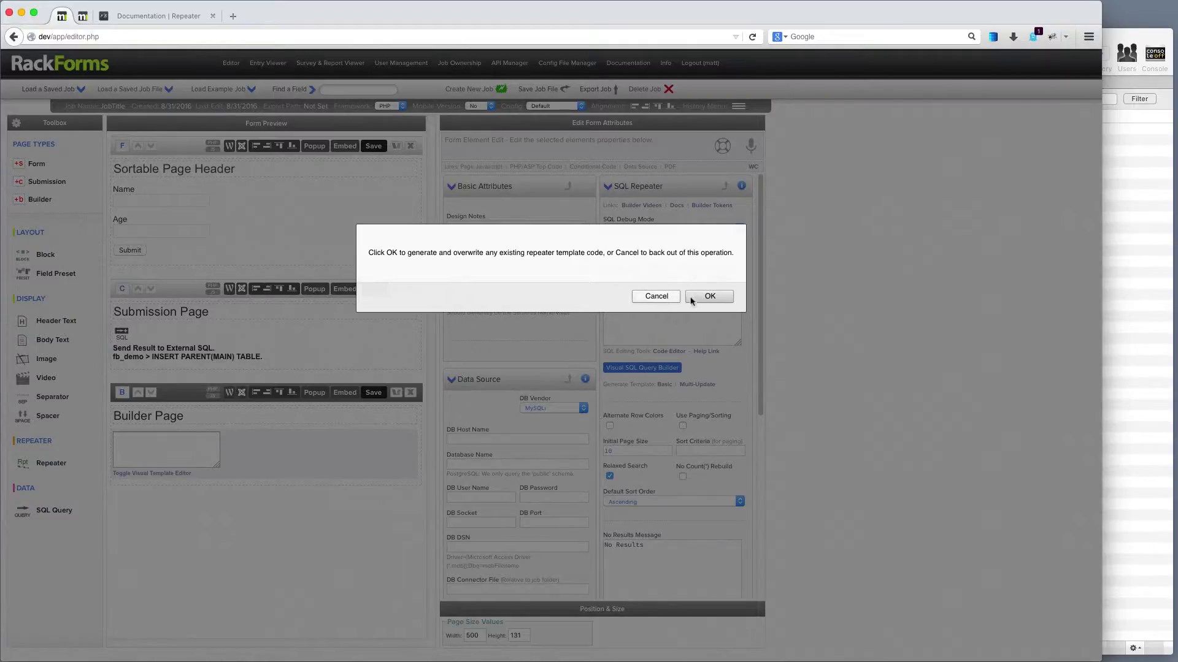
click(705, 297)
click(374, 393)
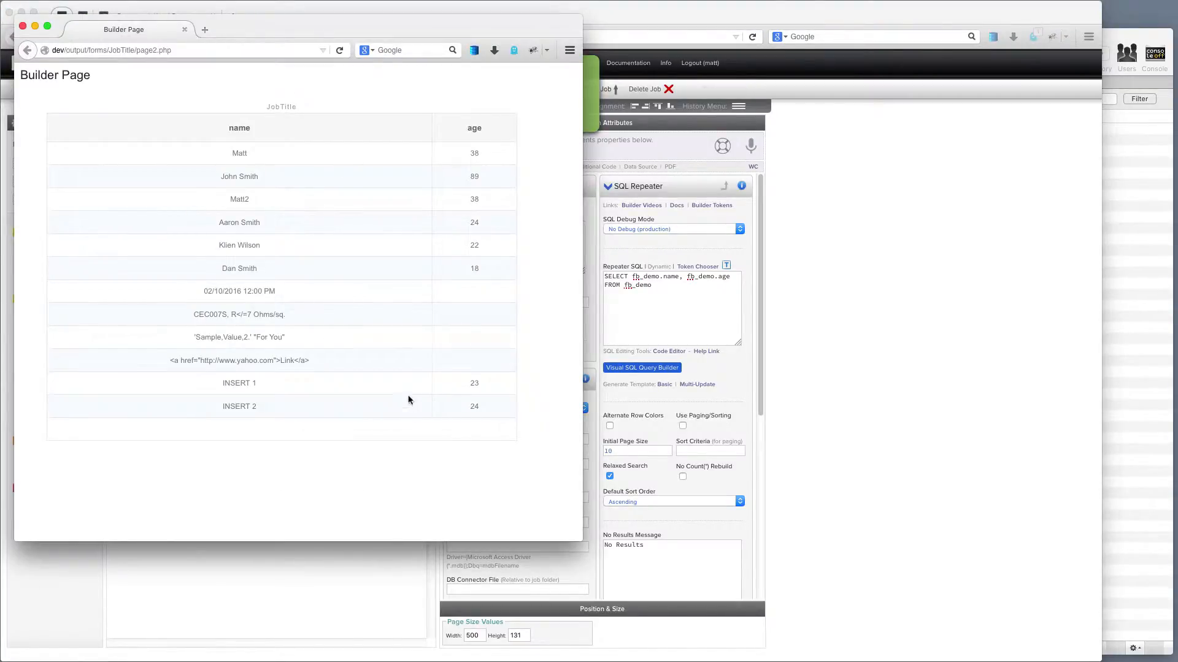
drag(227, 385, 263, 405)
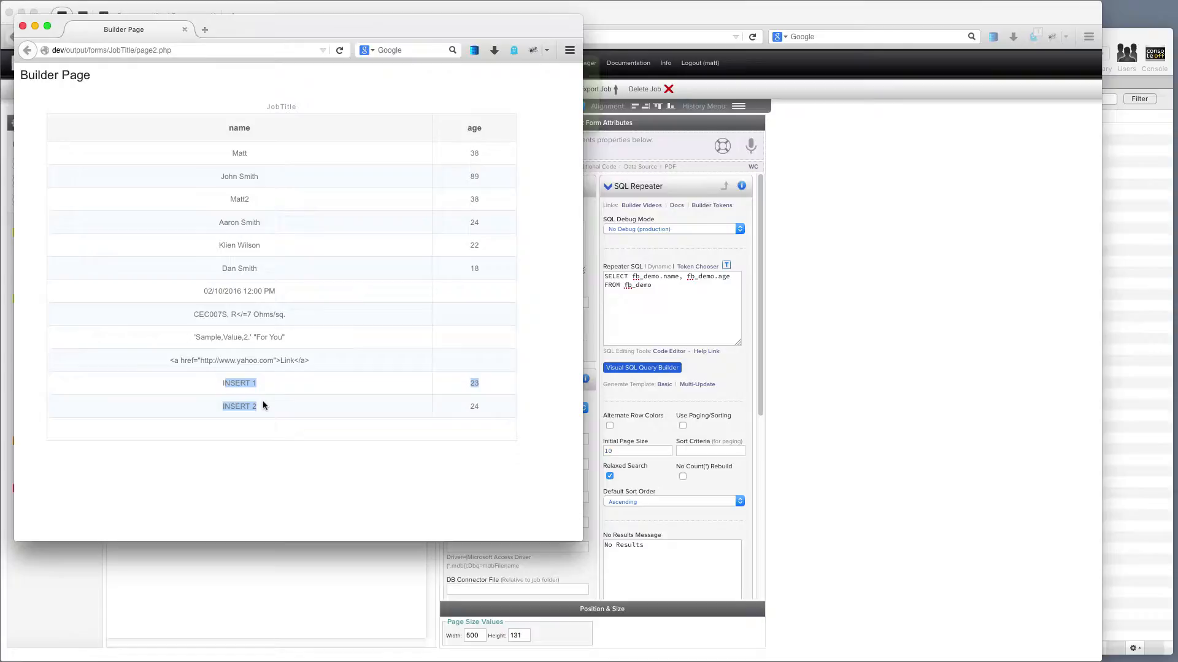
click(24, 26)
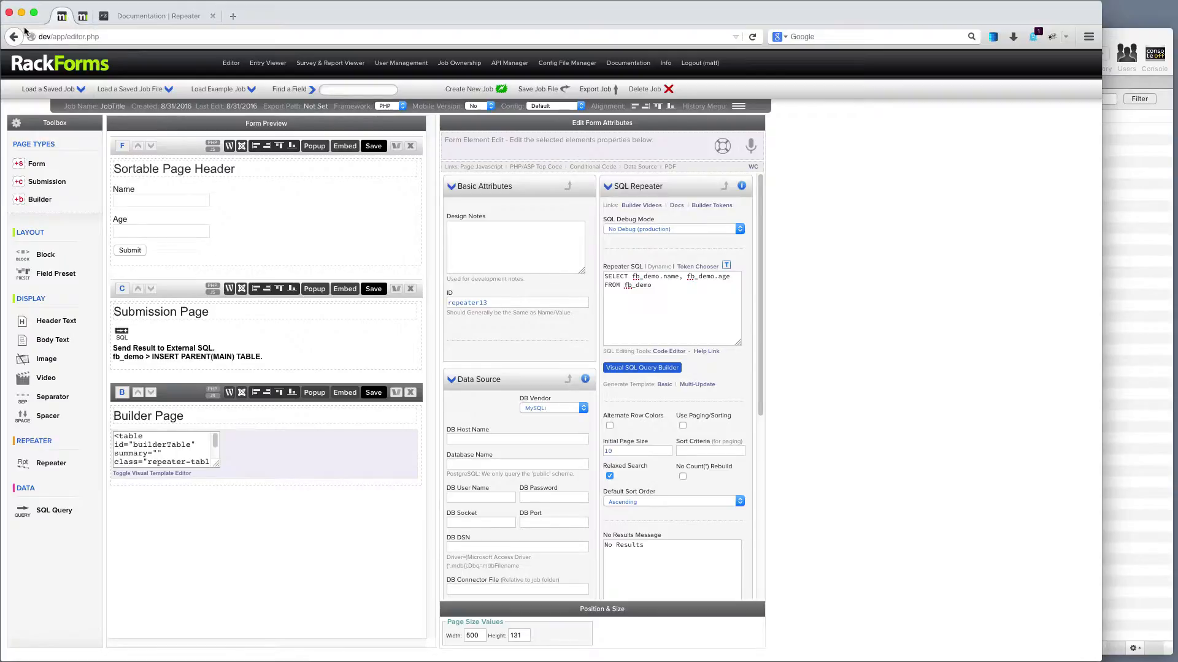
Delete the repeater from the builder page and add a new repeater in its place.
mouse_move(355, 447)
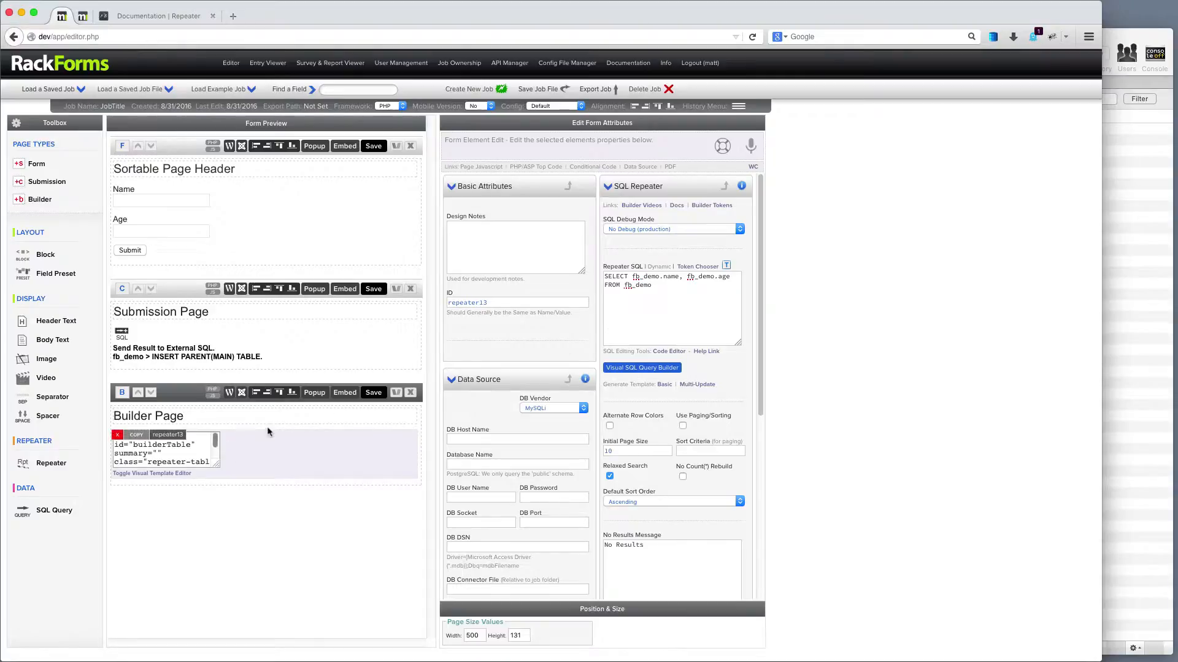
mouse_move(288, 440)
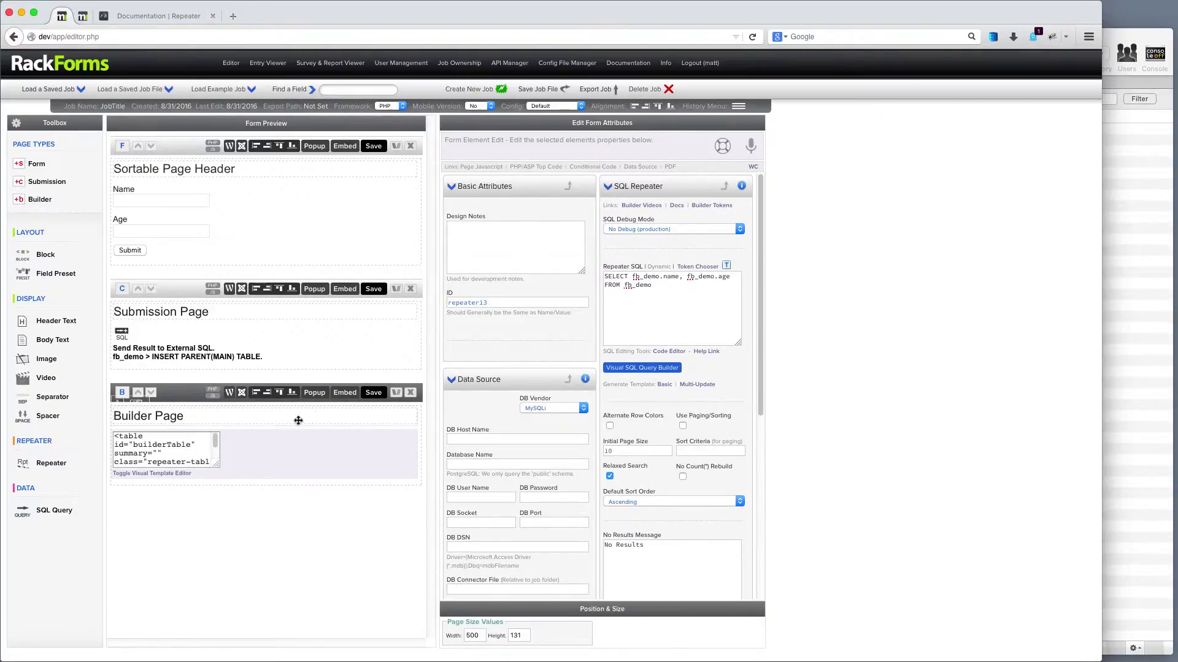
click(117, 433)
click(201, 417)
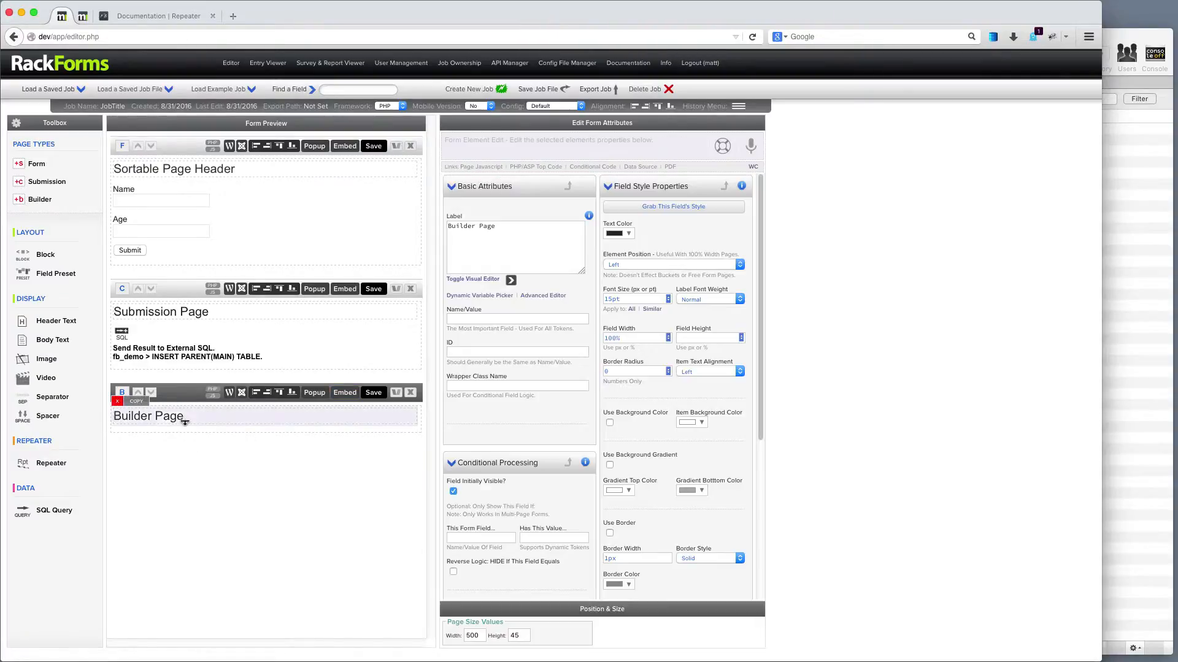
click(54, 464)
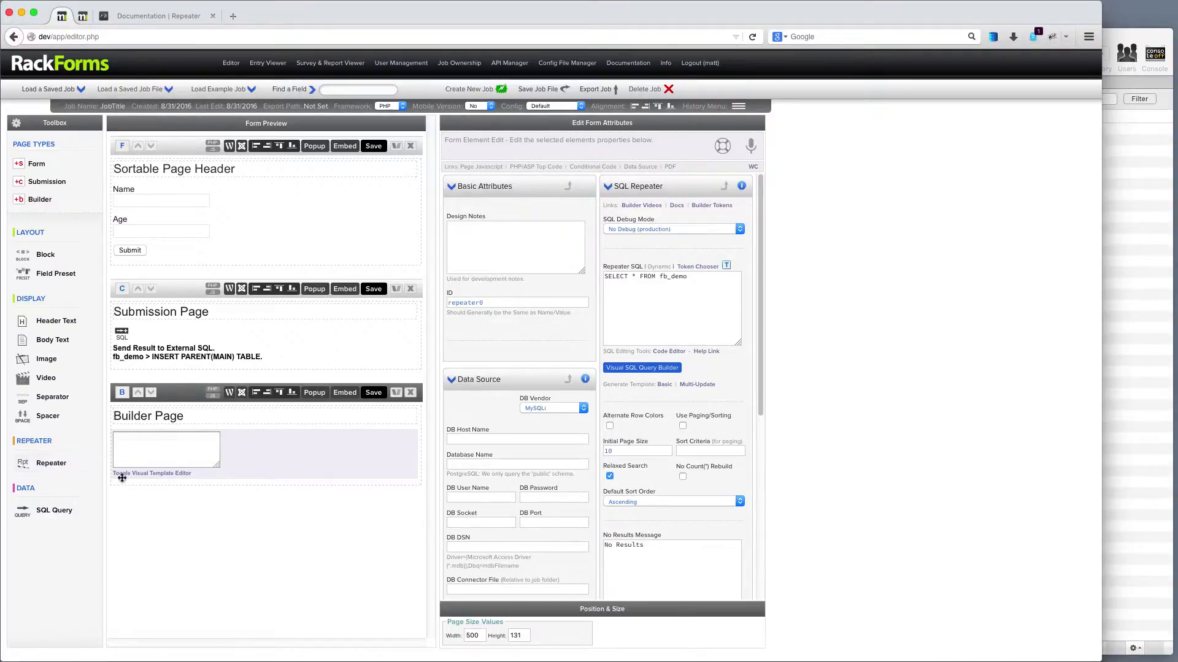
Show the new repeater's visual template editor and insert the 3 Column + Multi-Delete template.
click(161, 474)
click(370, 442)
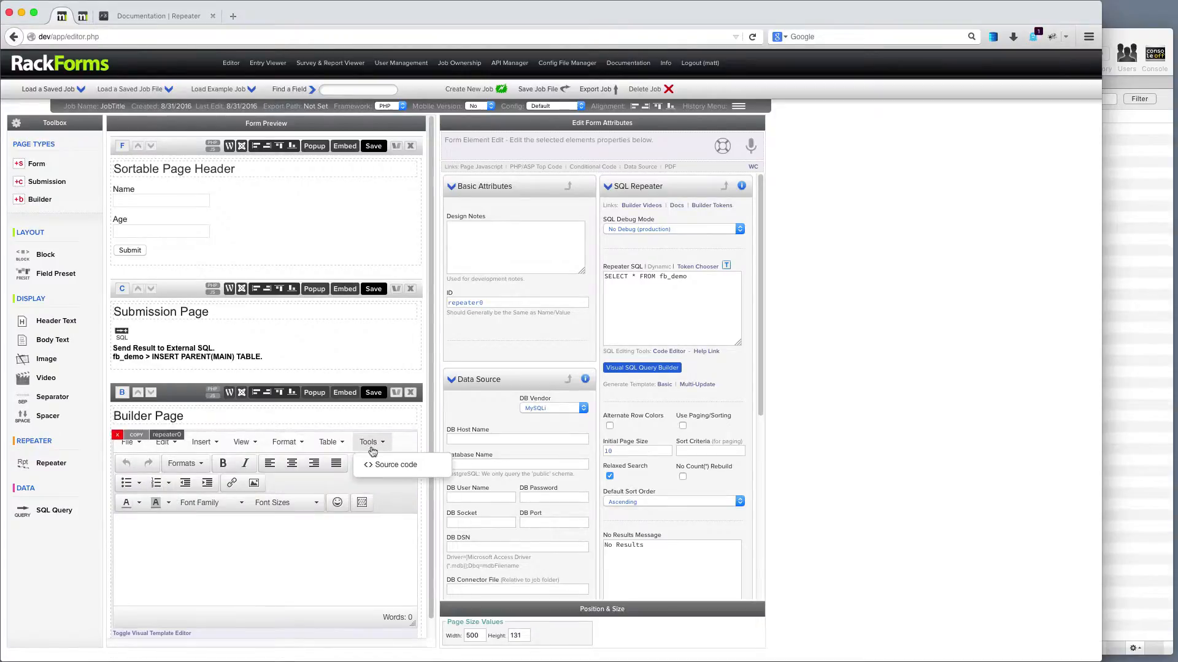
click(361, 503)
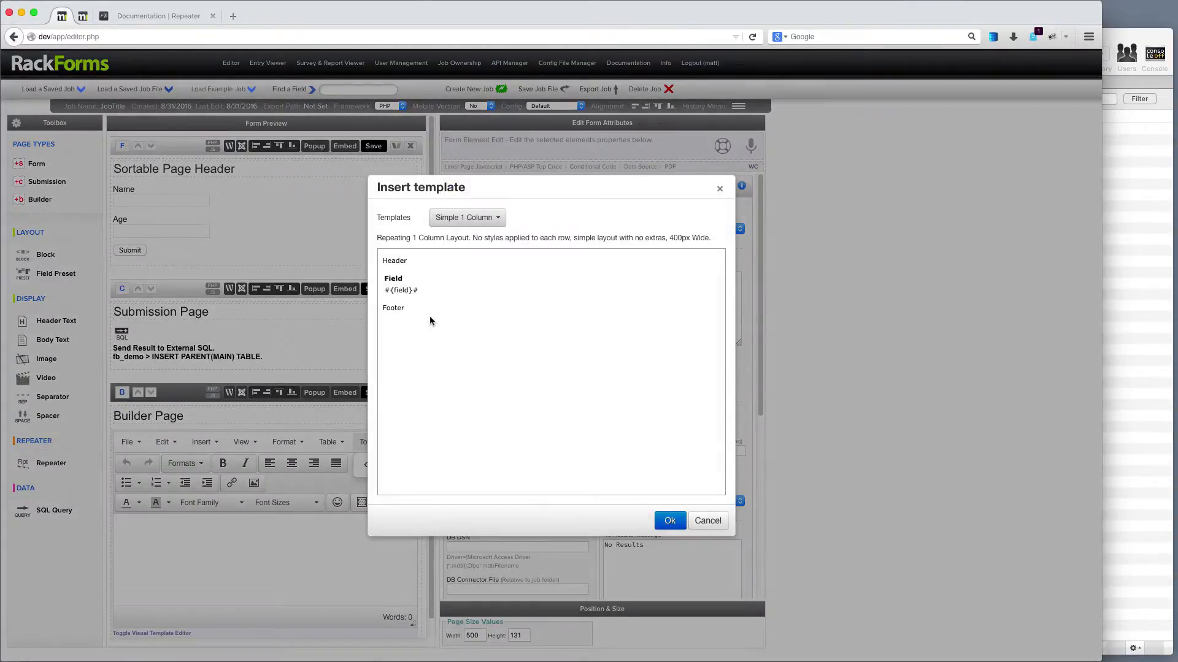
click(476, 221)
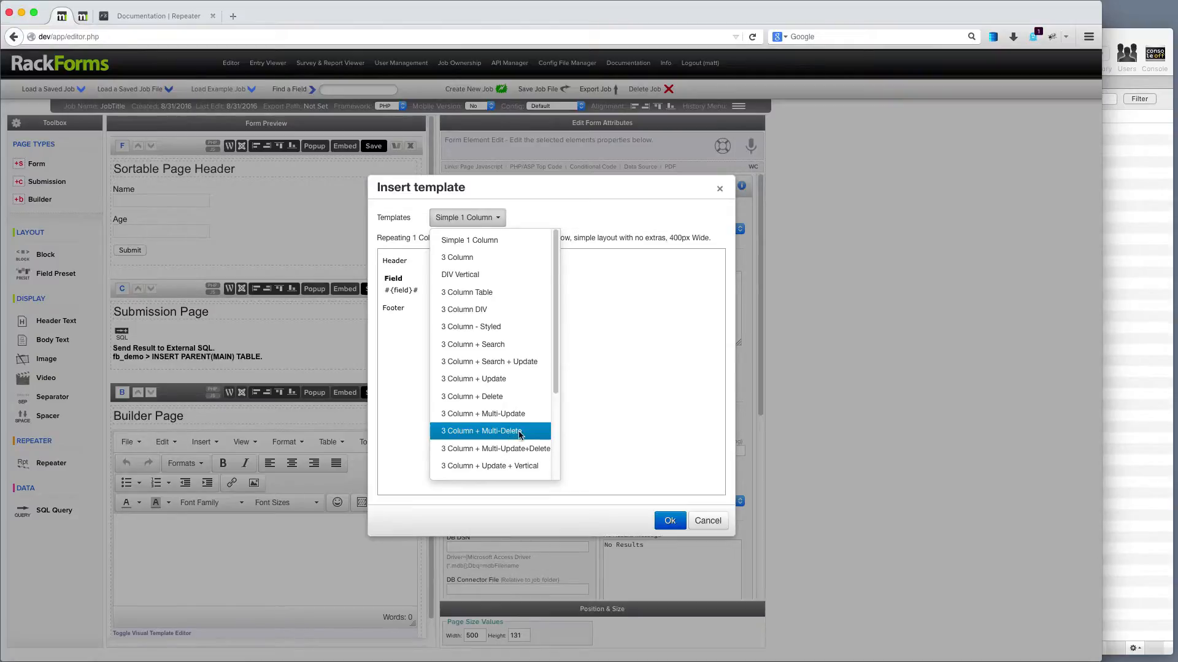
click(515, 436)
click(669, 521)
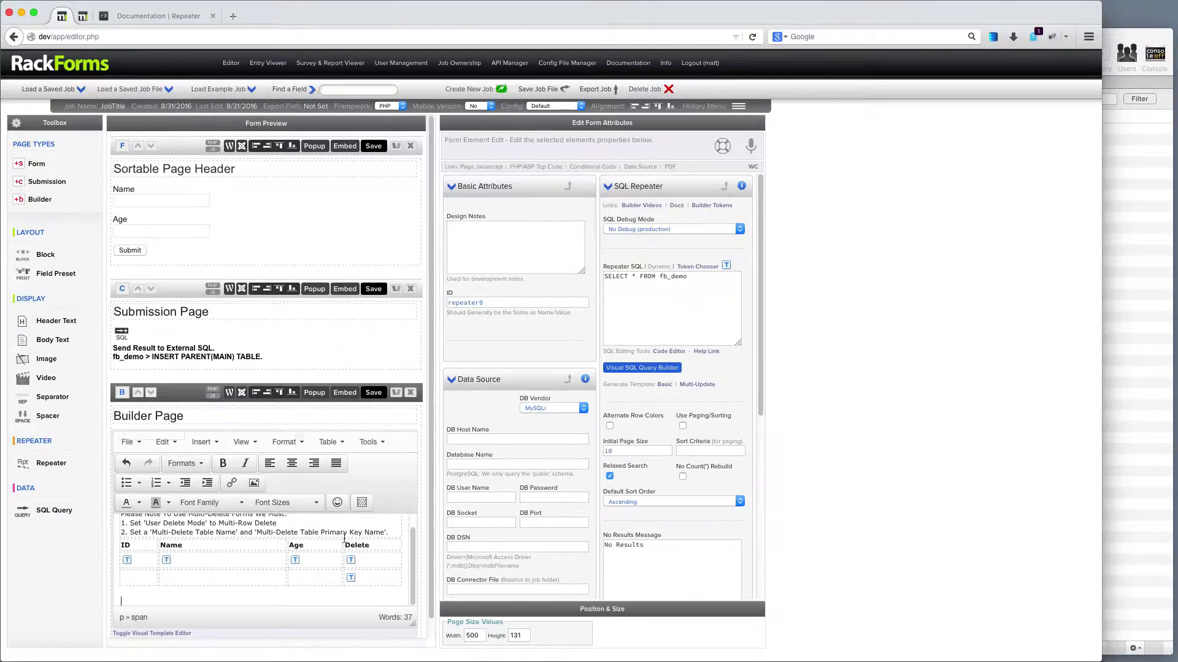
Examine the raw token value and token mappings of the delete button token under the template's Delete column, and close its properties.
mouse_move(354, 580)
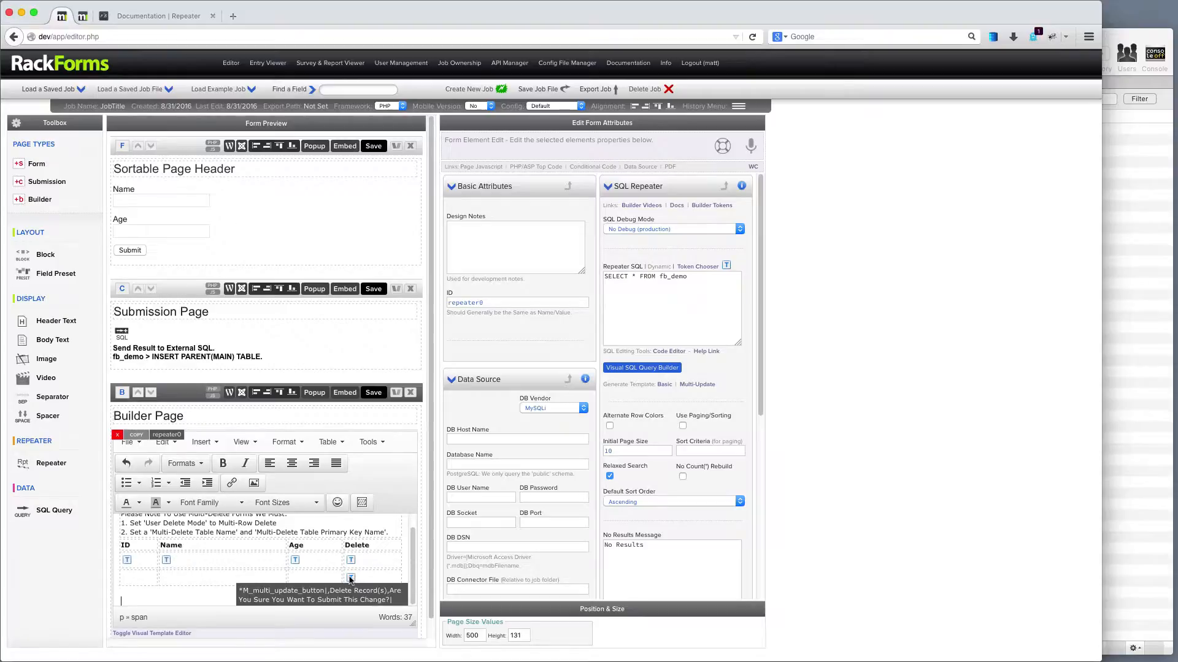
double_click(353, 579)
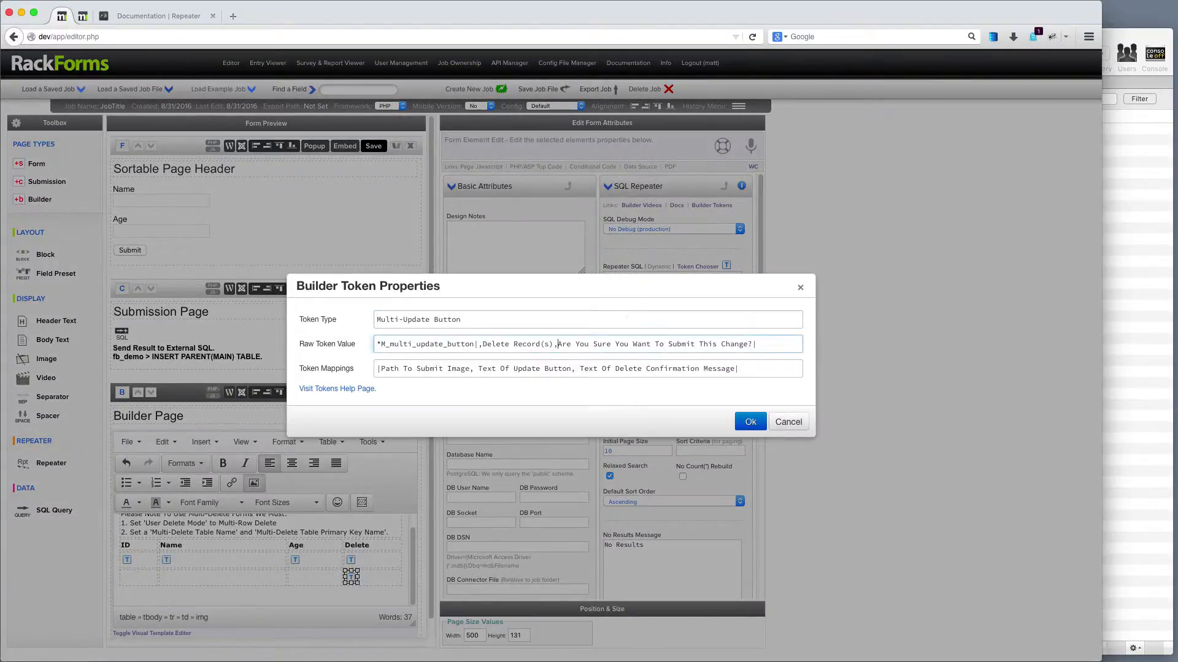
key(BackSpace)
key(BackSpace)
key(BackSpace)
key(BackSpace)
key(BackSpace)
key(BackSpace)
key(BackSpace)
key(BackSpace)
key(BackSpace)
drag(769, 343, 335, 343)
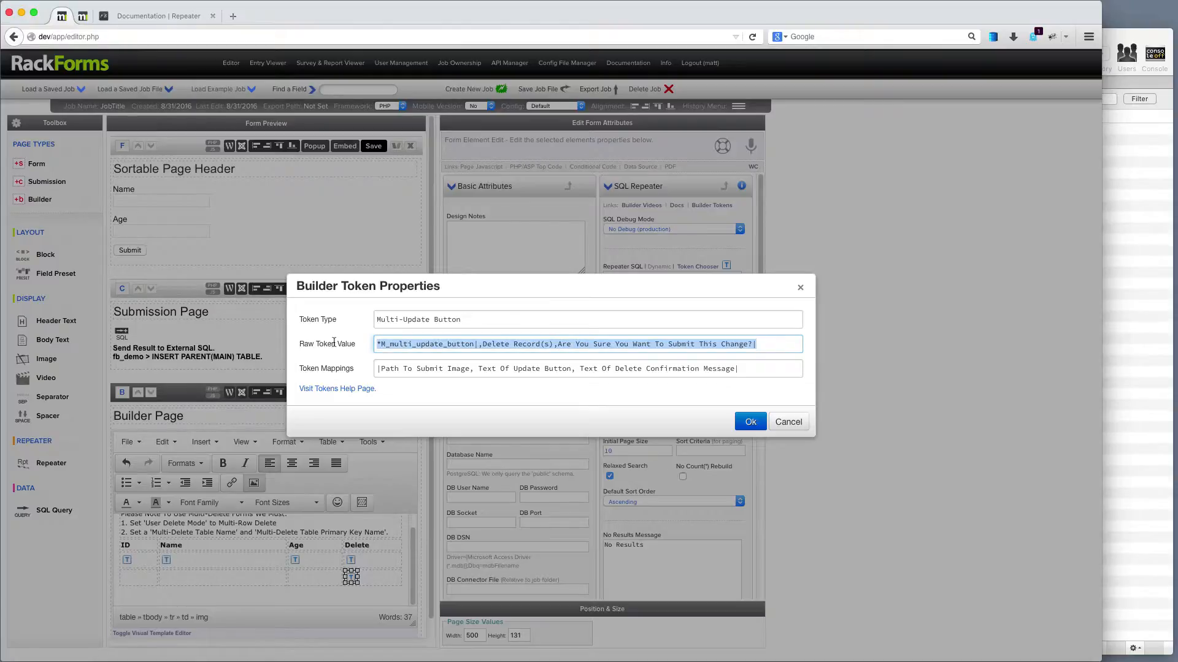
click(751, 425)
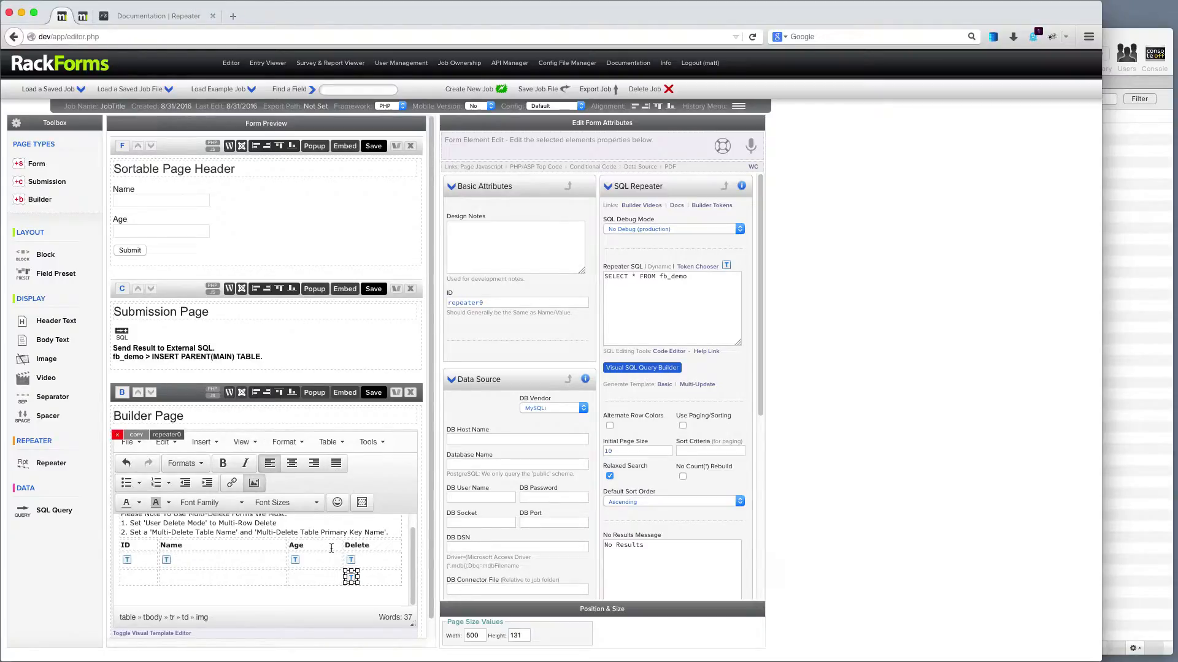
Run the builder page, enlarge the output window, try the Delete Record(s) function, and close the output.
click(377, 394)
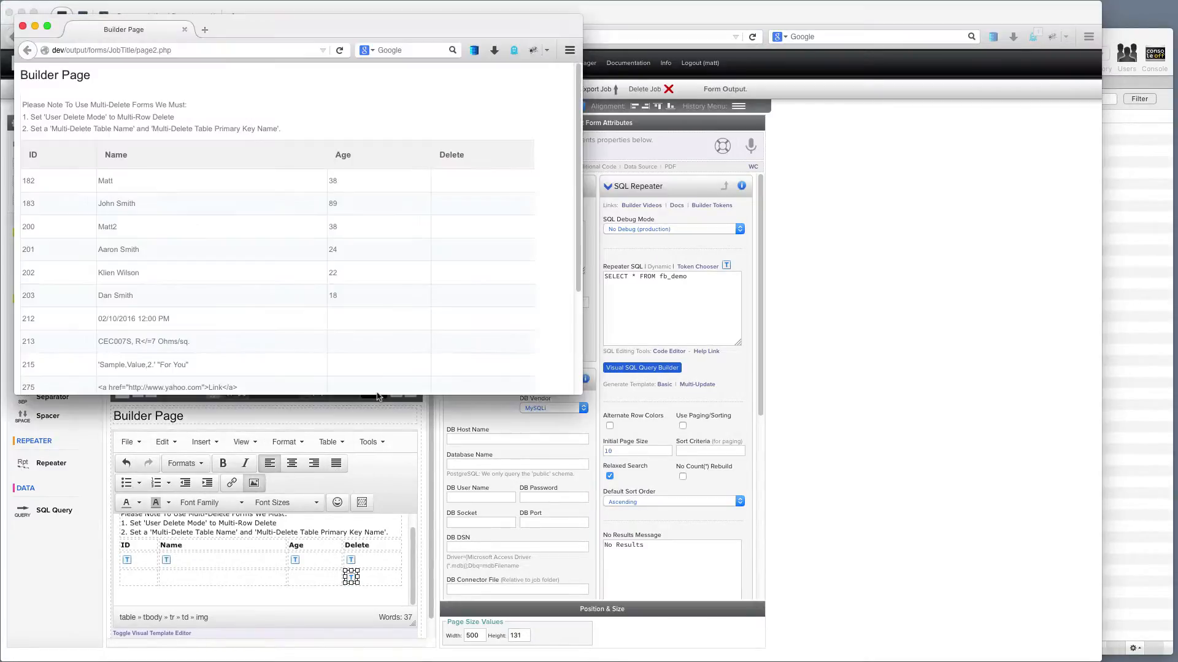
drag(580, 395, 724, 597)
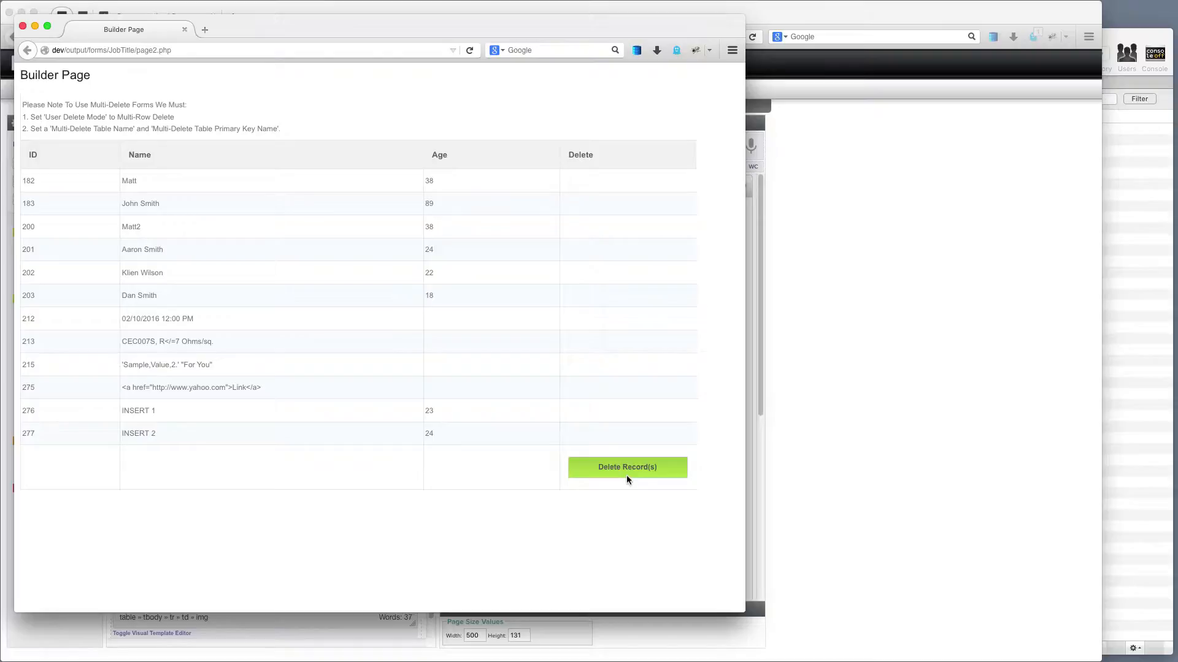
click(638, 462)
click(637, 461)
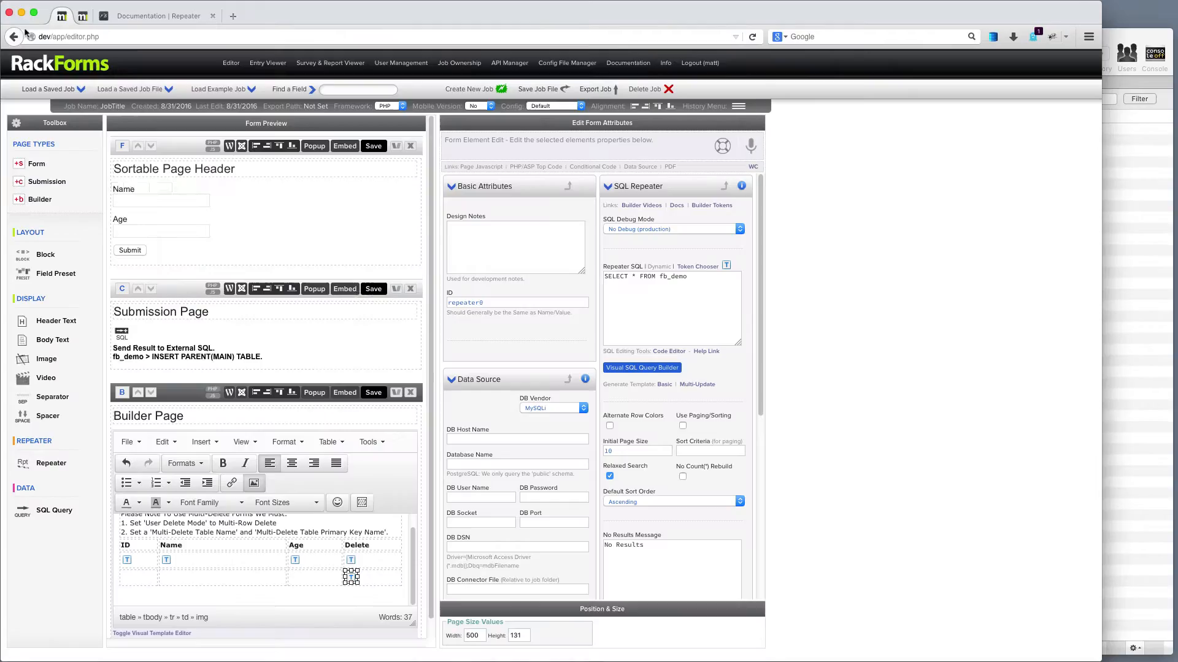
click(23, 26)
Set the repeater's User Delete Mode to Multi-Row Delete and review its multi-delete table and primary key settings.
click(375, 393)
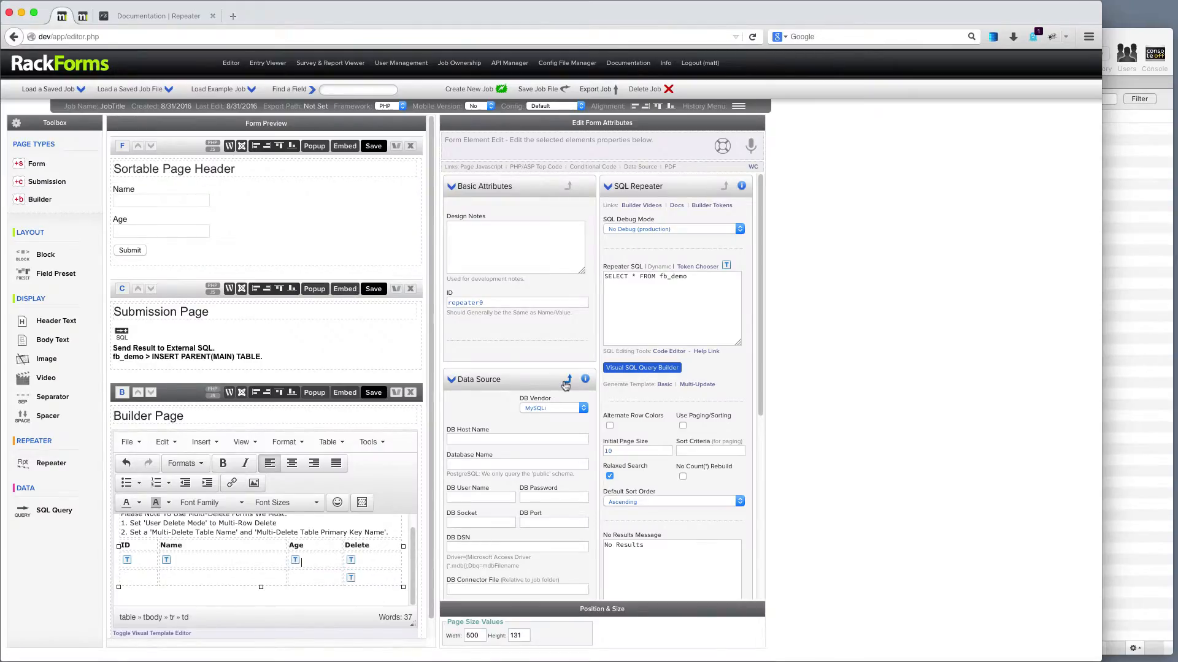
mouse_move(395, 431)
scroll(743, 322, down, 10)
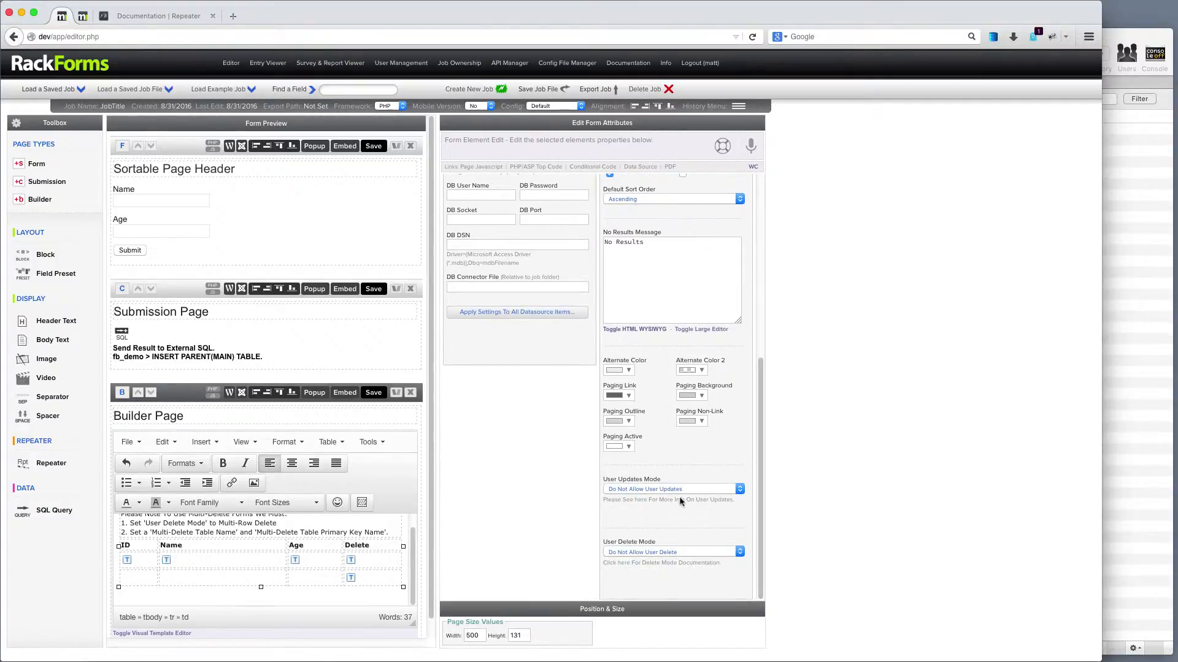
click(665, 554)
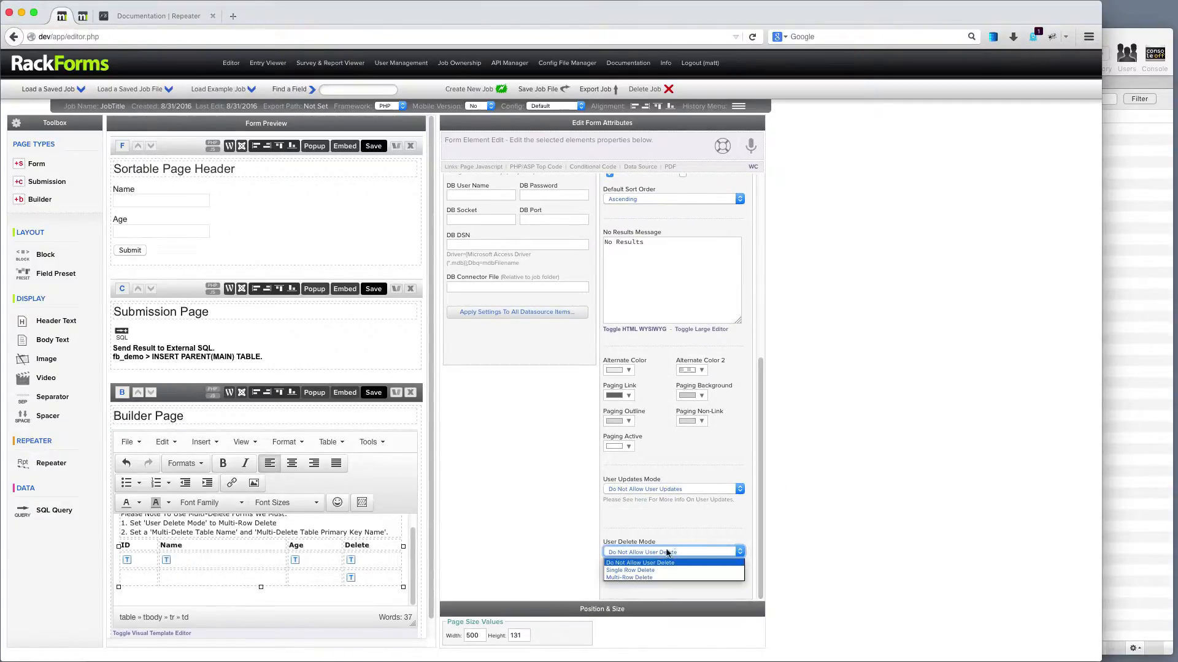
click(650, 578)
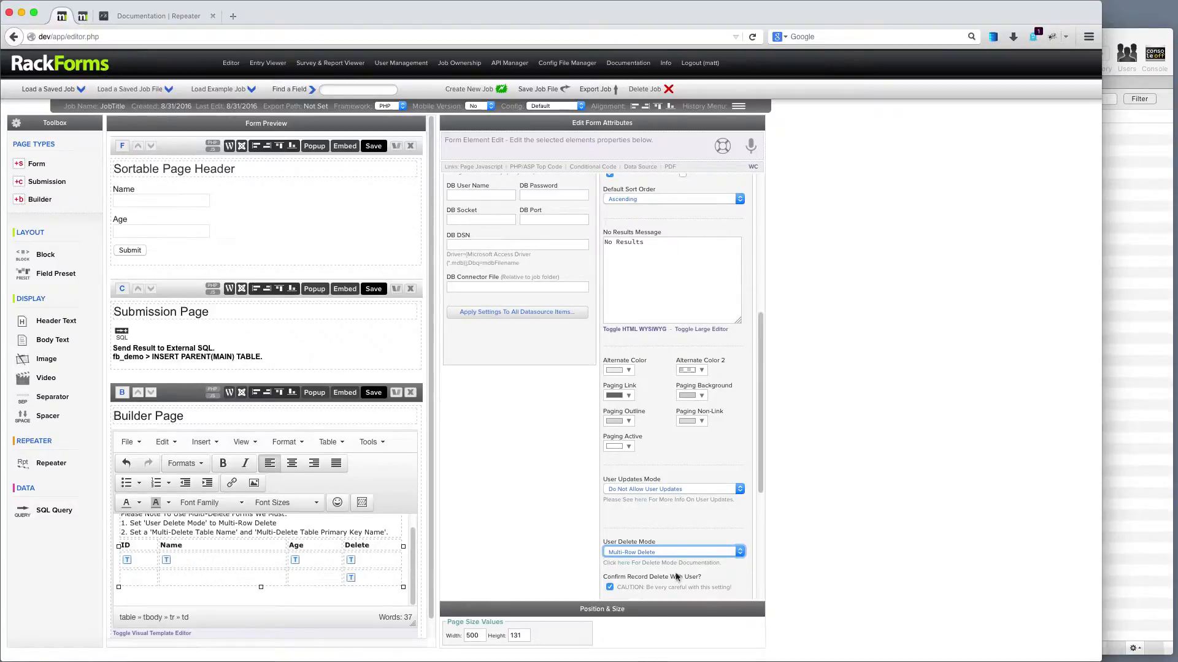
scroll(709, 463, down, 7)
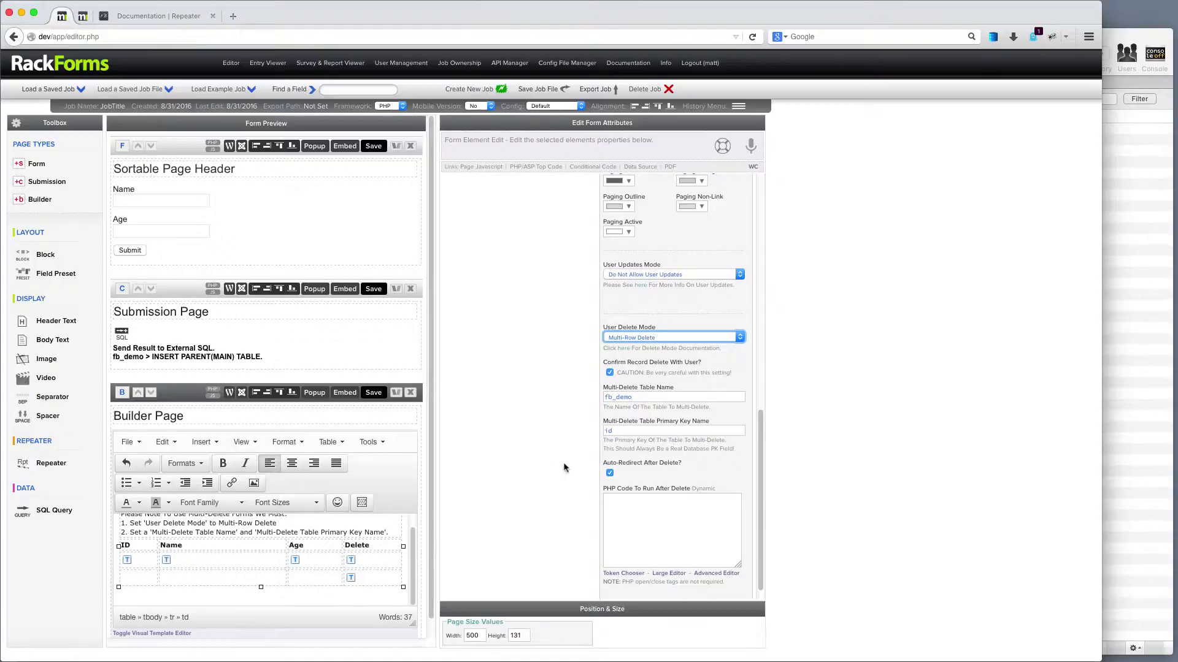
scroll(668, 398, up, 15)
scroll(690, 336, down, 5)
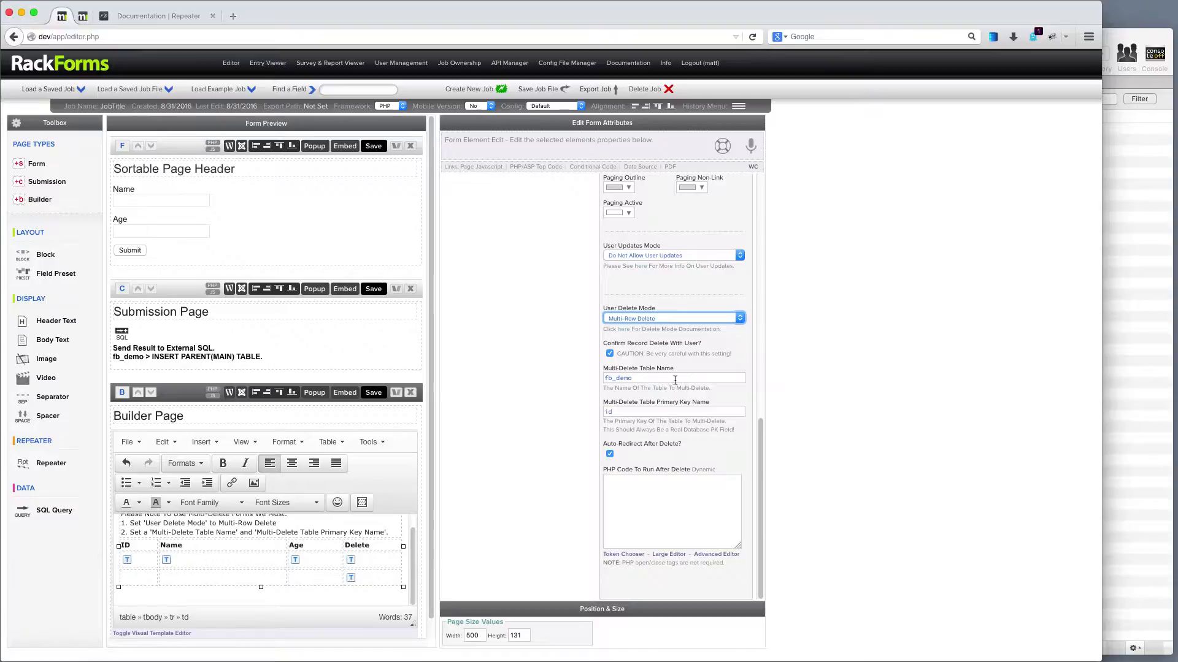
scroll(655, 346, up, 5)
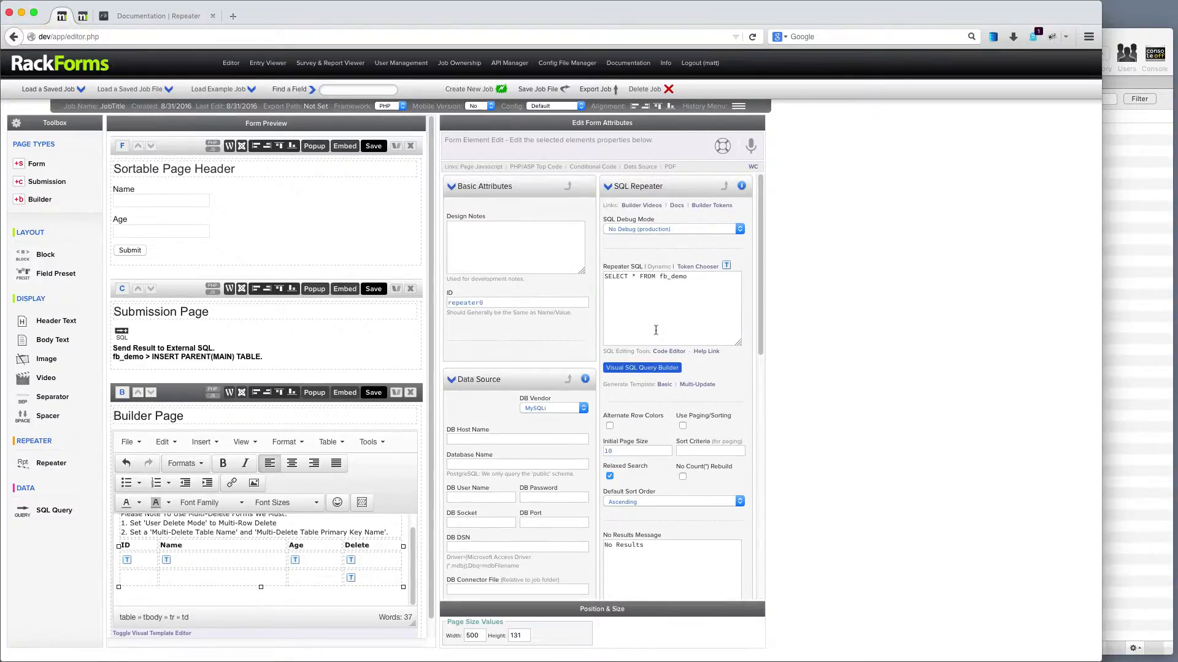
Run the builder page again, delete the INSERT 2 record with confirmation, and close the output window.
click(374, 393)
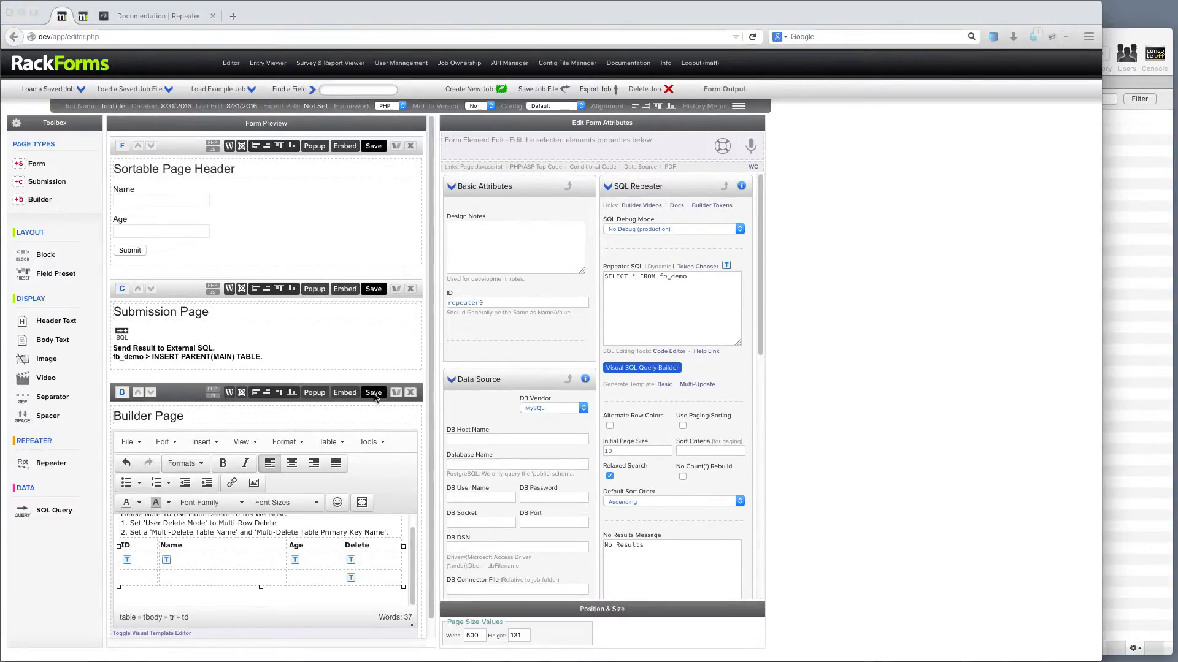
drag(581, 394, 629, 633)
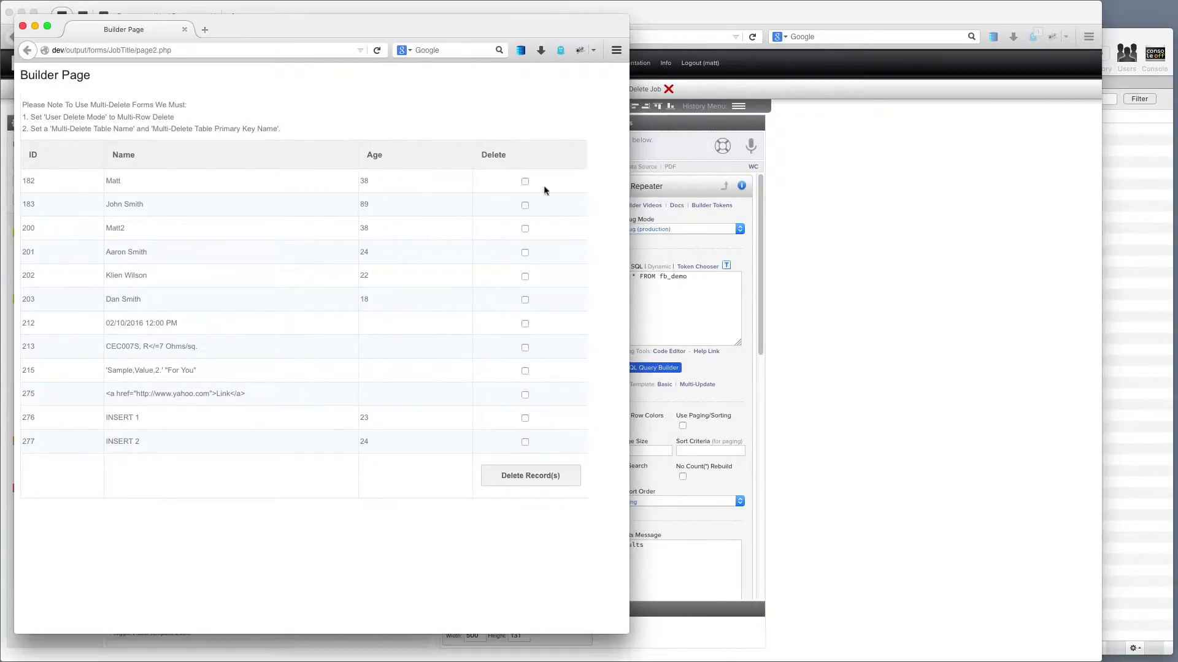
click(525, 442)
click(539, 477)
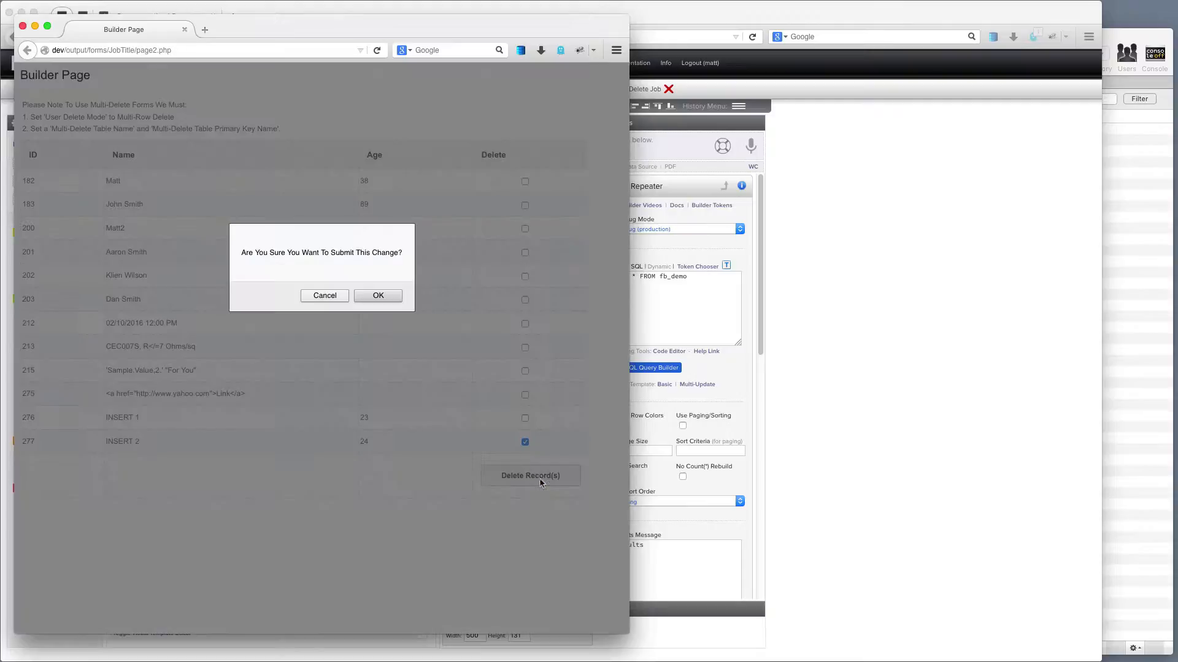
click(370, 297)
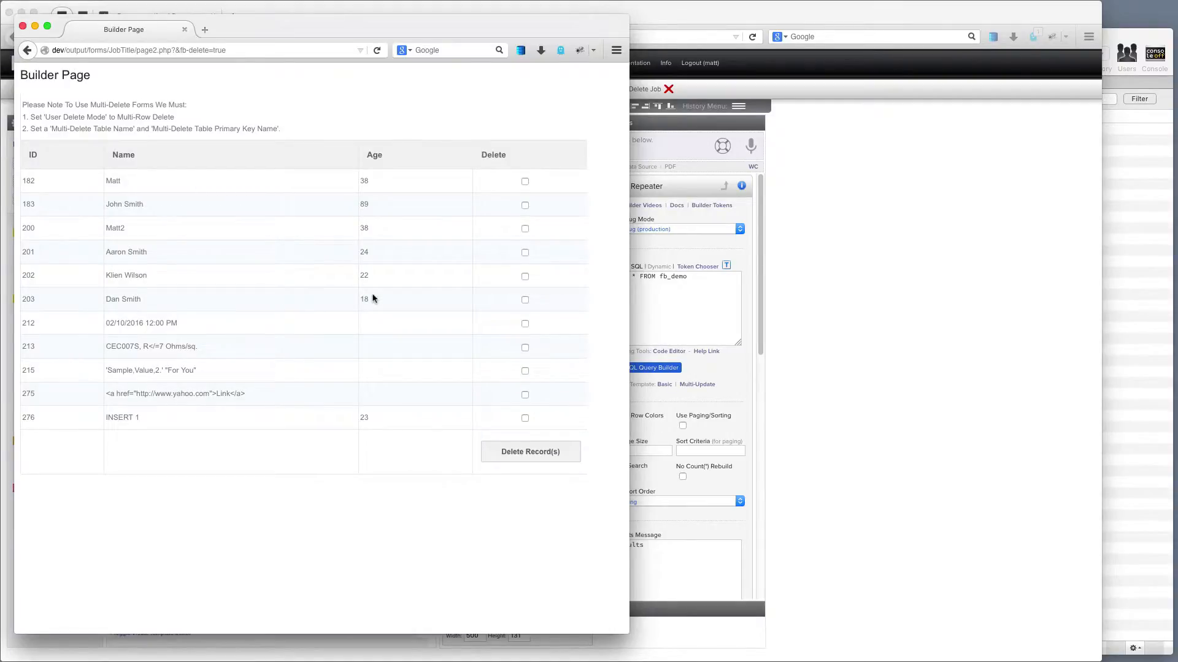
click(23, 26)
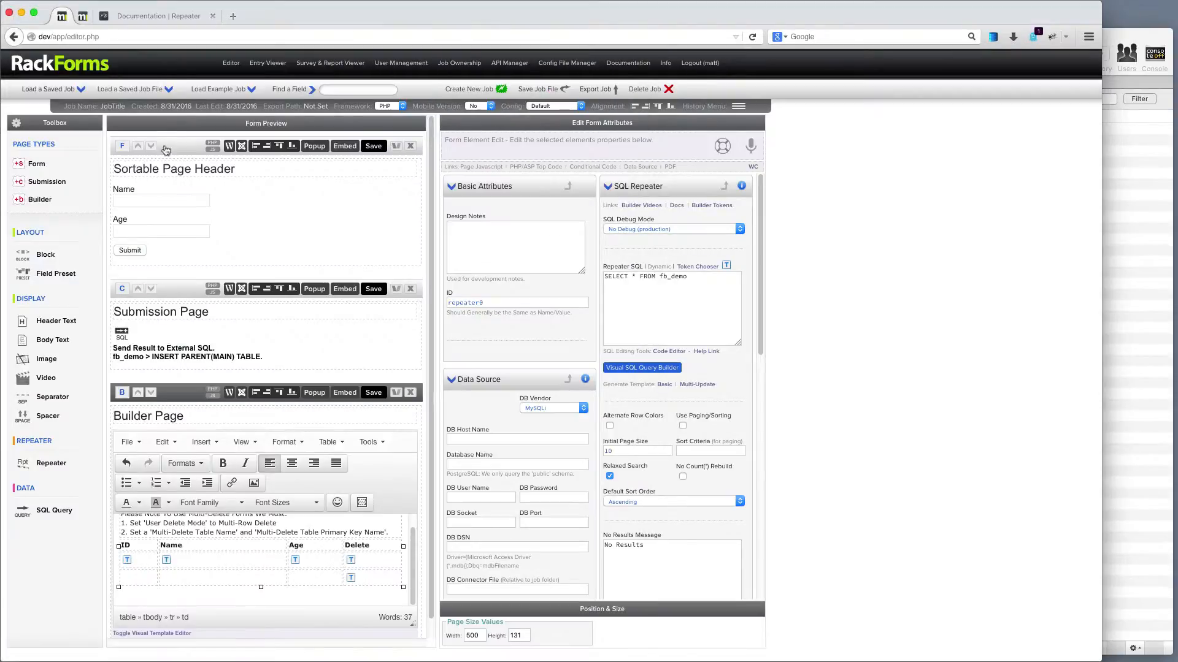
Delete the existing builder page from the job and add a fresh builder page after the submission page.
mouse_move(262, 328)
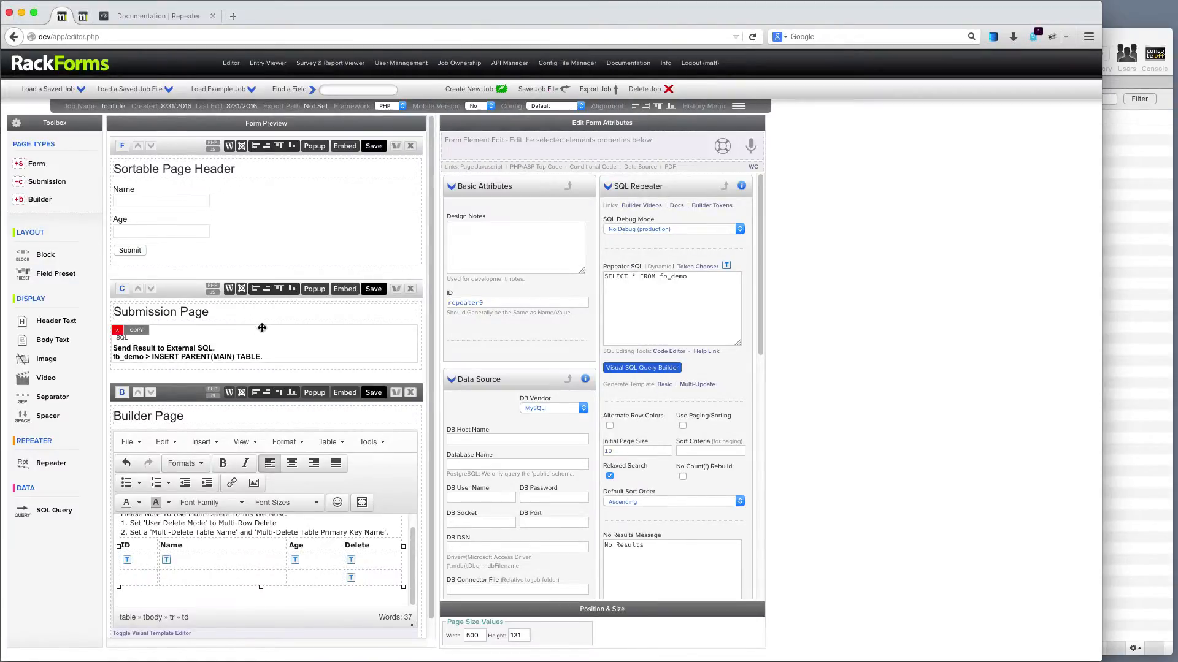
click(410, 394)
key(Return)
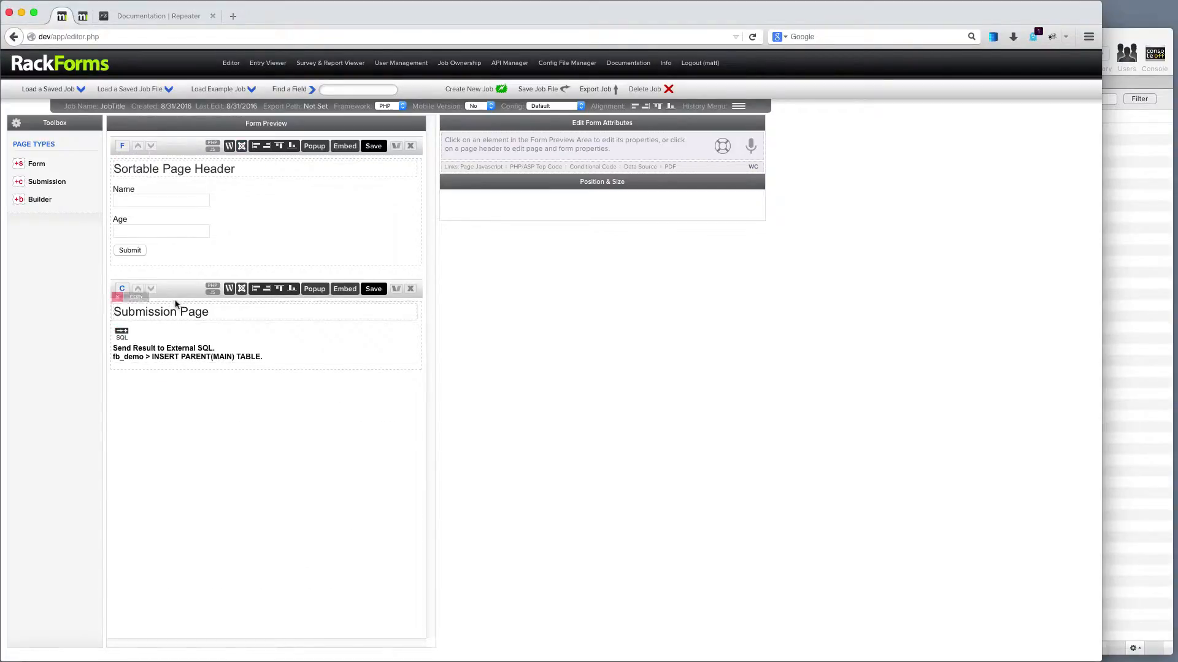
click(133, 314)
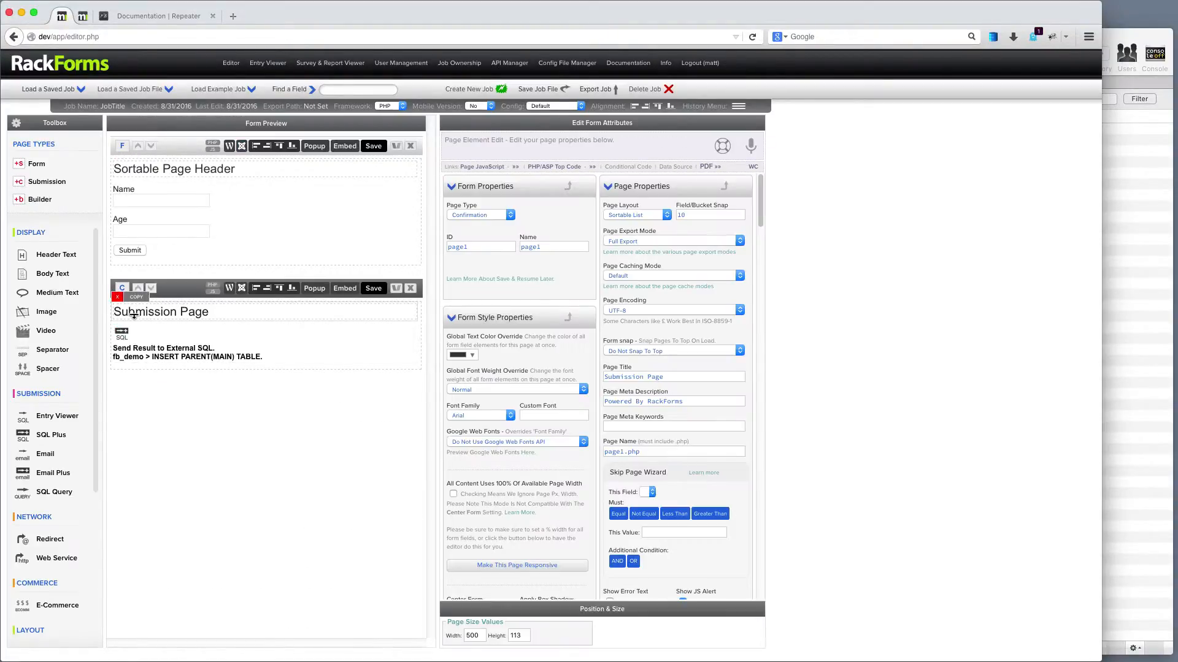
click(43, 201)
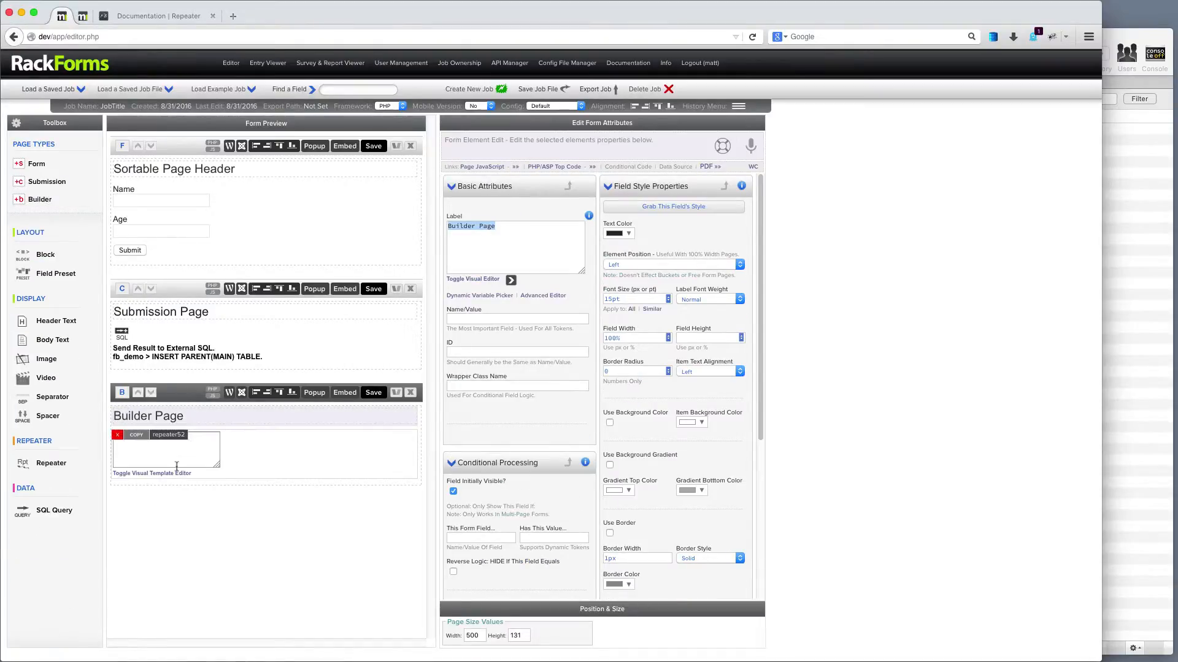
Insert the 3 Column + Multi-Delete template into the fresh builder page's repeater through its visual template editor.
click(153, 476)
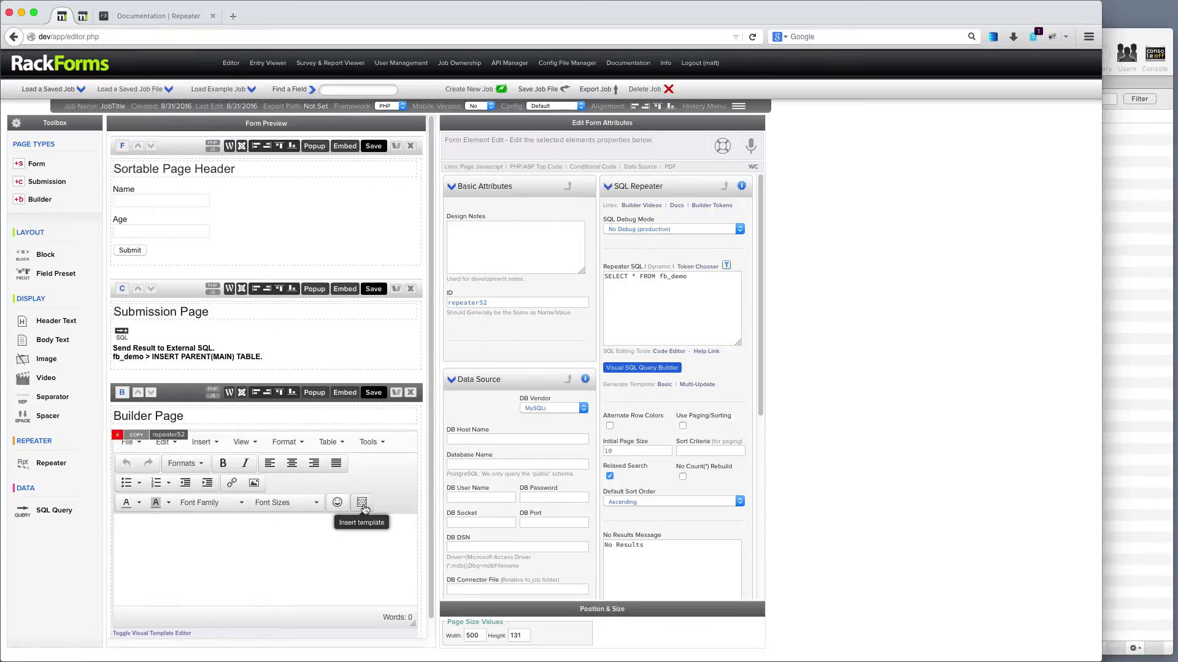
click(362, 504)
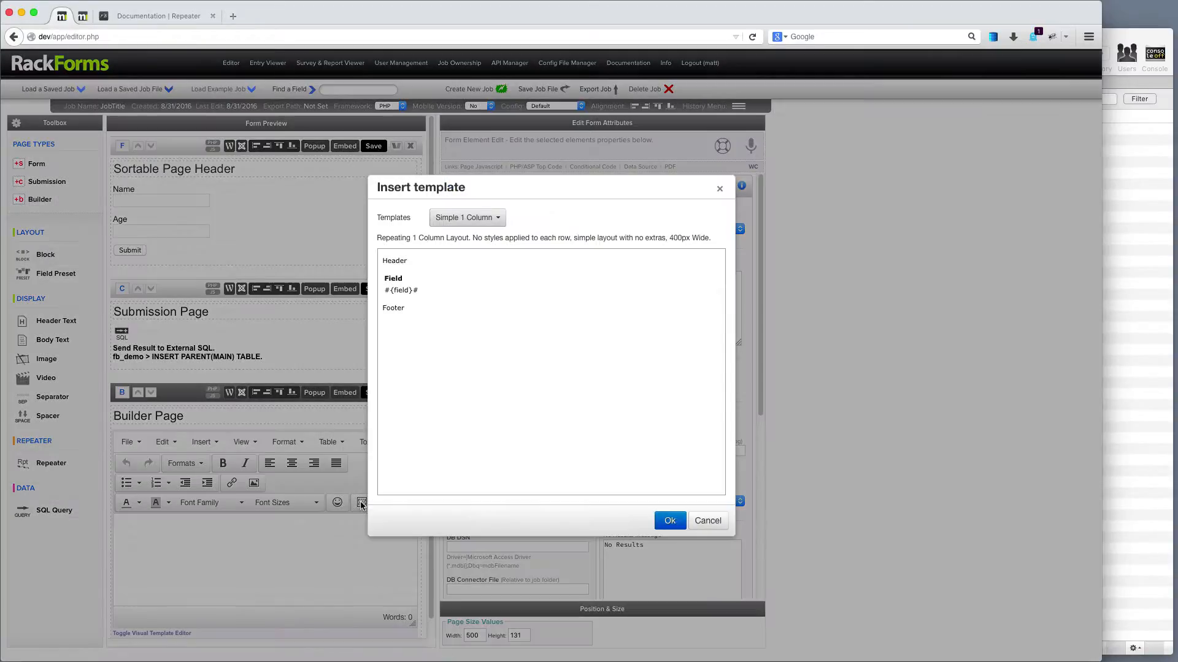
click(473, 222)
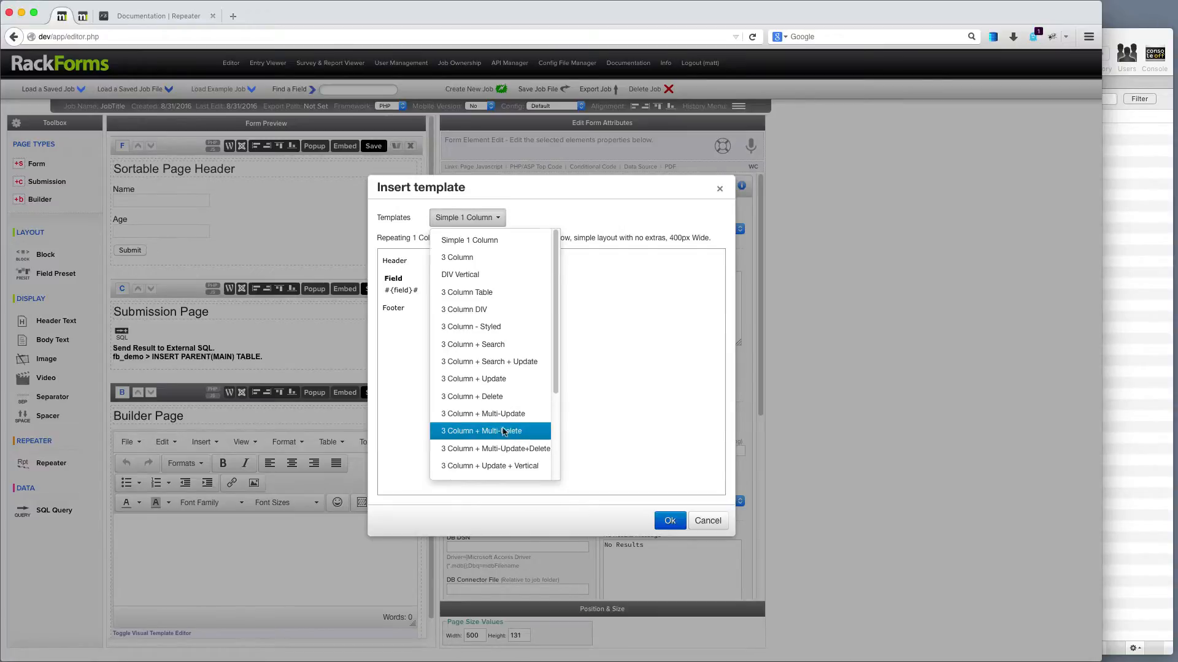
click(505, 432)
click(670, 521)
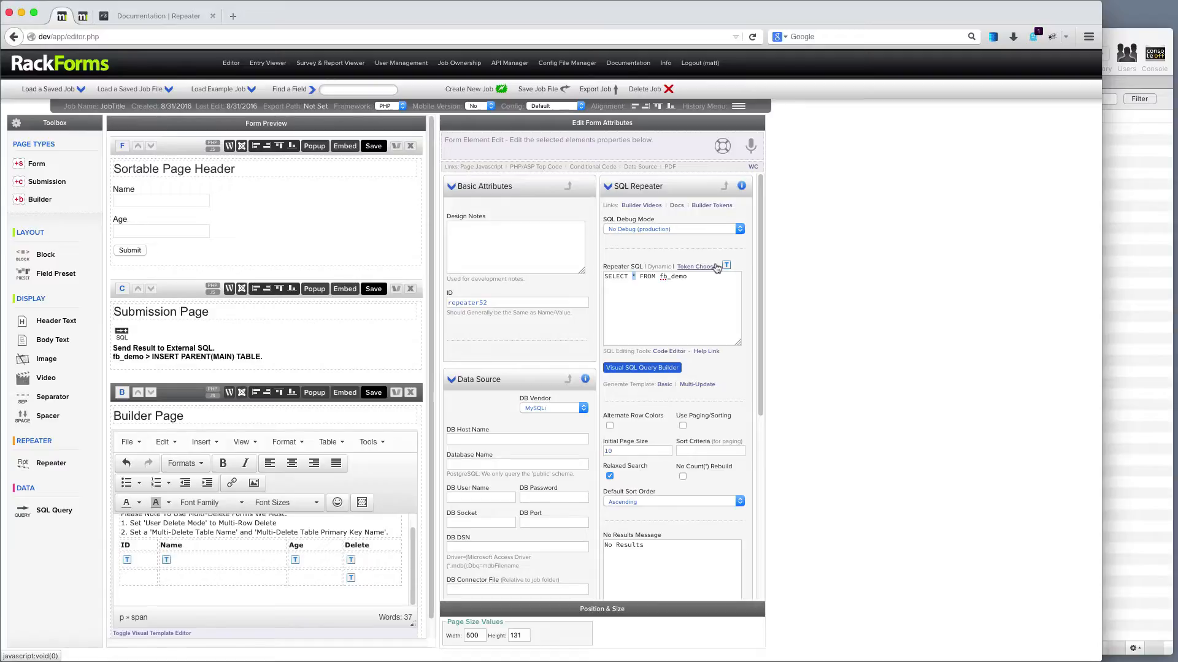
Switch to the MySQL database client, examine the id field's key in the fb_demo table structure, and return to RackForms.
click(1112, 254)
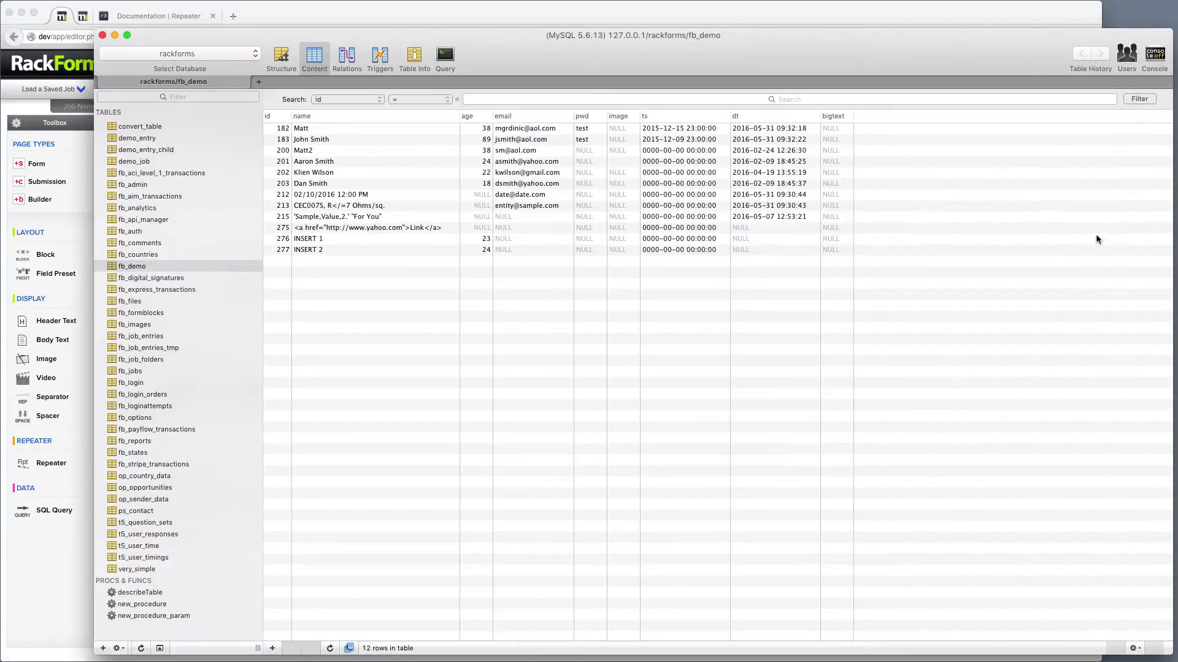
click(282, 58)
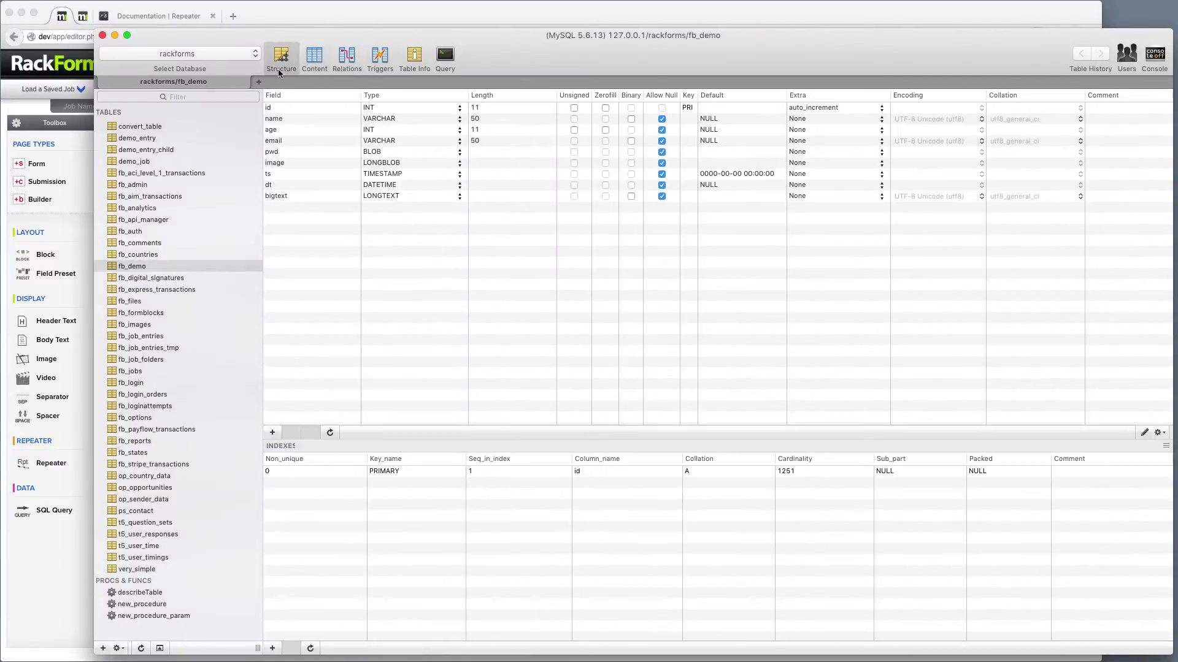
click(284, 107)
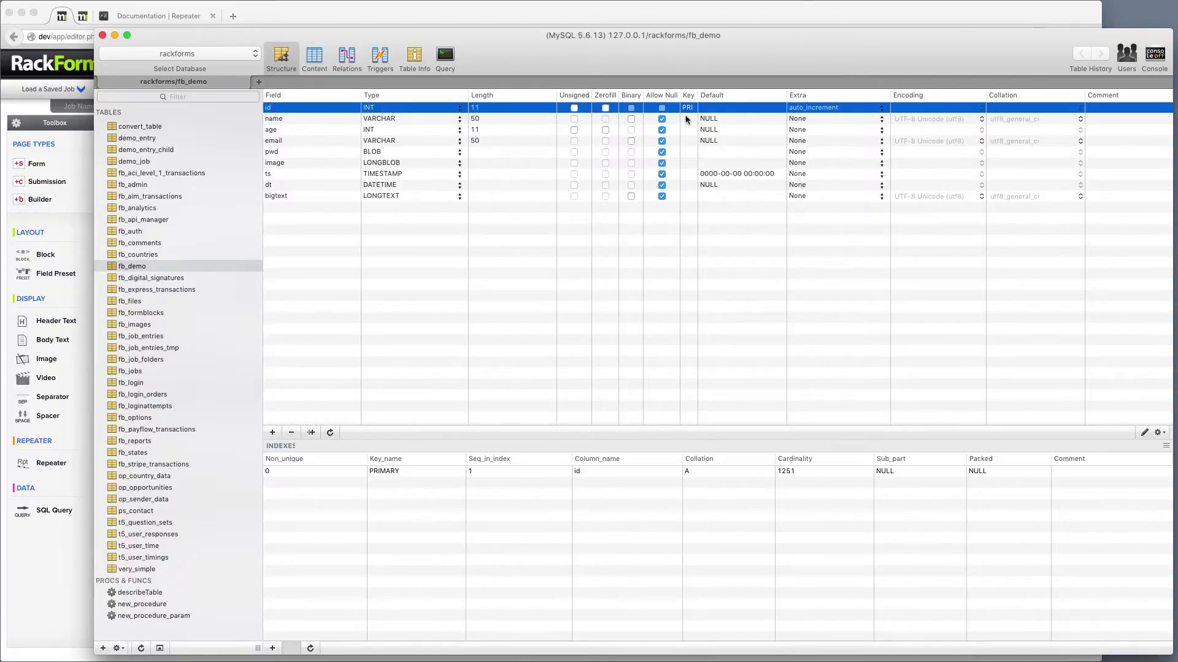
click(552, 13)
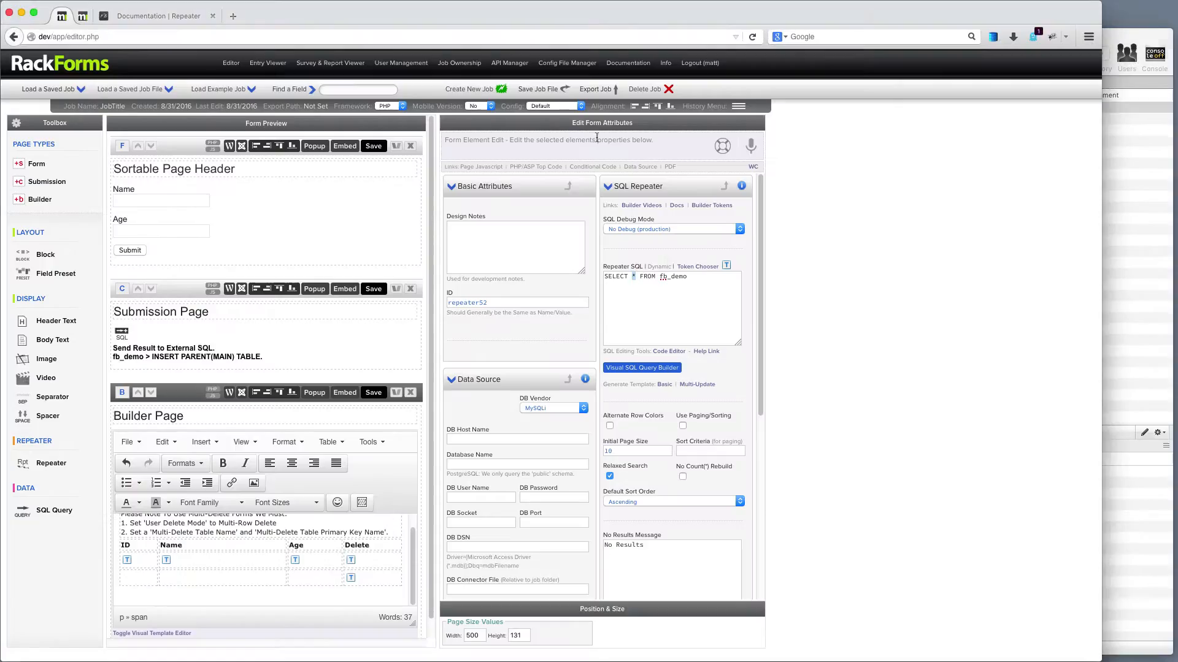
Replace the asterisk in the Repeater SQL with id, name, age so the query selects only those fields from fb_demo.
text(id, name, age)
double_click(635, 277)
drag(671, 276, 702, 276)
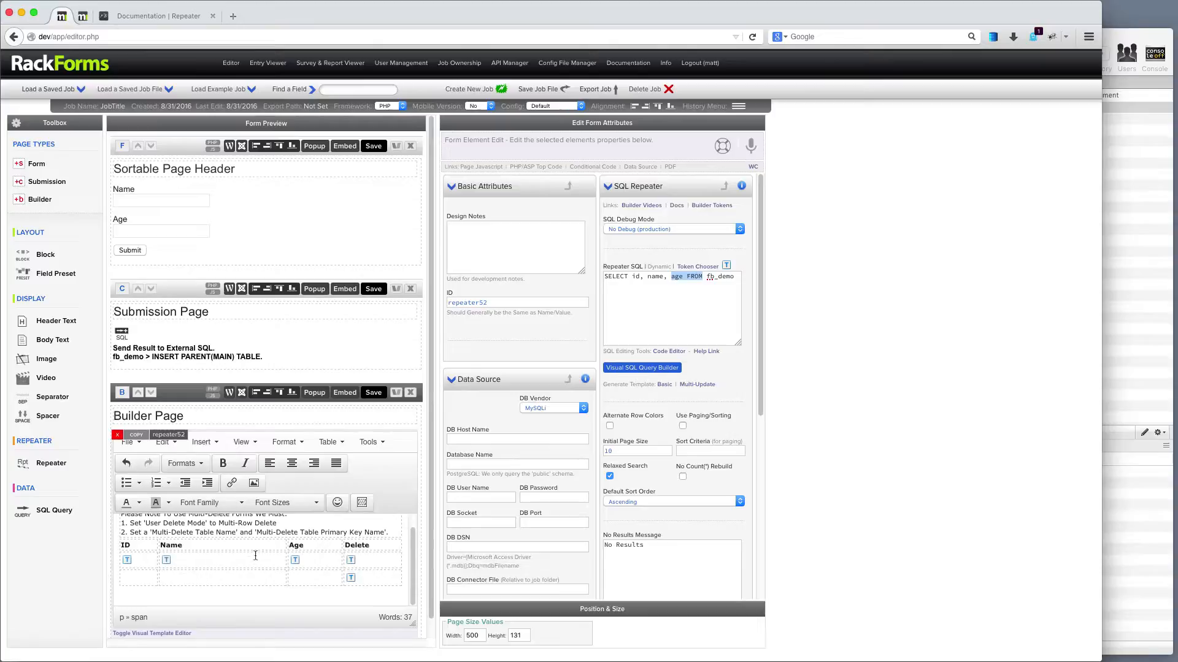
Run the builder page, try deleting records without selecting any, and close the output window.
scroll(269, 550, down, 1)
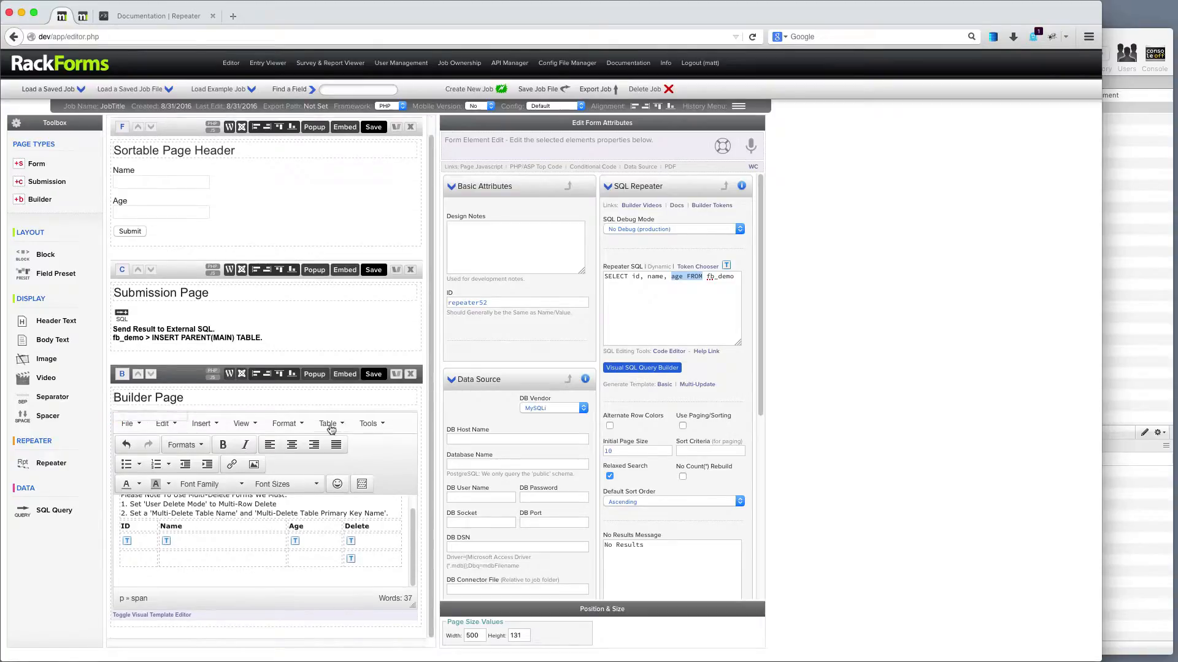
click(379, 375)
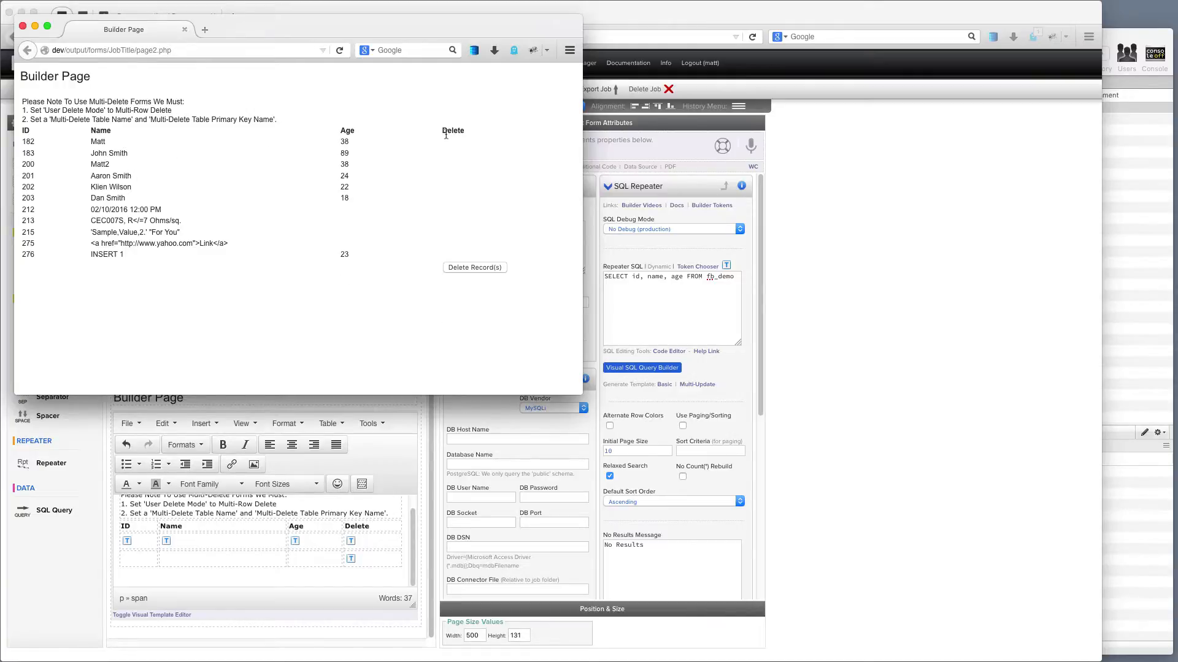
click(473, 271)
click(470, 271)
click(23, 25)
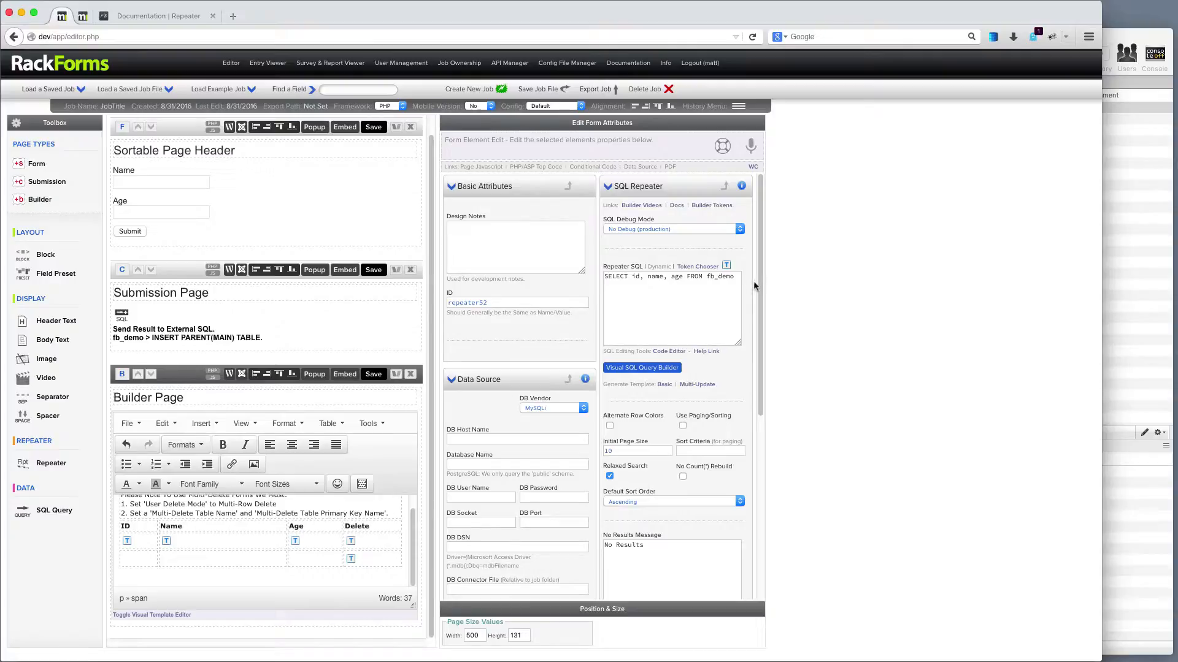
Set the repeater's User Delete Mode to Multi-Row Delete.
drag(760, 283, 761, 478)
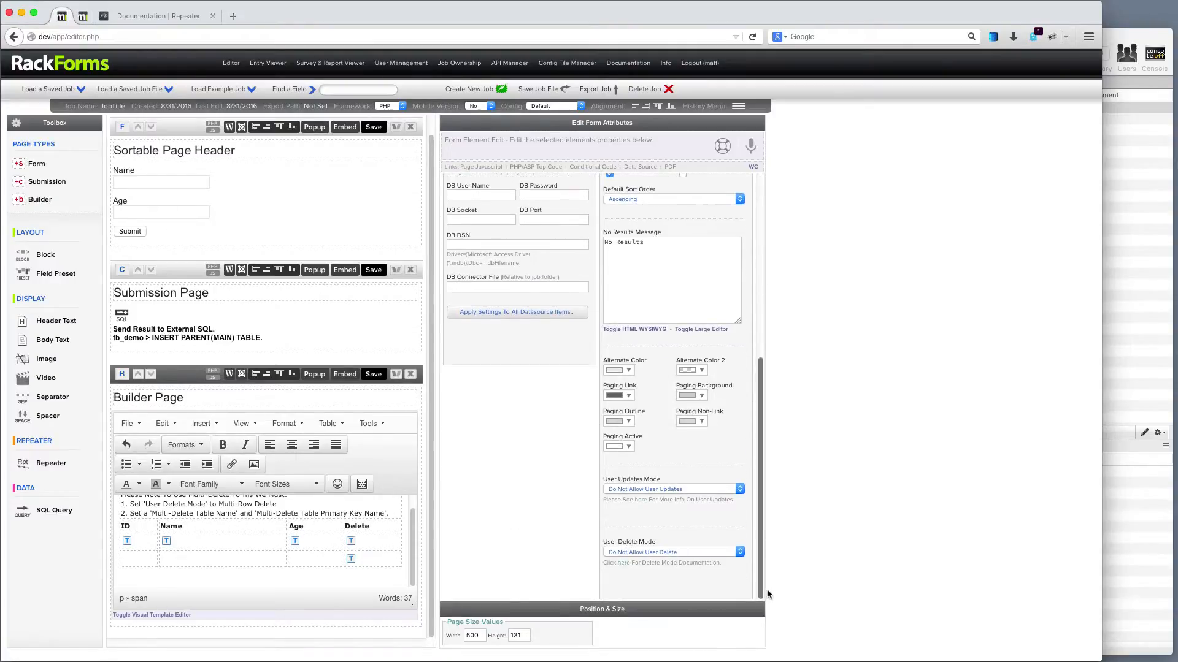
click(667, 552)
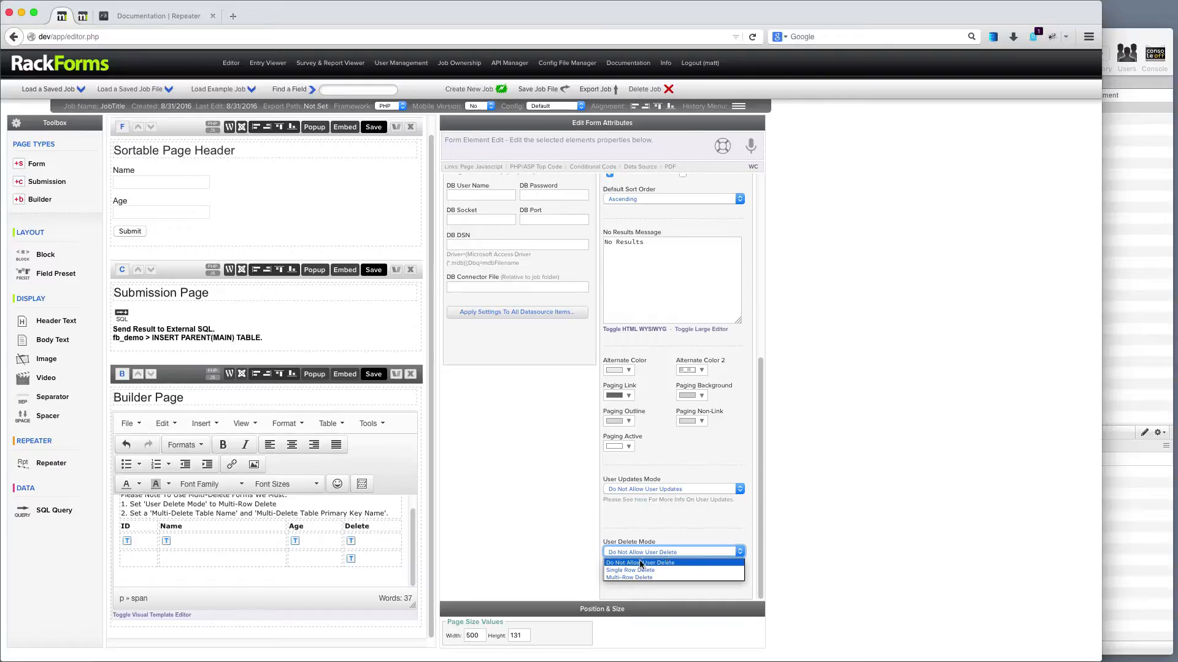
click(633, 578)
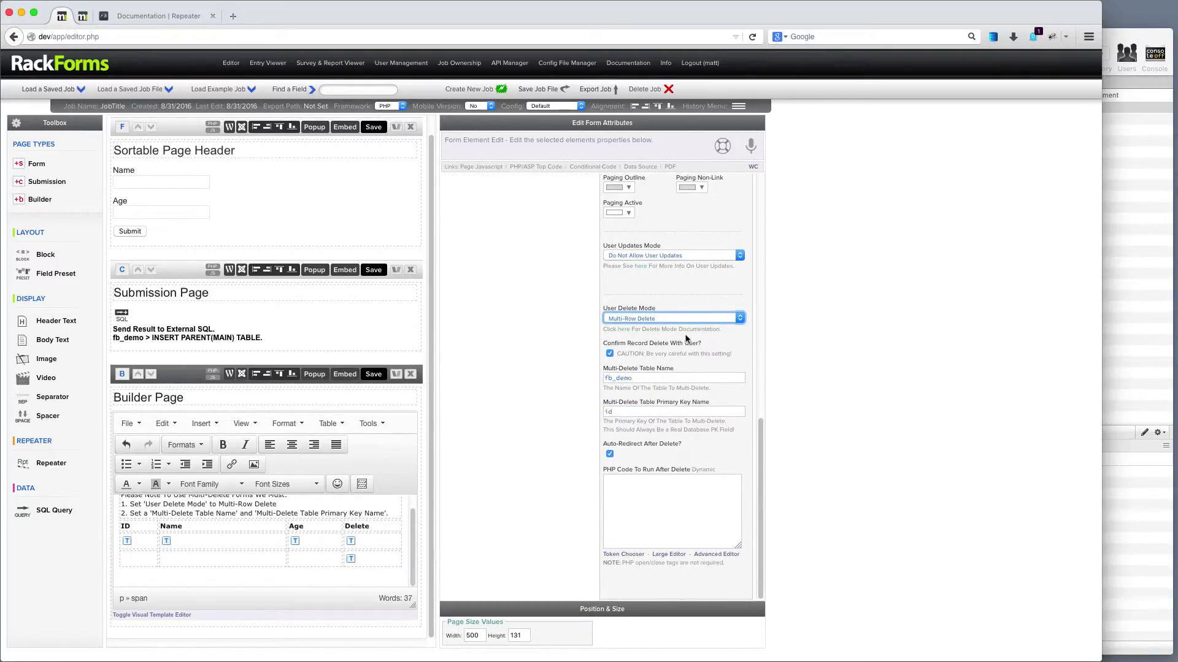
Run the builder page again, delete the selected INSERT 1 record with confirmation, and close the output window.
click(374, 375)
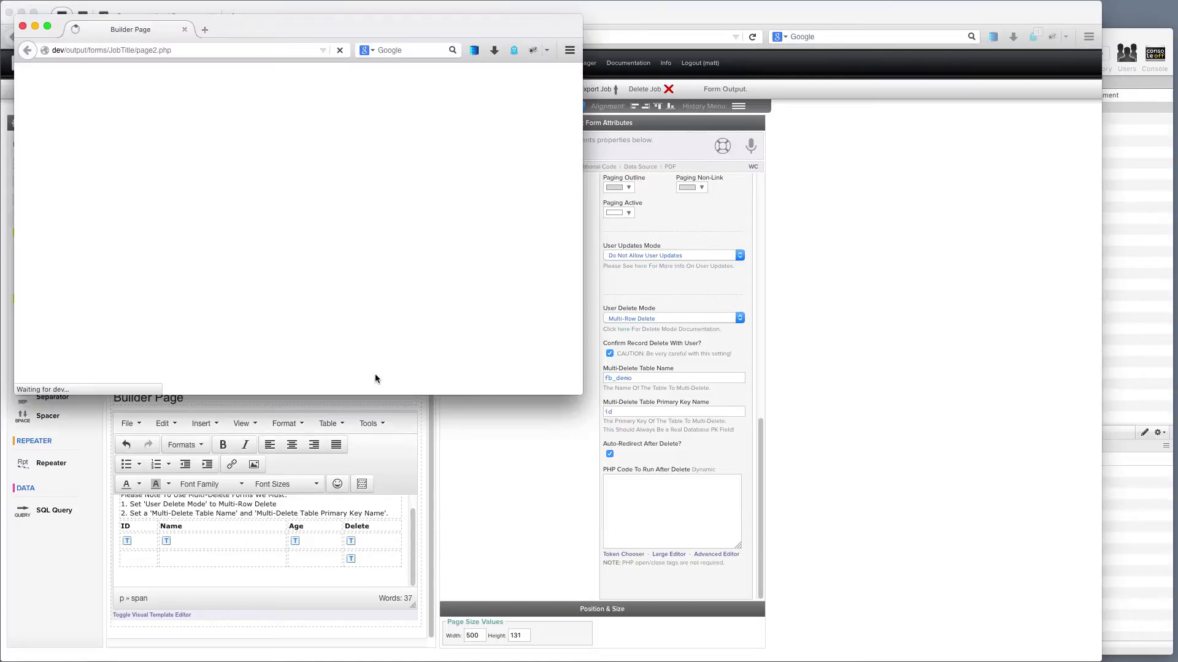
click(449, 283)
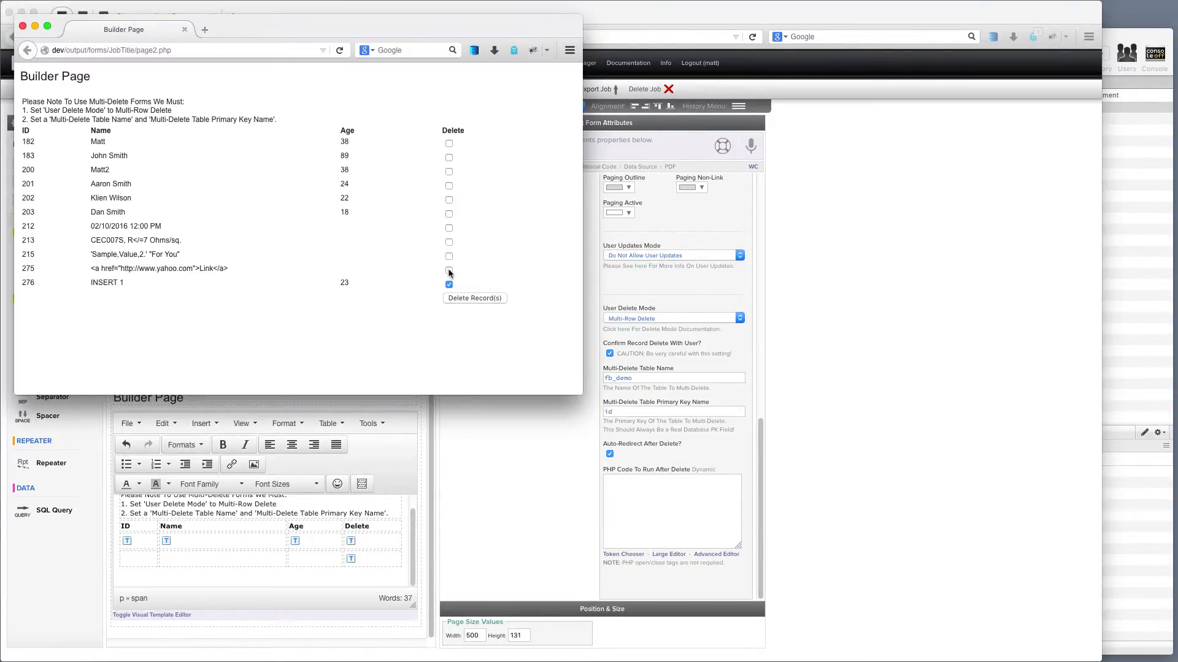
click(482, 299)
click(356, 216)
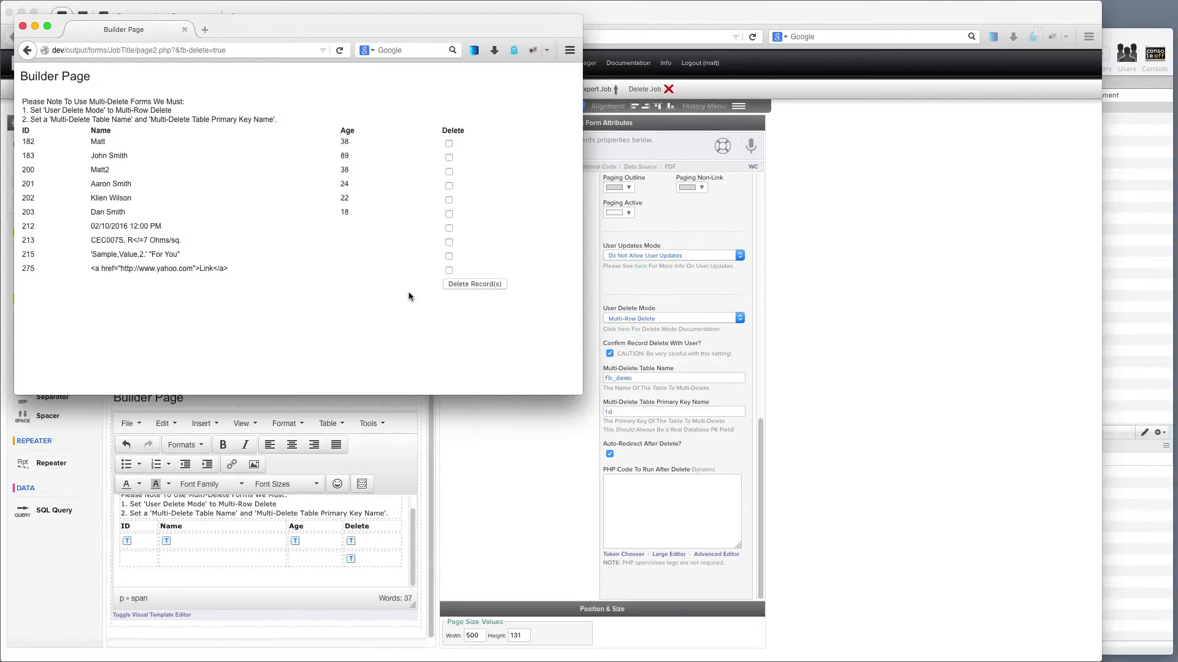
click(23, 26)
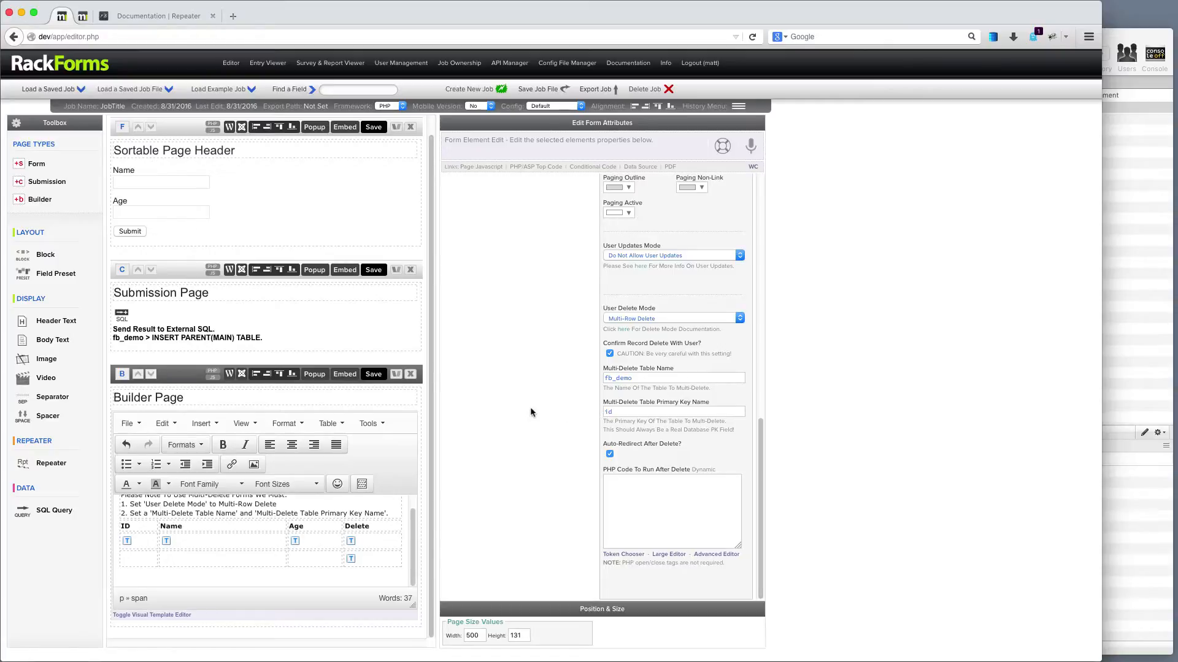
Delete the multi-delete builder page and add a new builder page after the submission page.
click(409, 375)
click(588, 296)
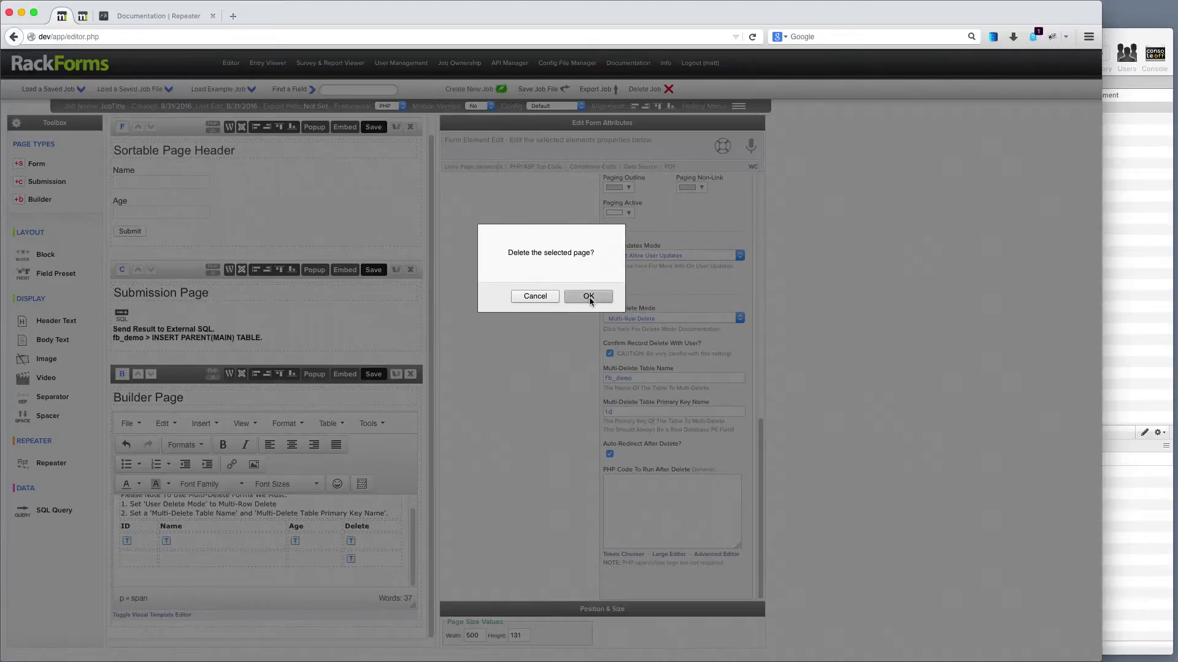
click(40, 199)
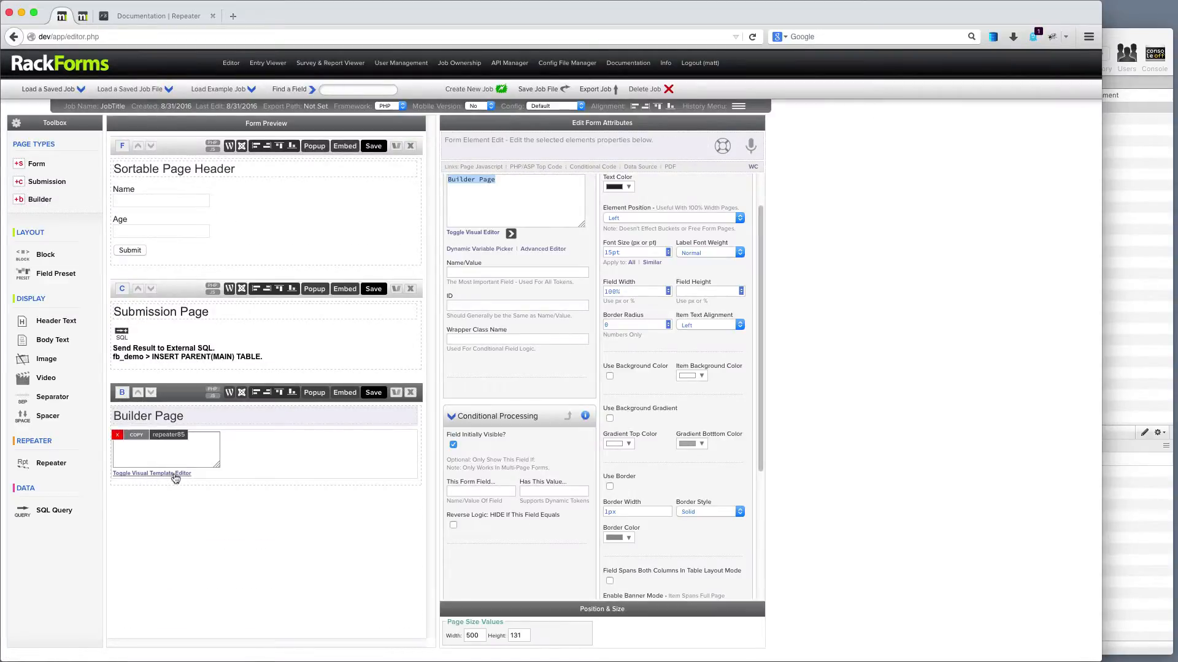
Insert the 3 Column + Delete template into the new builder page's repeater through its visual template editor.
click(175, 475)
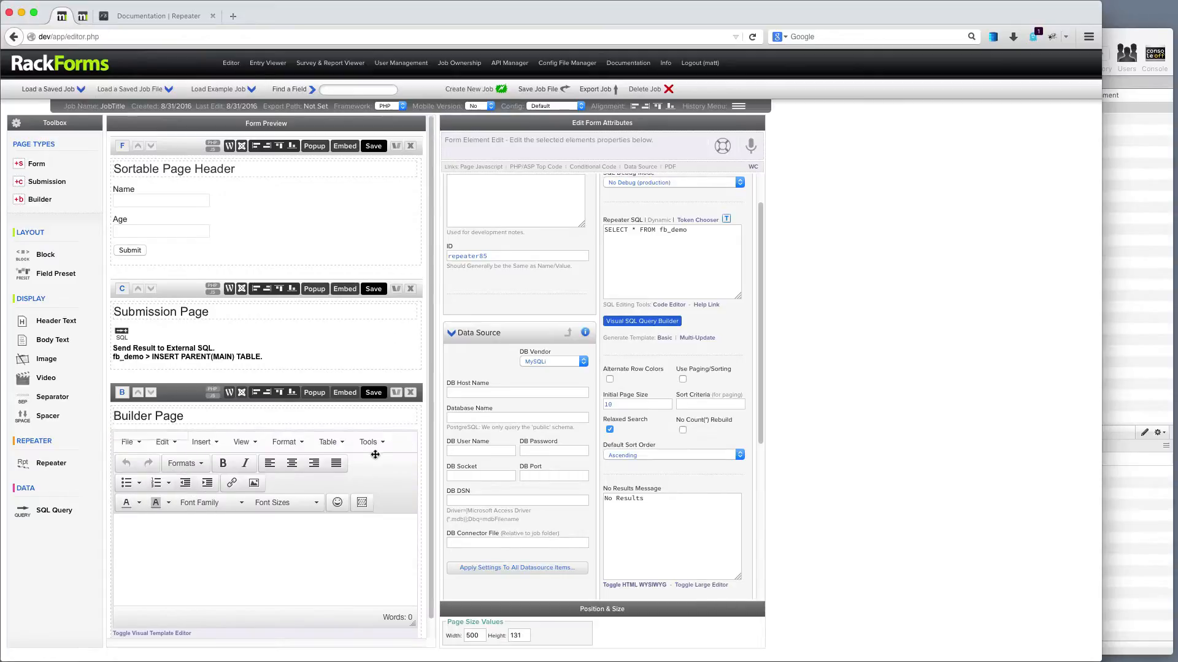
click(361, 503)
click(464, 227)
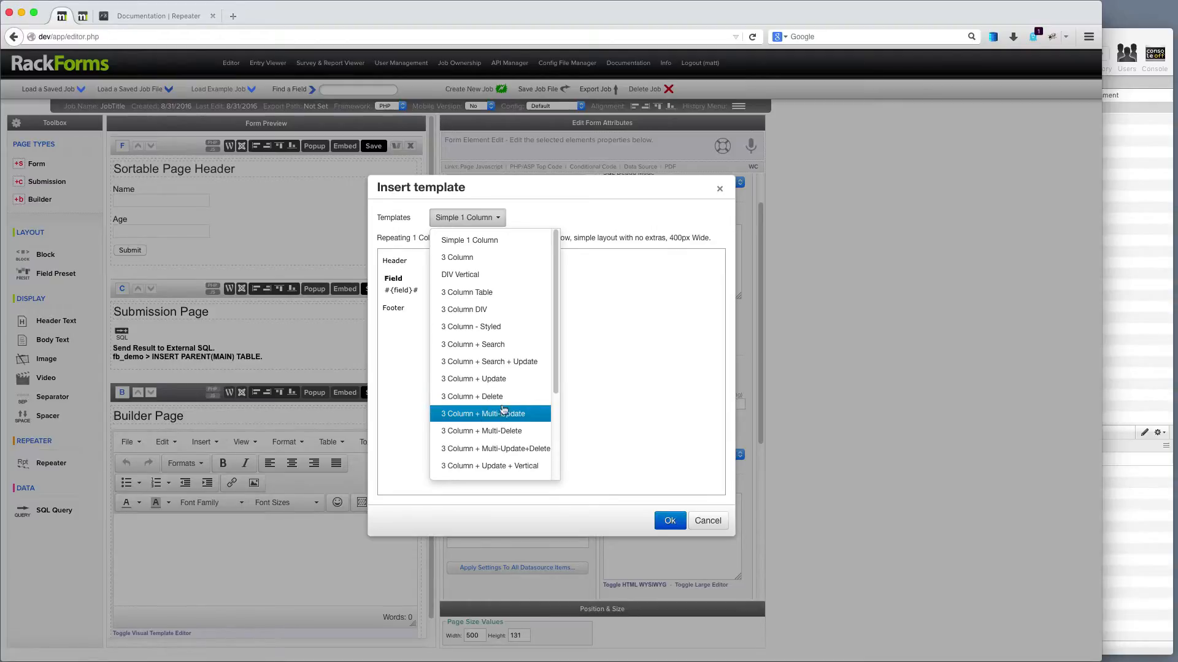
click(498, 398)
click(670, 520)
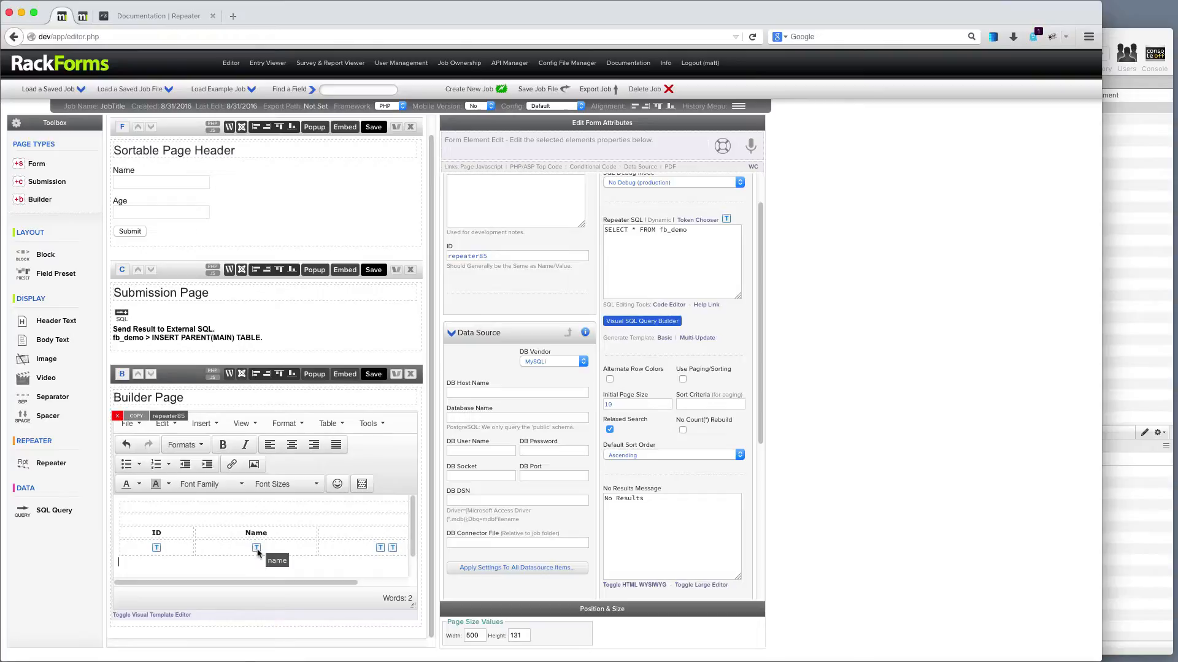
Add a column after Name in the repeater table, head it Age, and insert the age field token in its body cell.
right_click(294, 534)
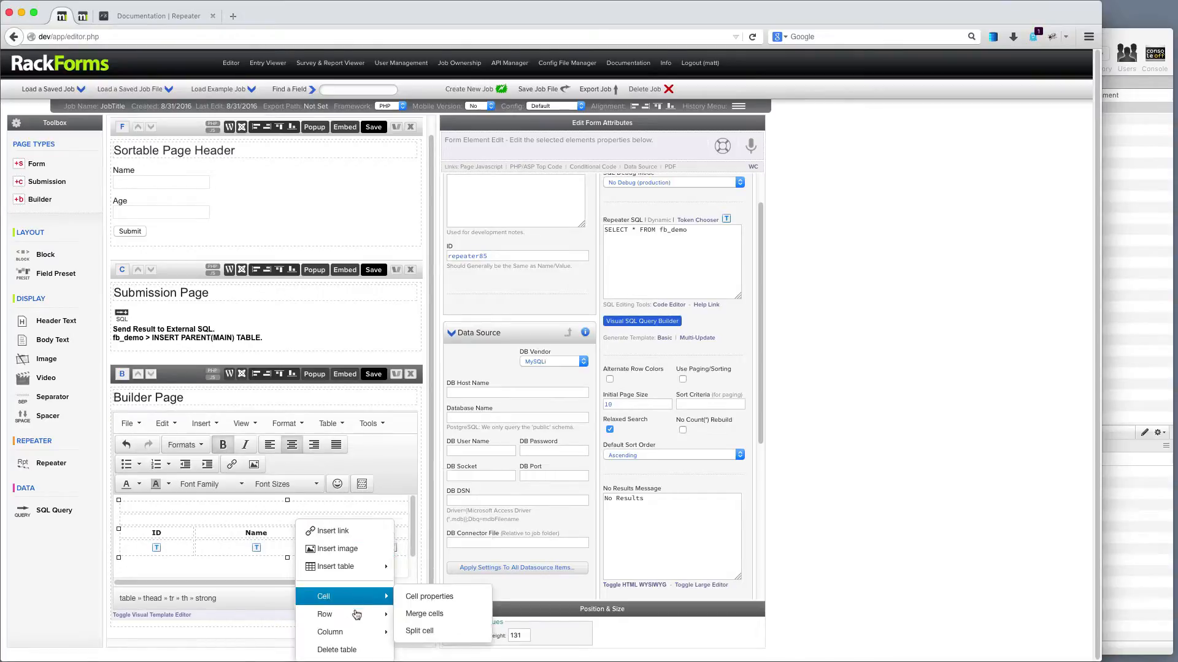
mouse_move(394, 618)
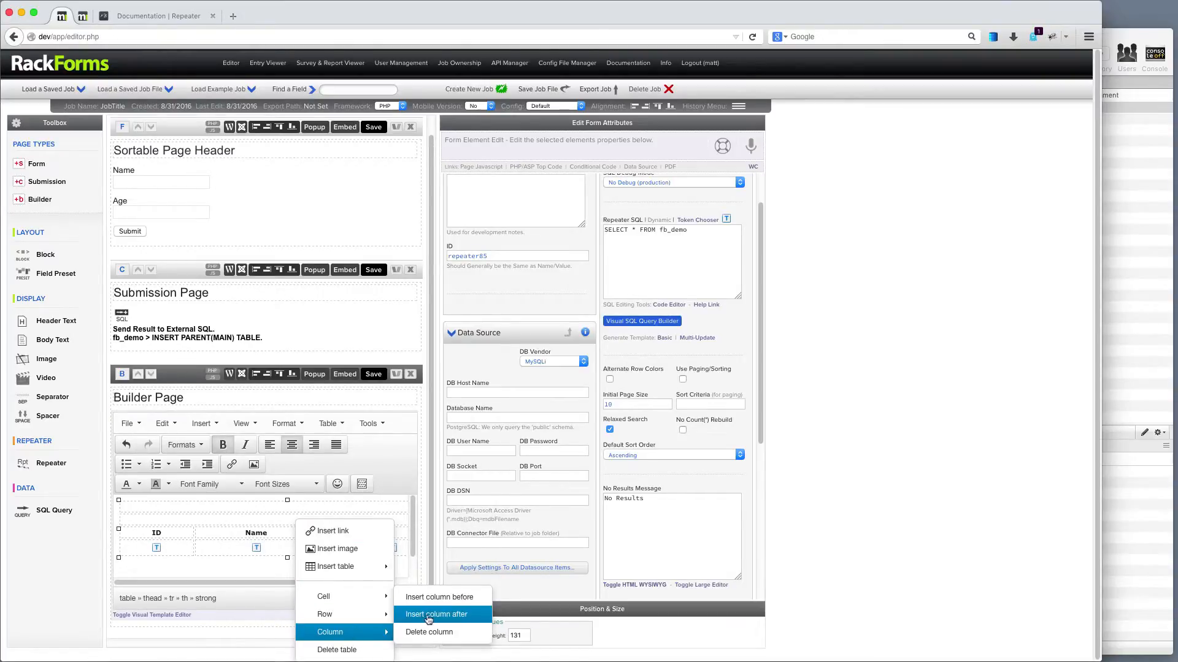
click(430, 615)
text(Age)
click(316, 547)
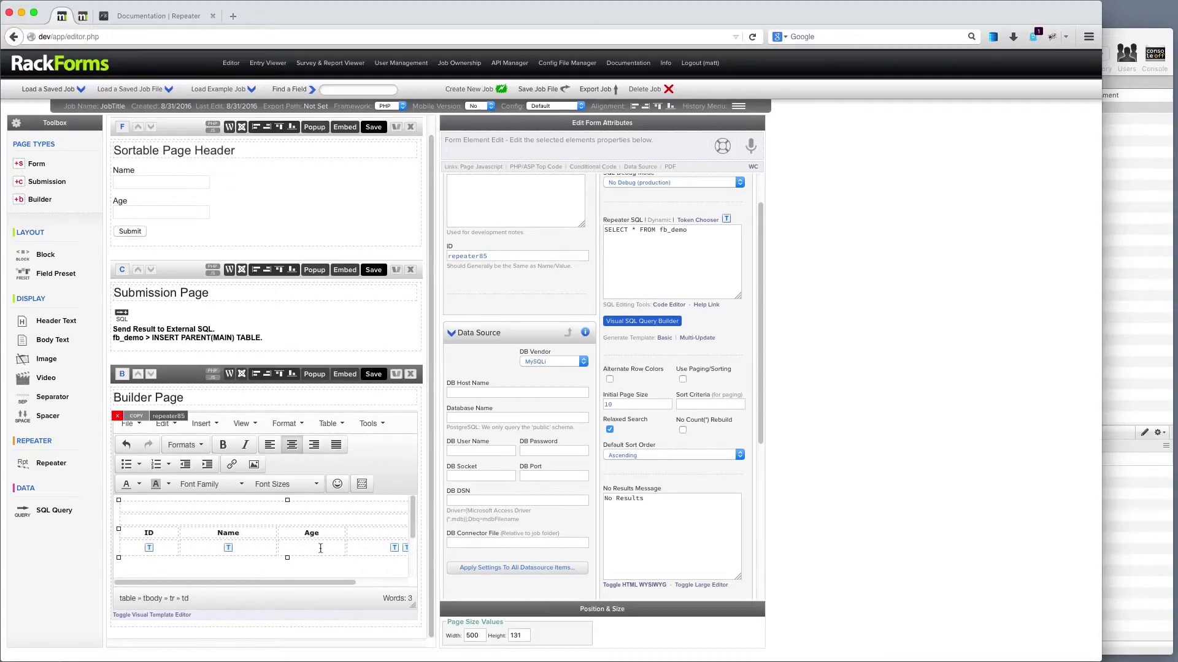
click(704, 223)
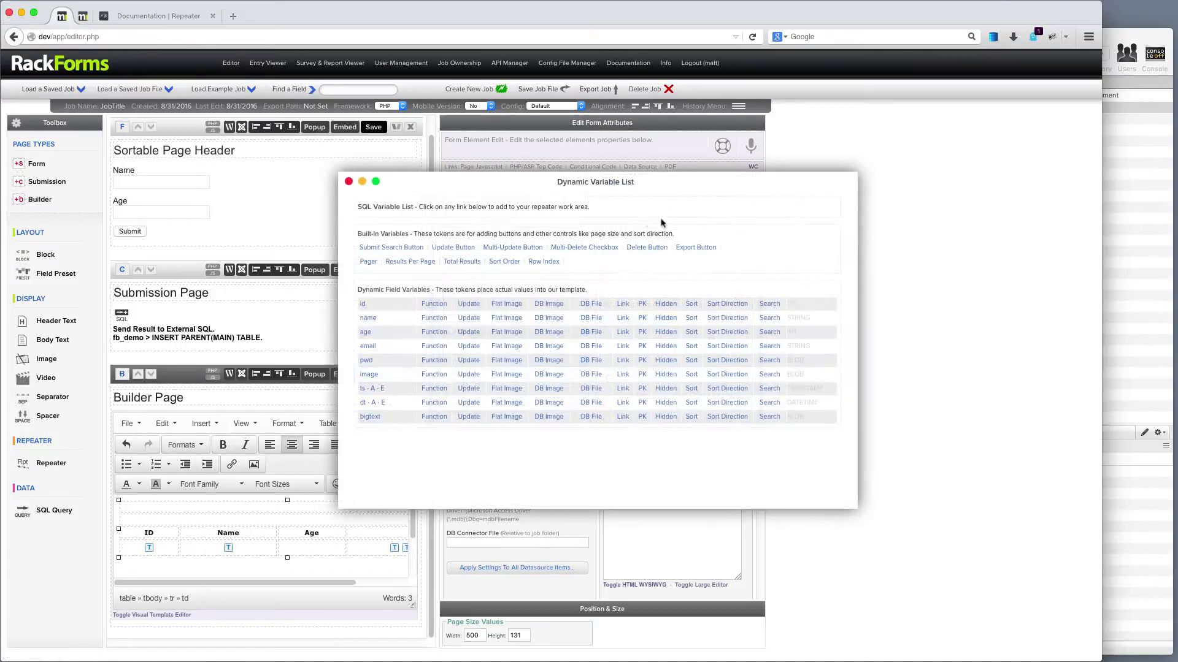
click(367, 334)
click(348, 181)
Run the builder page, try deleting the first two listed records with confirmation, and close the output window.
click(360, 374)
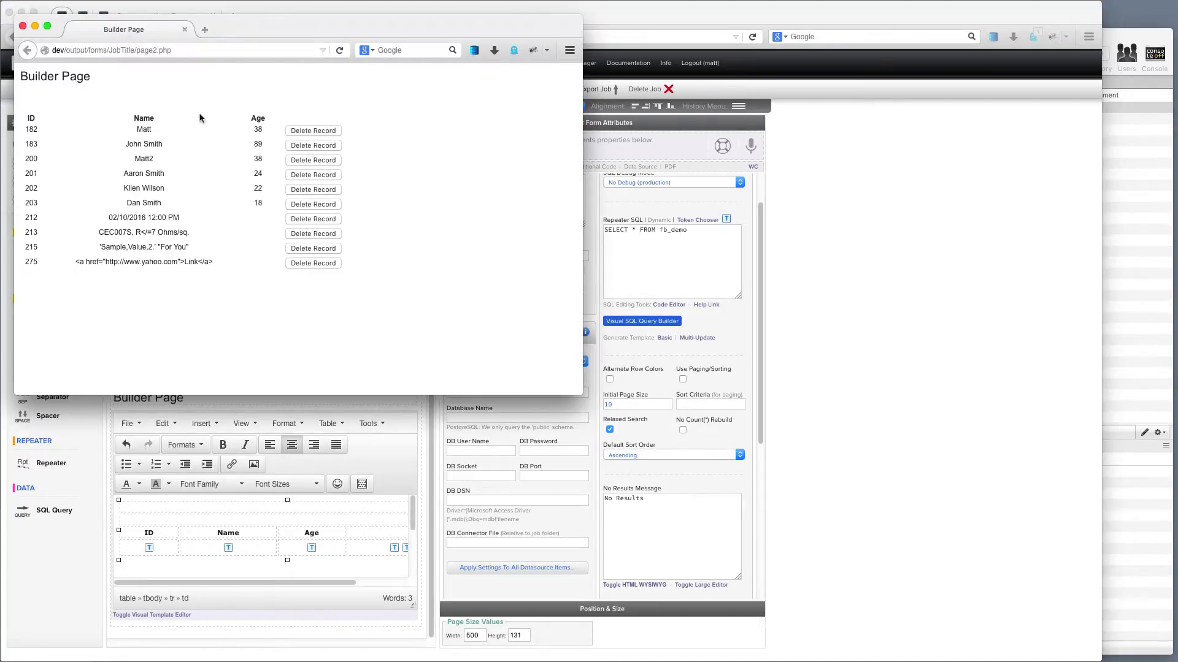
click(318, 132)
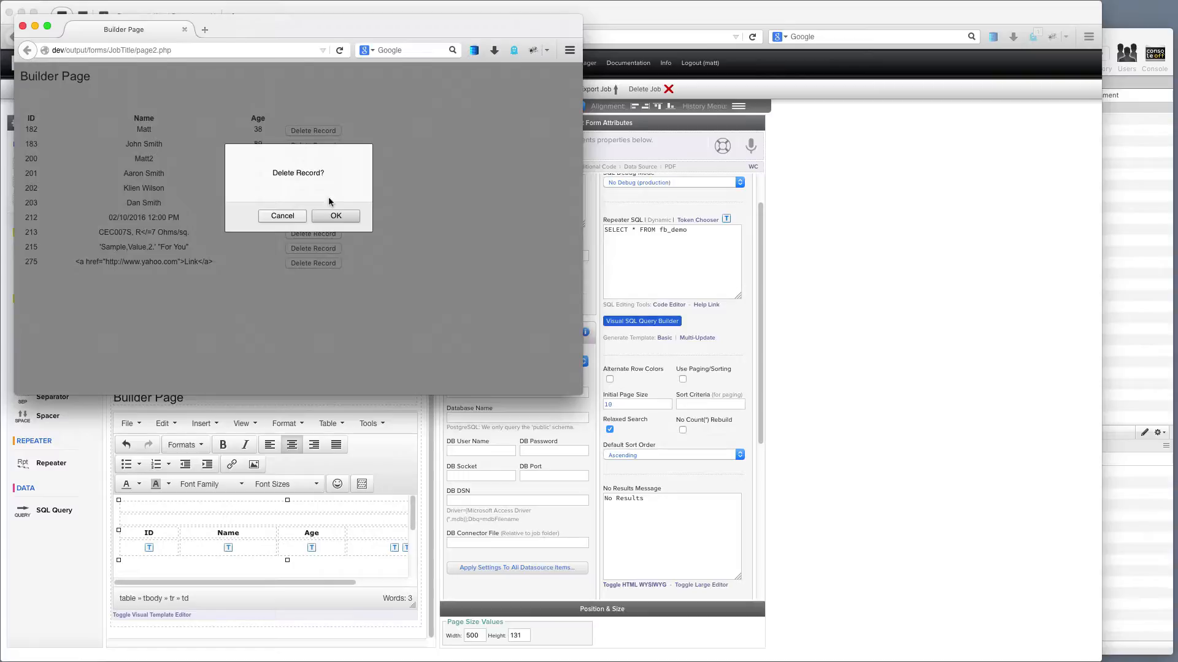
click(341, 216)
click(319, 141)
click(337, 216)
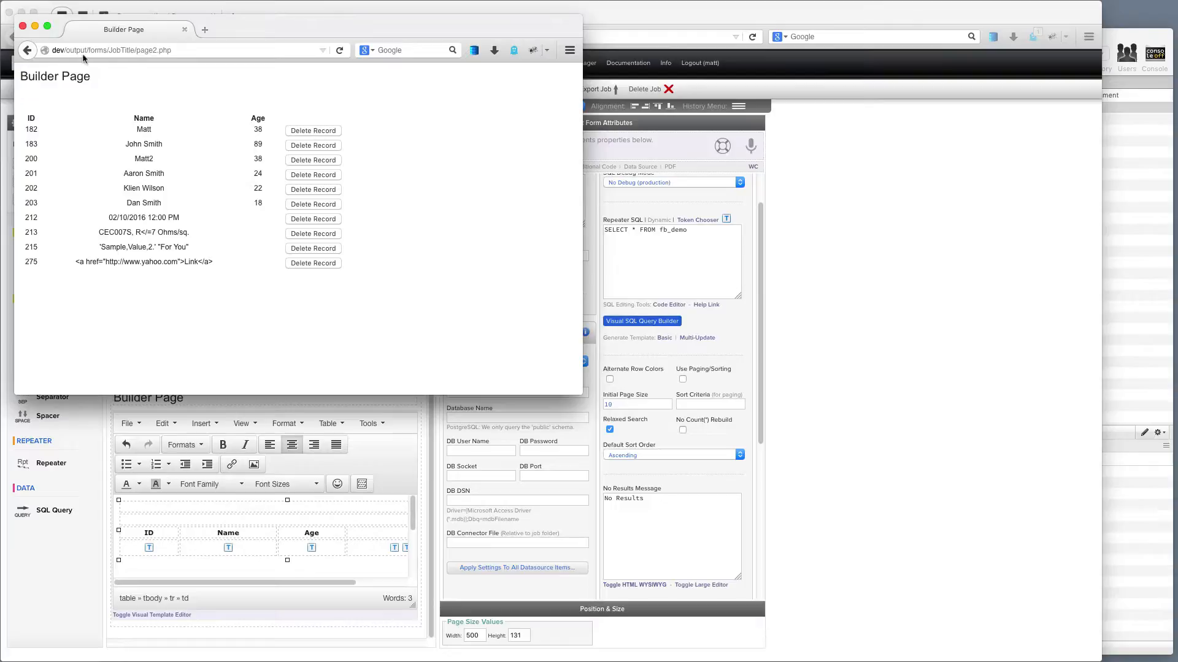
click(23, 26)
Set the User Delete Mode of the new repeater to Single Row Delete.
mouse_move(149, 289)
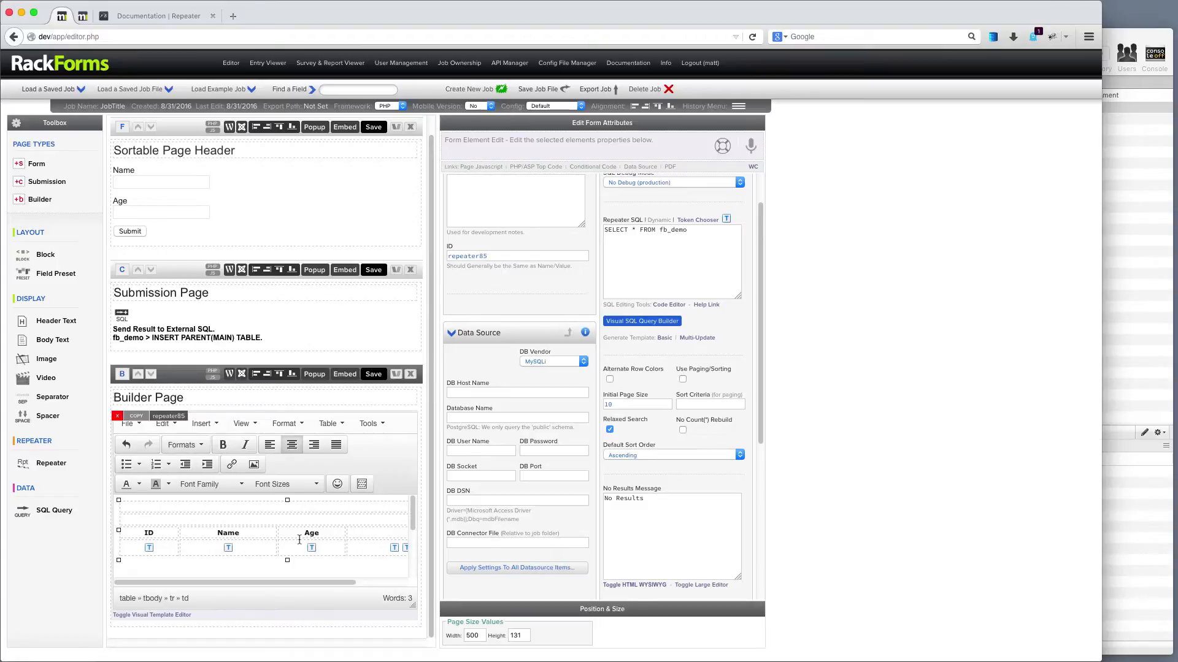
scroll(375, 523, down, 1)
scroll(375, 523, up, 1)
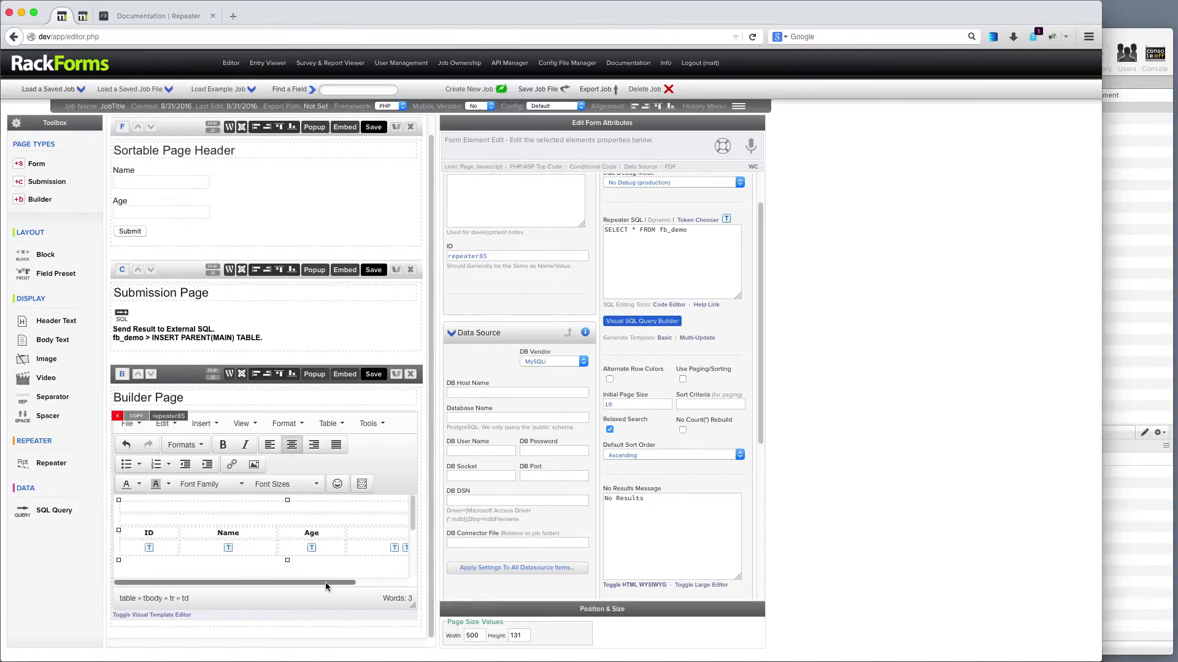
drag(326, 583, 398, 582)
mouse_move(347, 549)
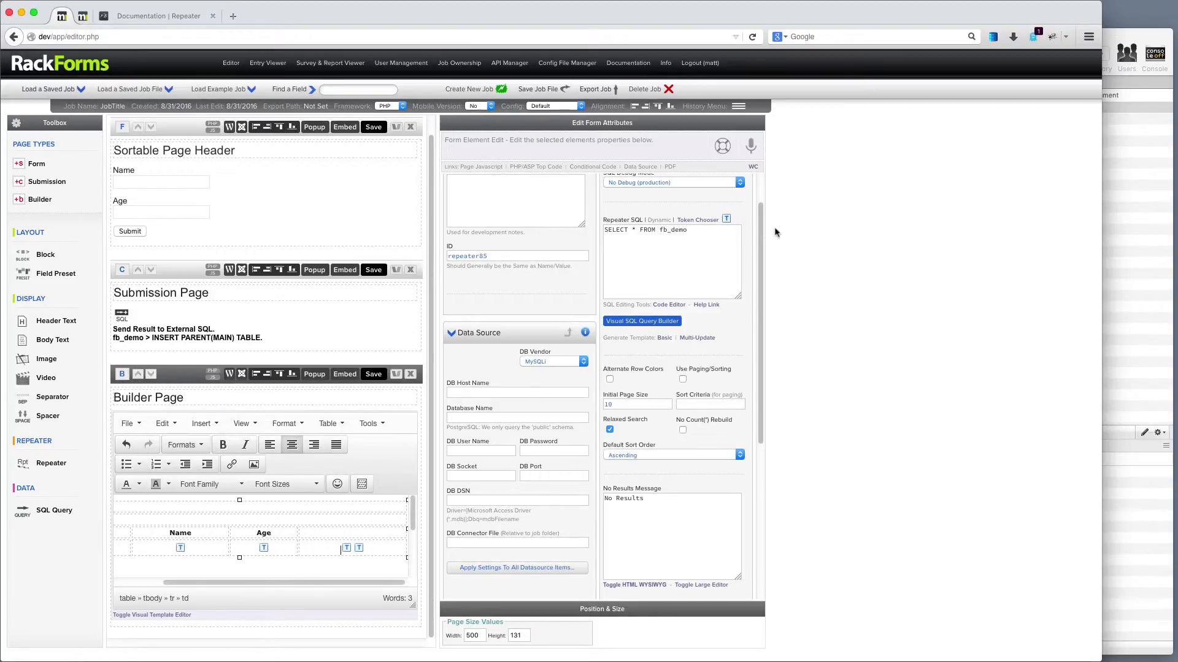
drag(765, 235, 745, 409)
scroll(742, 410, down, 2)
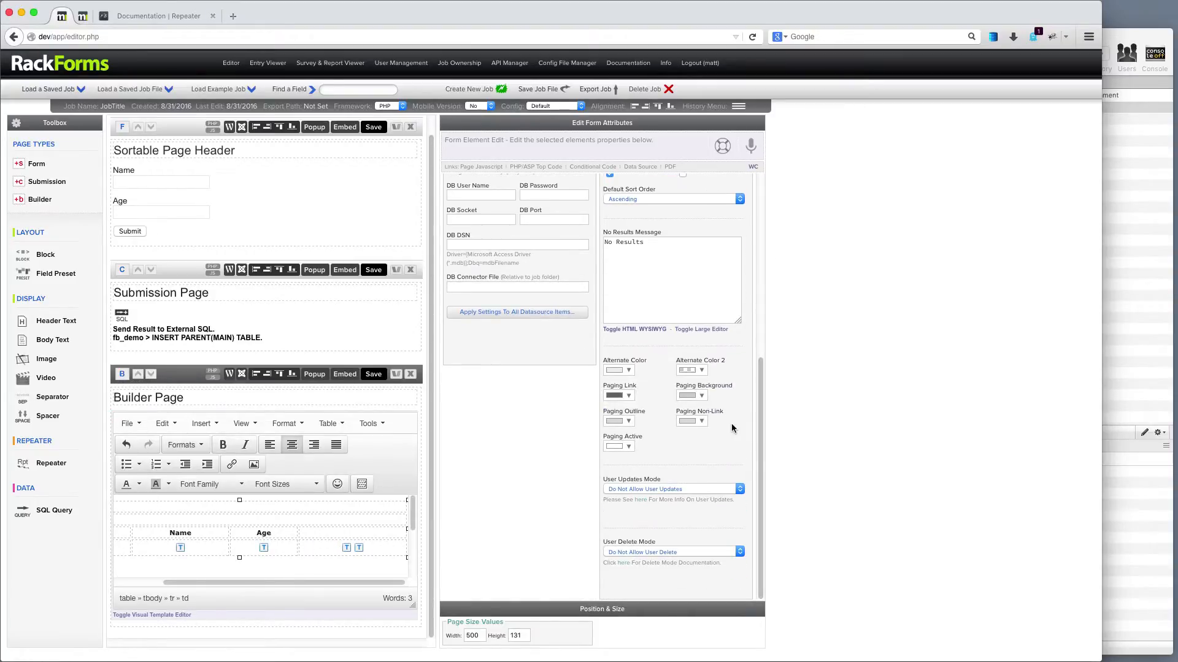
click(687, 554)
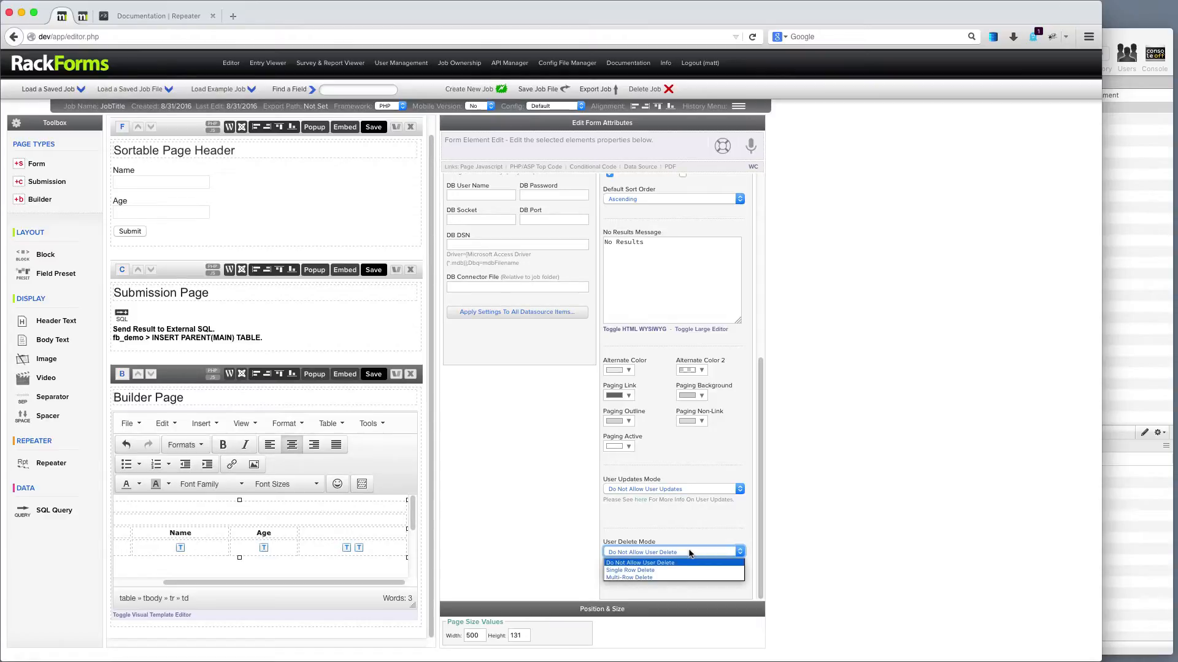
click(649, 573)
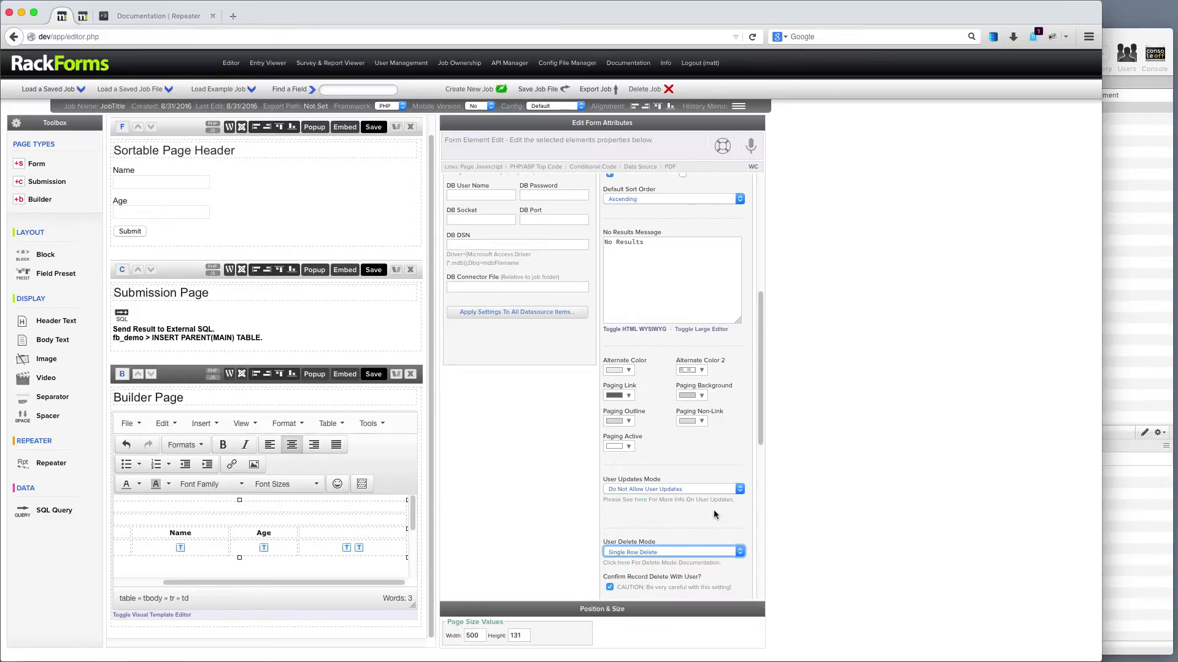
Enter DELETE FROM fb_demo WHERE id = ? as the Repeater Delete SQL.
scroll(713, 514, down, 5)
click(684, 394)
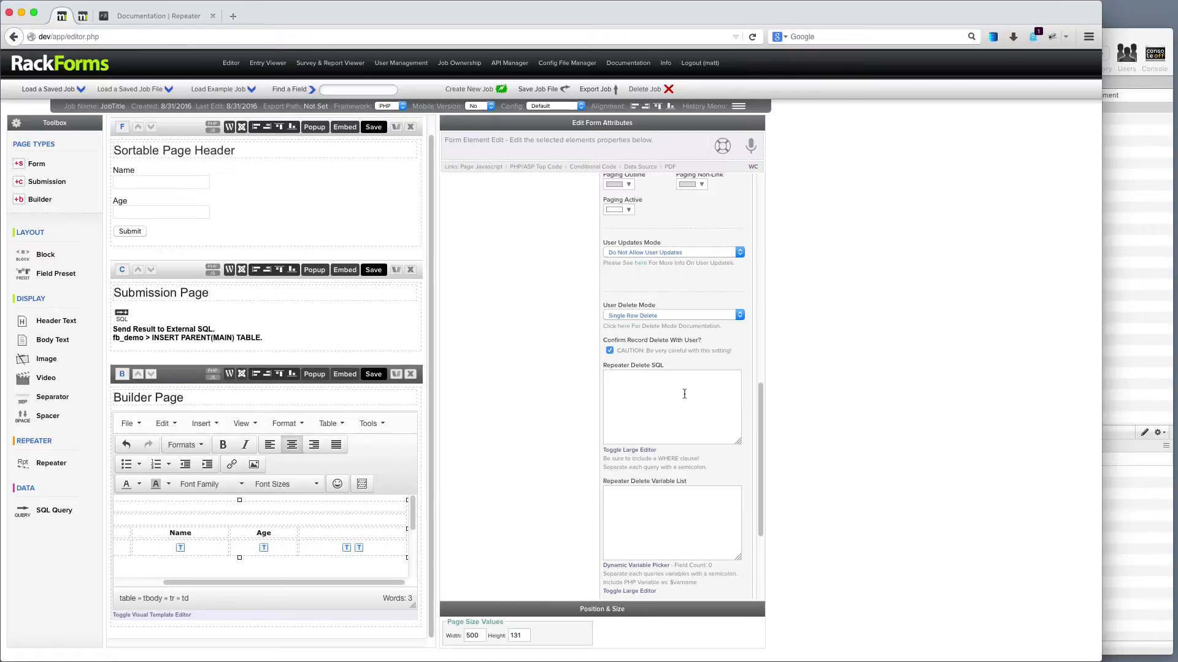
text(DELETE FROM fb_demo WHERE id = ?)
drag(725, 376, 736, 377)
click(735, 376)
double_click(732, 377)
Add the id field to the Repeater Delete Variable List using the Dynamic Variable Picker.
click(663, 508)
drag(732, 375, 436, 375)
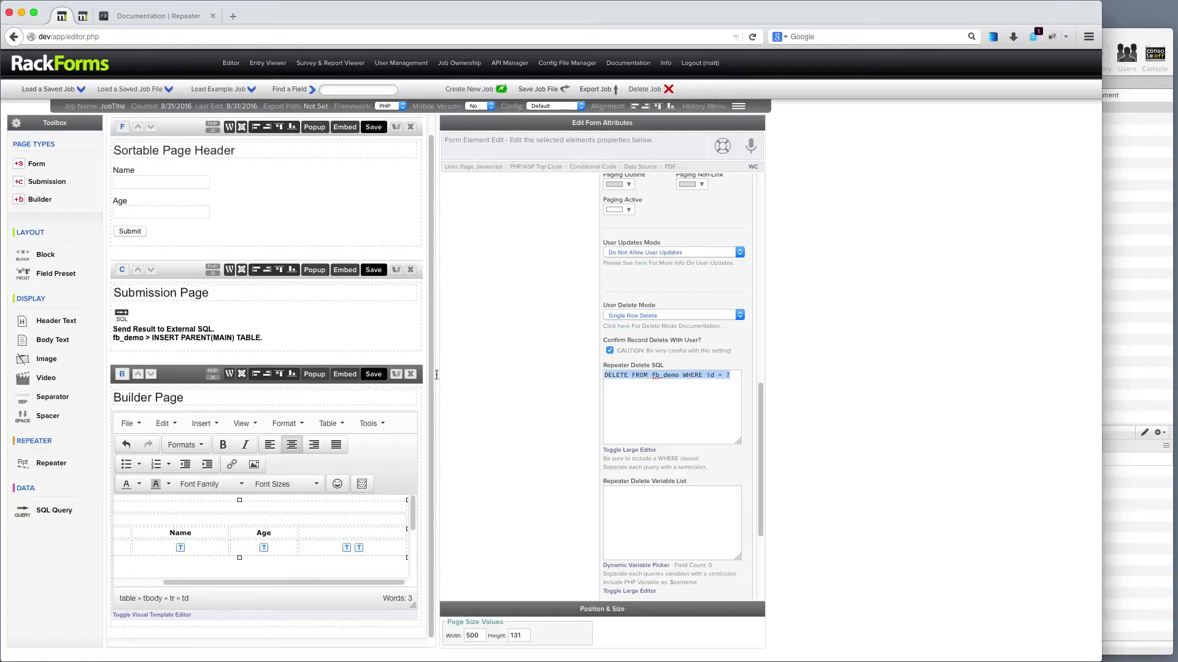
drag(687, 481, 601, 483)
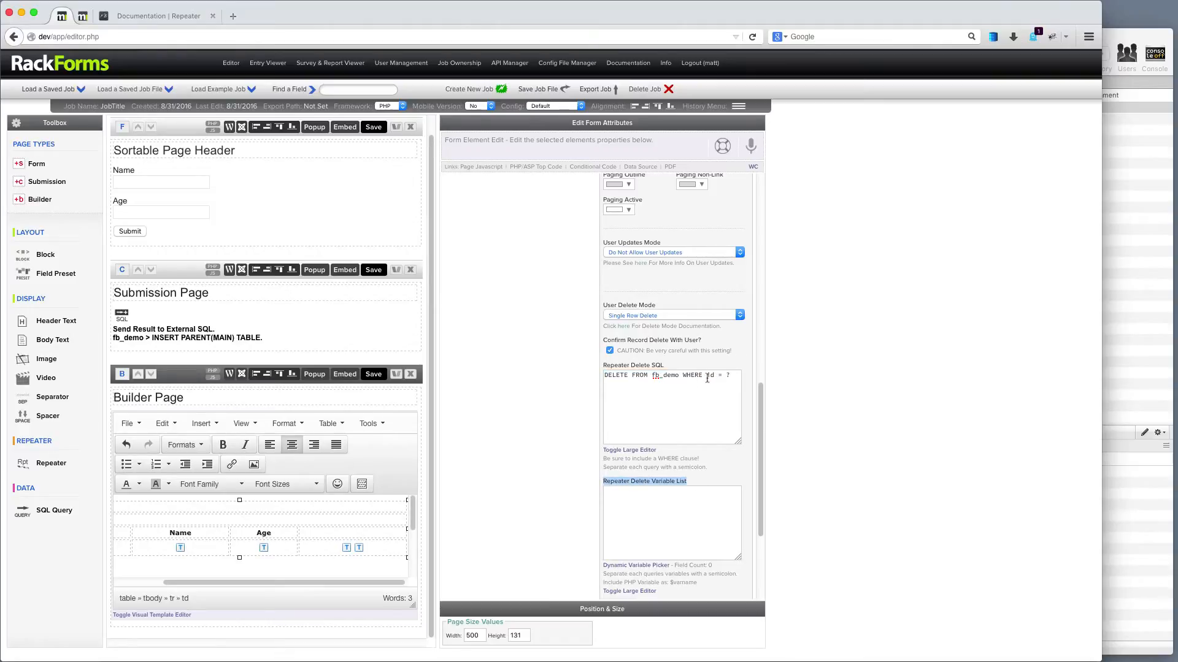
drag(733, 376, 576, 357)
scroll(652, 506, down, 1)
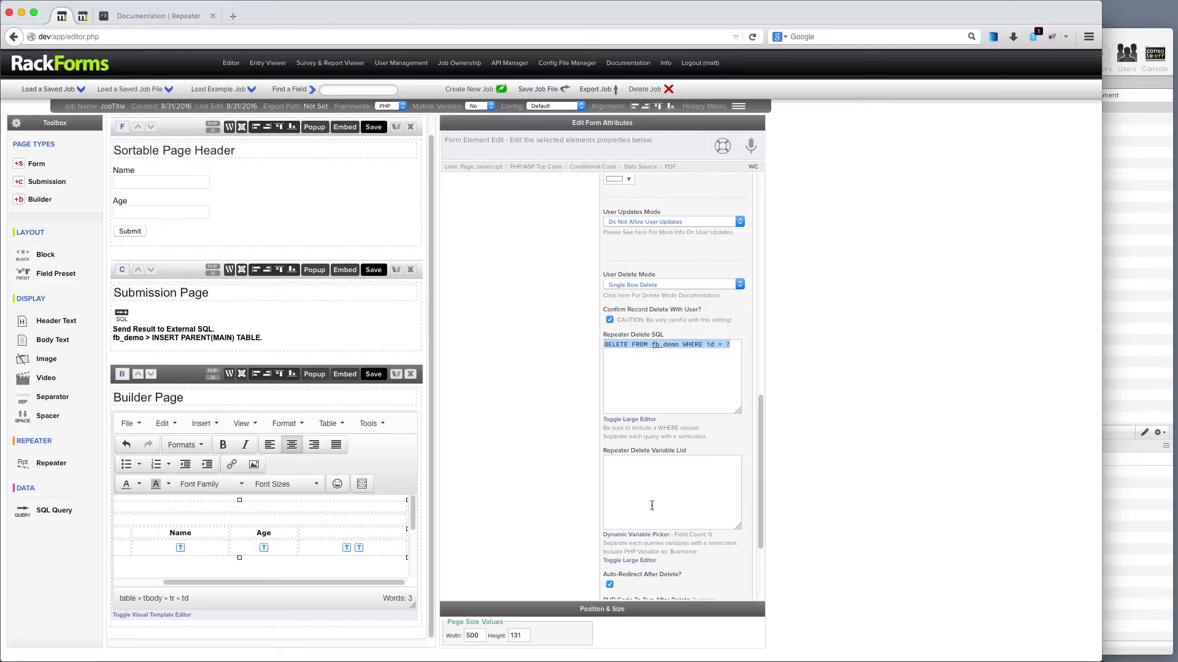
click(635, 535)
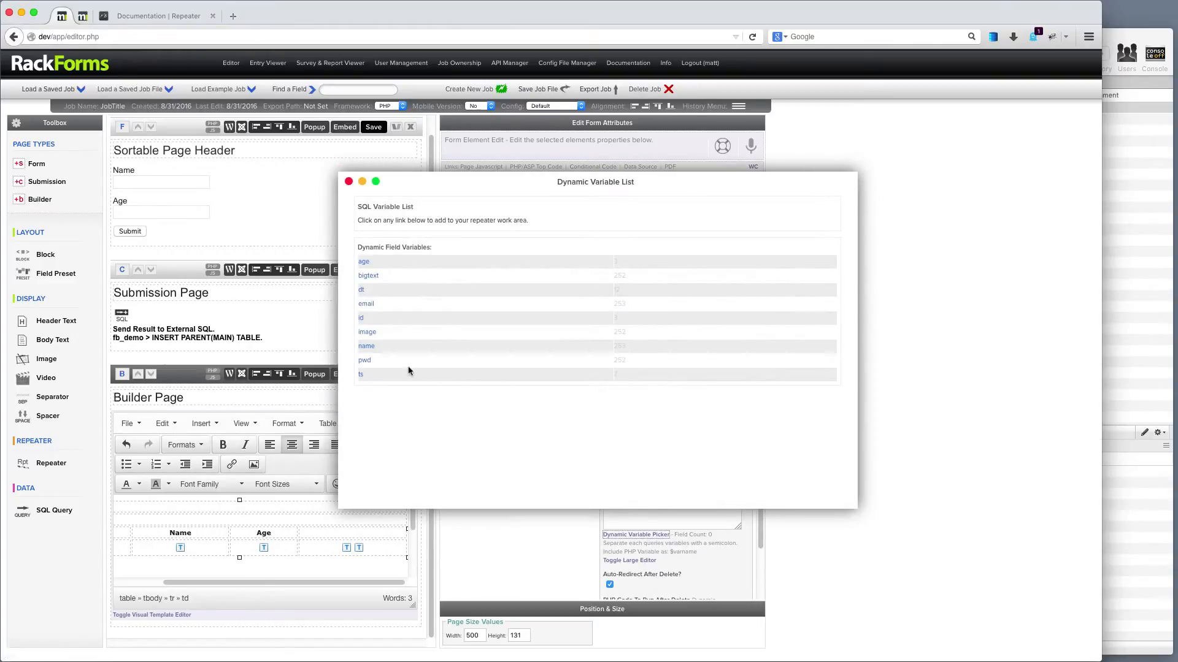
click(361, 319)
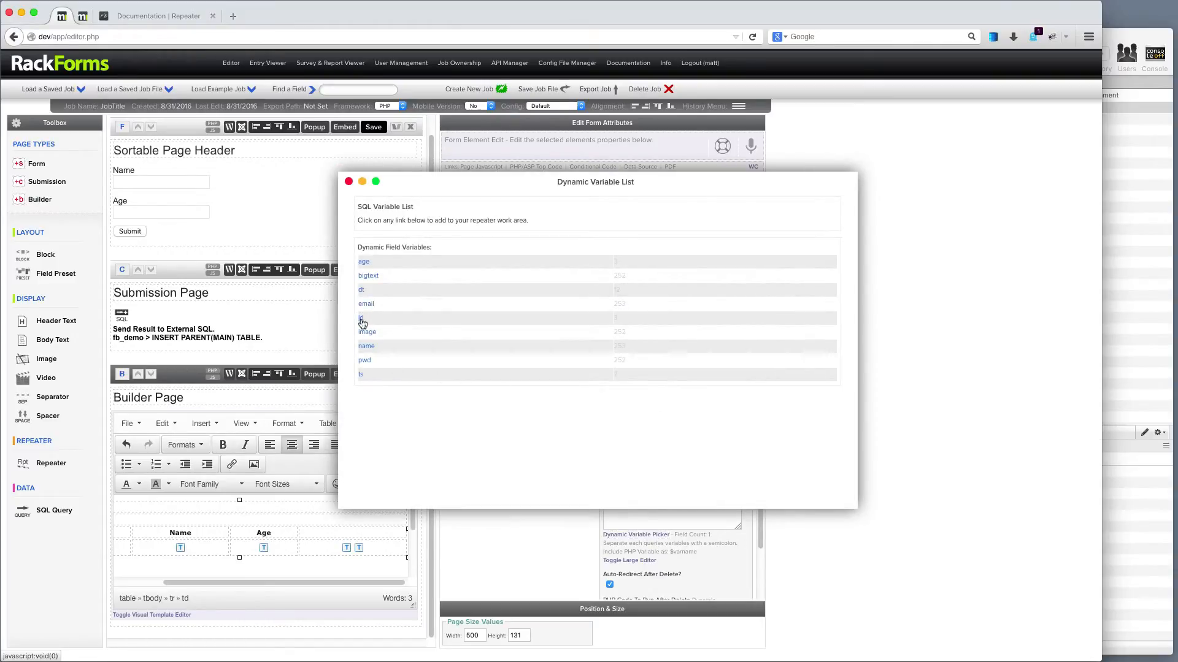
Close the Dynamic Variable List and review the id entry in the Repeater Delete Variable List.
click(349, 181)
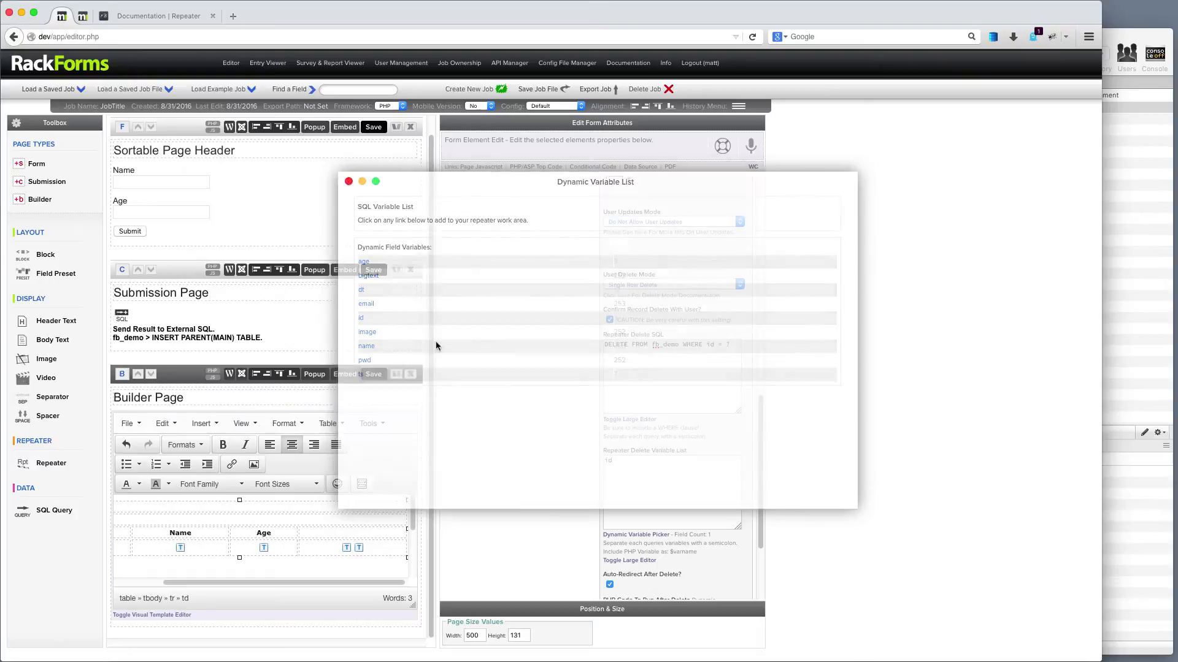
drag(627, 462, 601, 459)
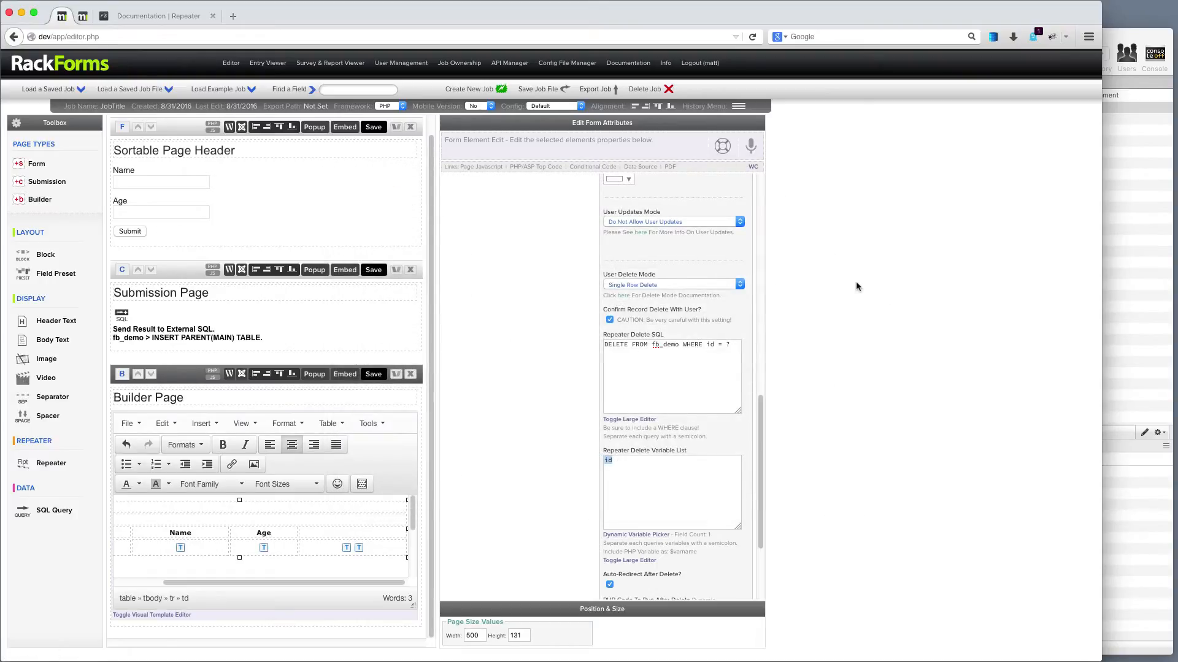
scroll(719, 515, down, 2)
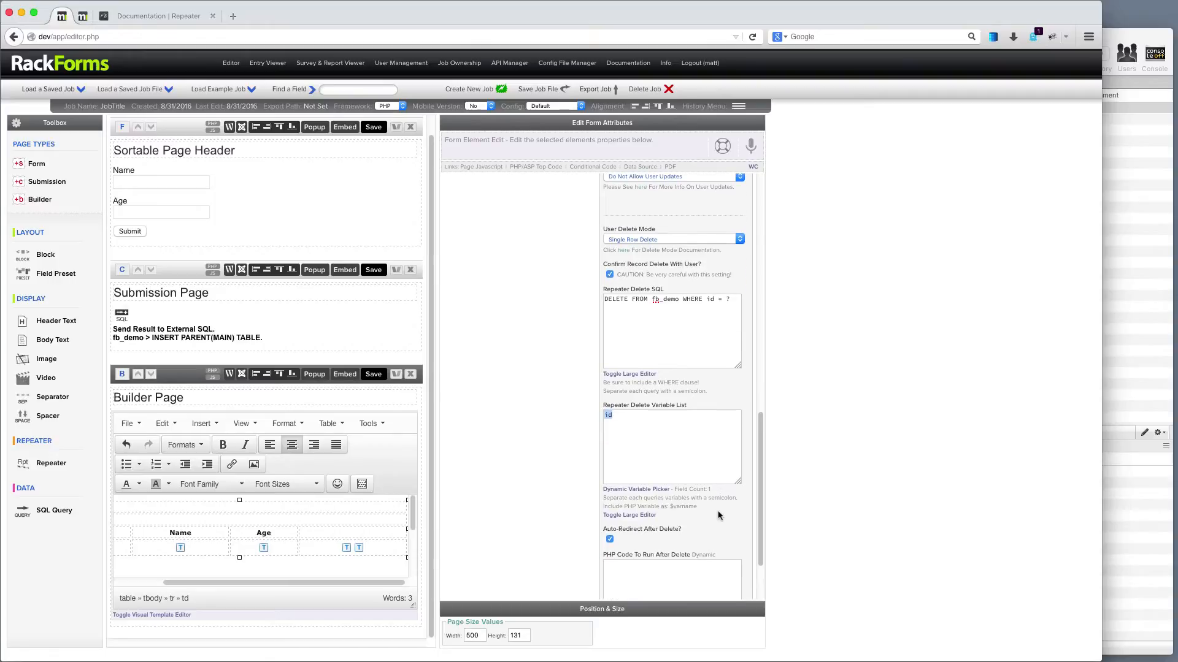
scroll(359, 126, up, 1)
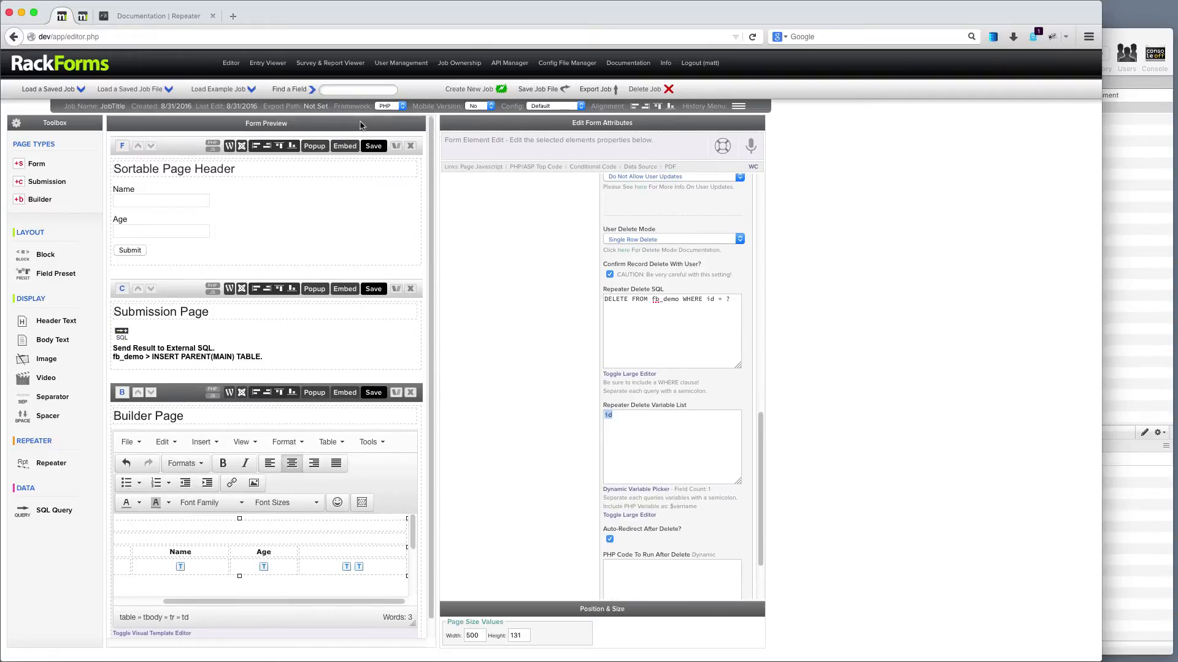
Save and run the form page, and submit an entry with the name SAMPLE ENTRY and age 23.
click(375, 146)
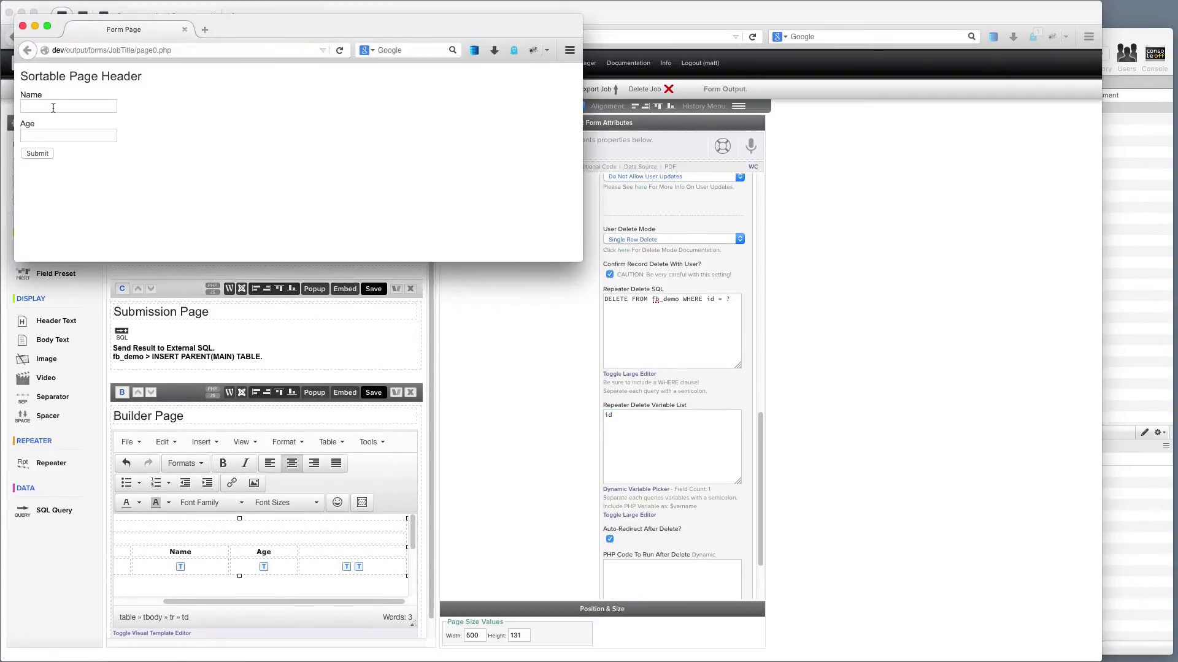
double_click(53, 108)
click(60, 117)
click(54, 131)
text(23)
click(37, 155)
Return to the form page and submit another entry with the name SECOND ENTRY and age 34.
click(27, 50)
double_click(53, 106)
click(56, 160)
click(56, 134)
click(38, 154)
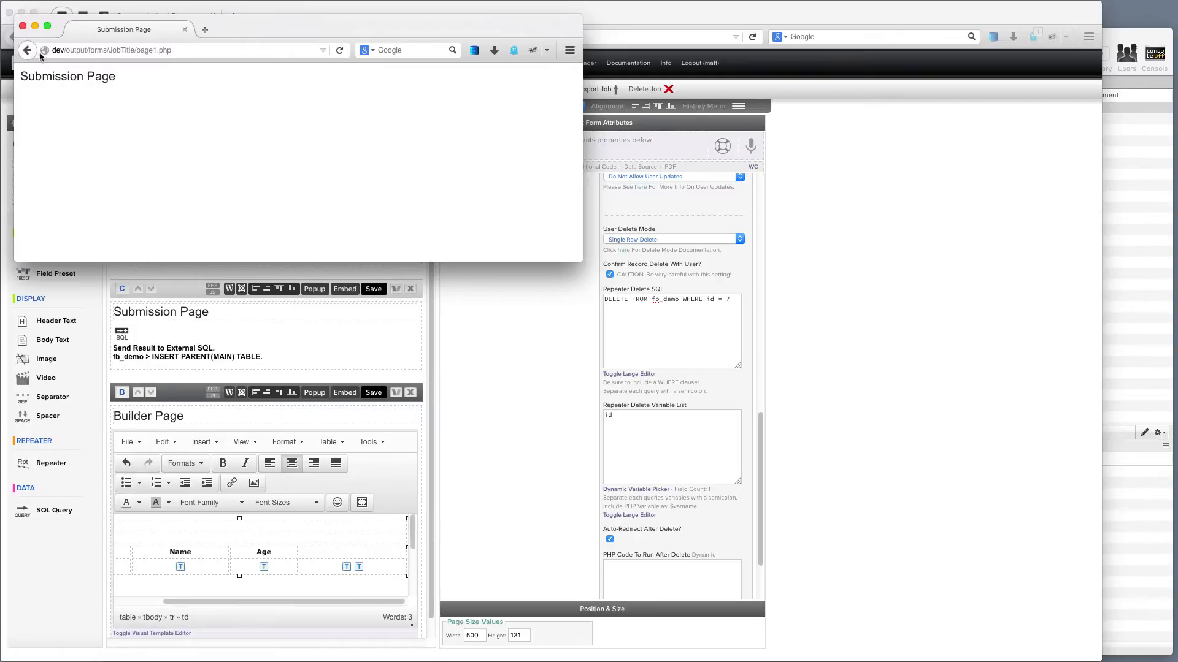
Close the form output, run the builder page and request deletion of the SECOND ENTRY record.
click(23, 25)
double_click(379, 396)
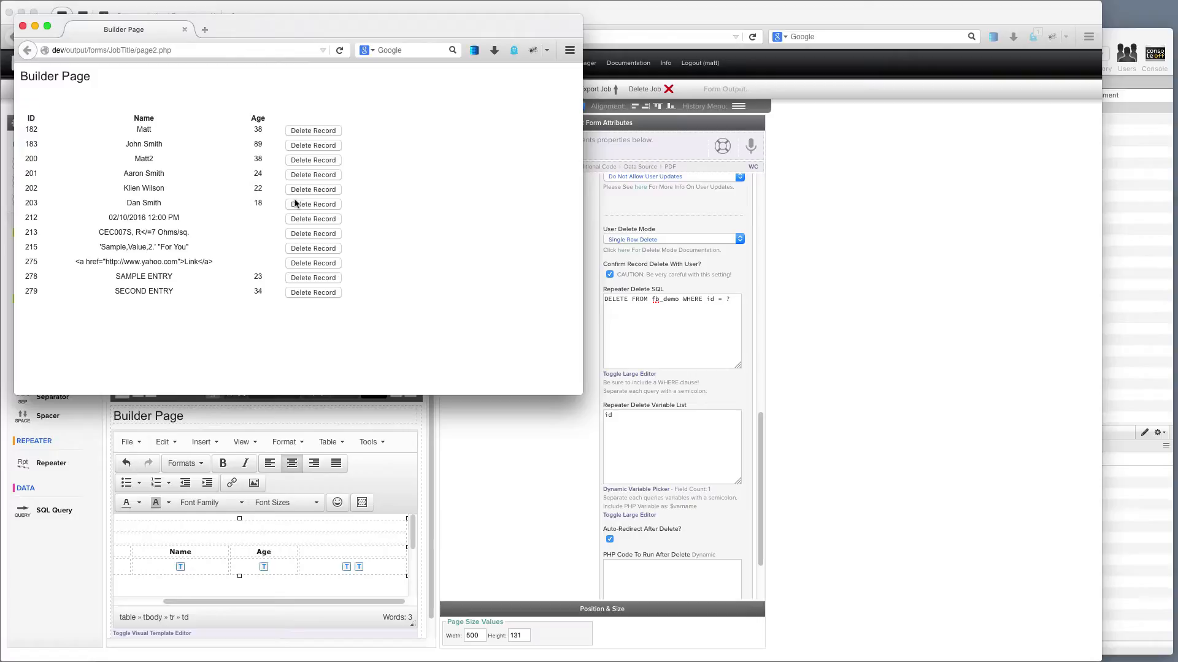
click(325, 293)
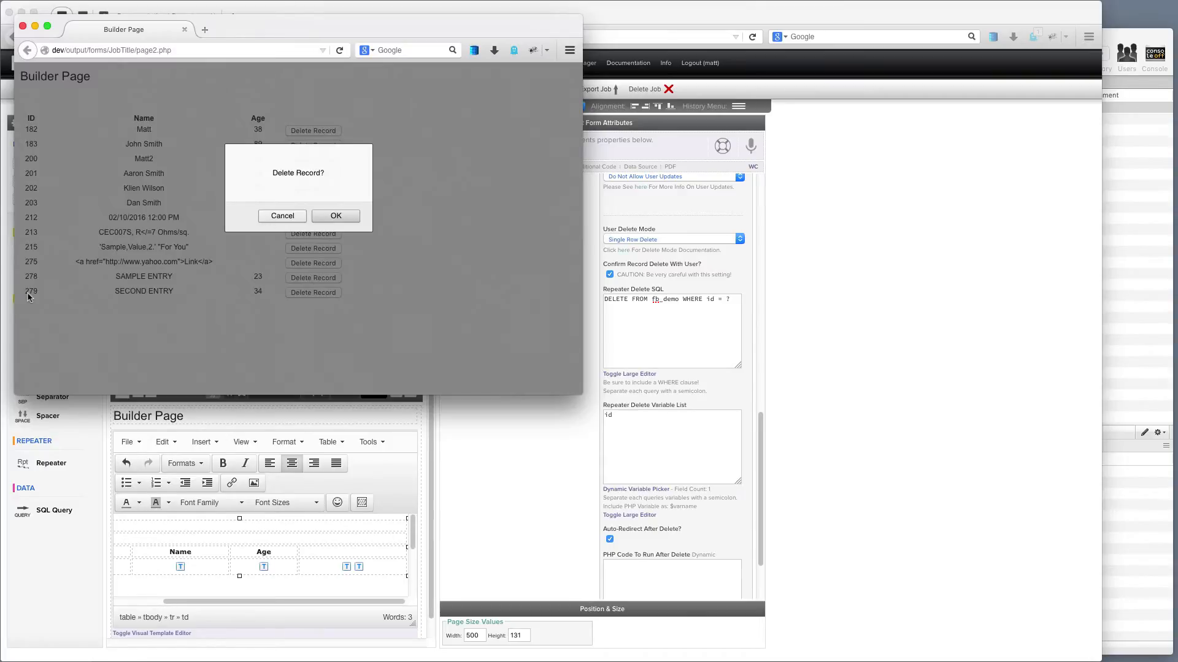
Switch to the MySQL database client, check the SECOND ENTRY row in fb_demo, and return to the delete confirmation.
click(1121, 216)
click(317, 69)
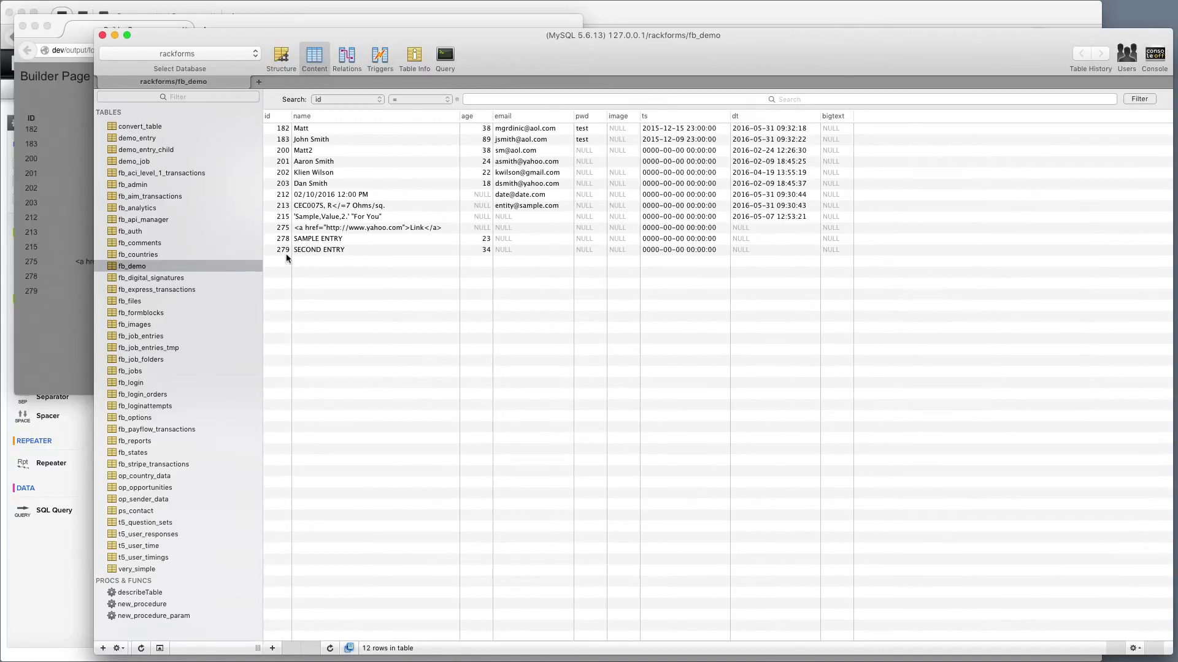
click(381, 27)
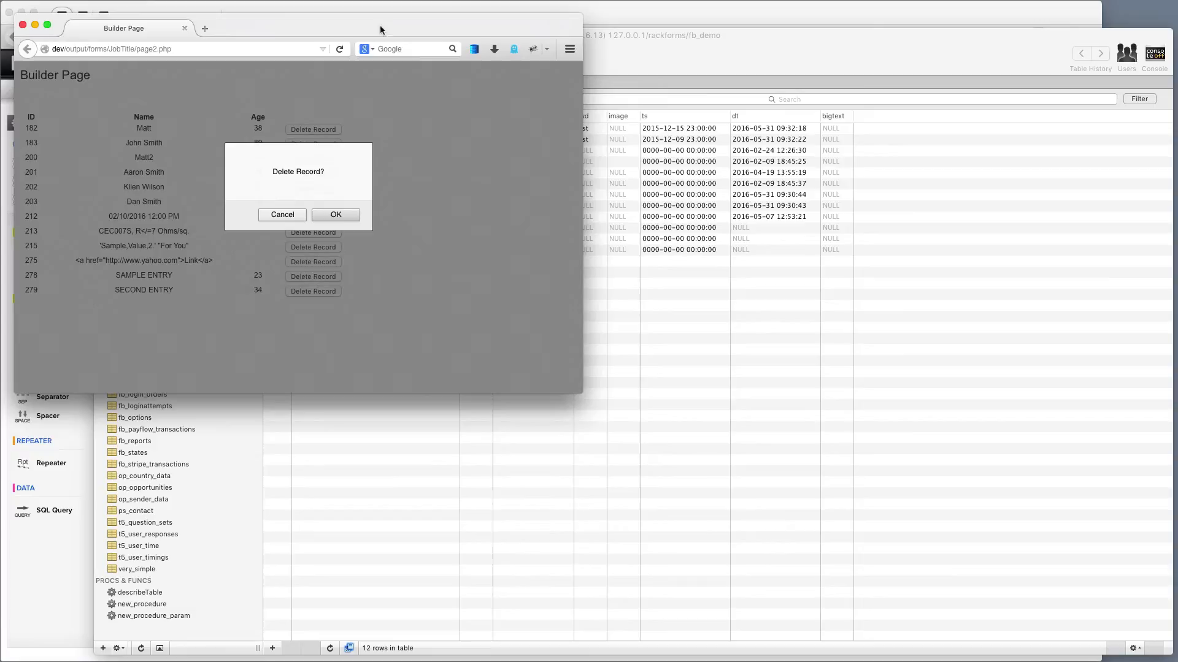
Confirm the deletion of SECOND ENTRY and request deletion of the SAMPLE ENTRY record.
click(338, 216)
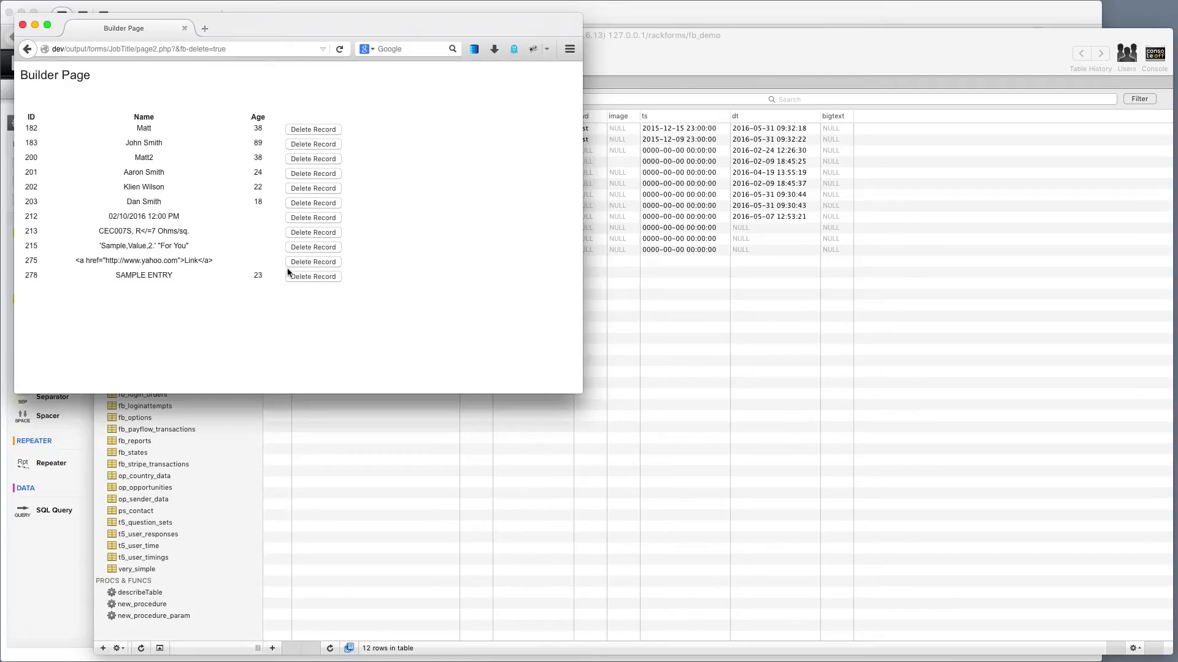
click(314, 277)
click(341, 218)
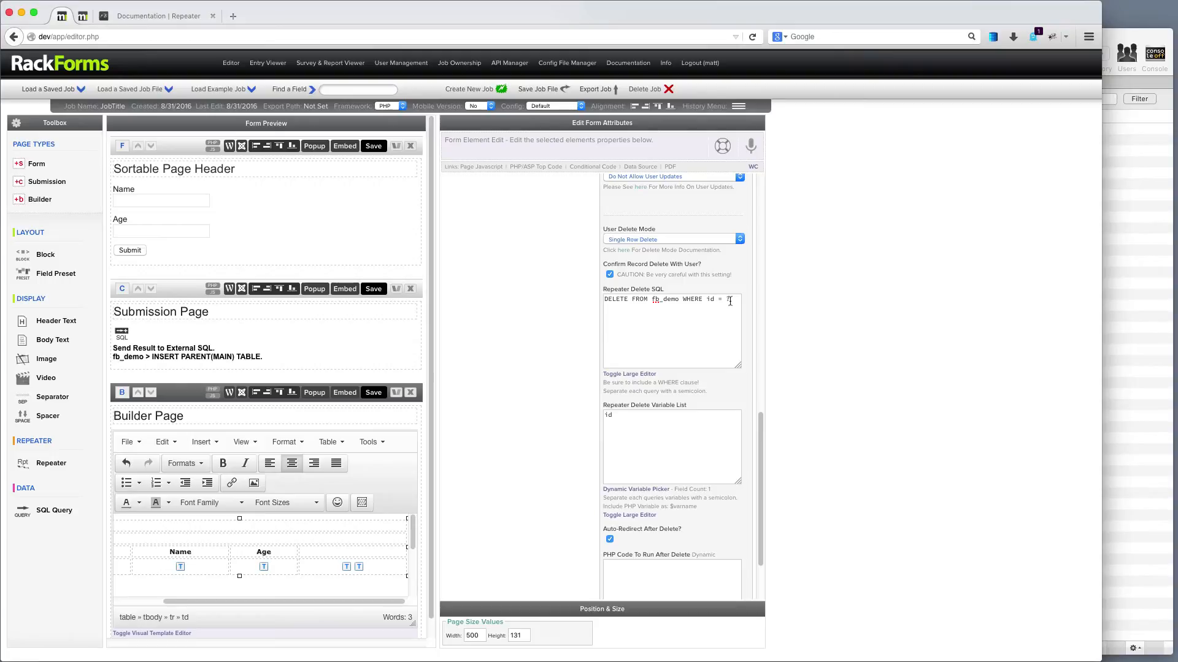
In the editor, examine the Repeater Delete SQL, its ? placeholder and the id variable against the repeater's ID column.
drag(731, 300, 427, 259)
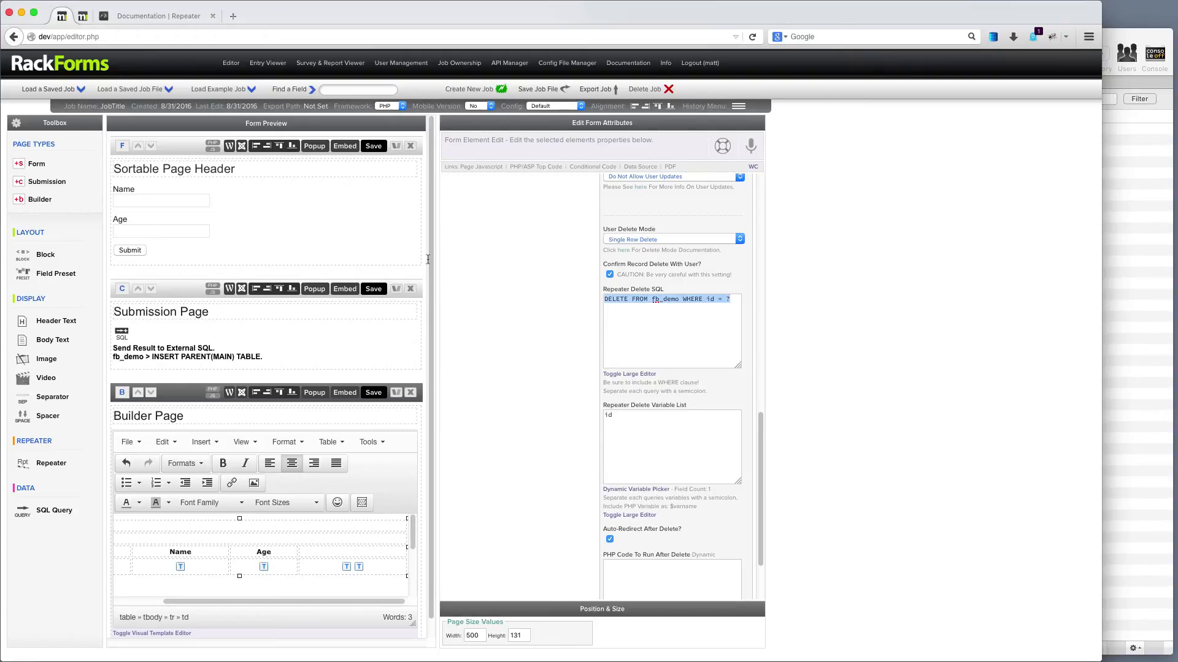
double_click(729, 299)
key(BackSpace)
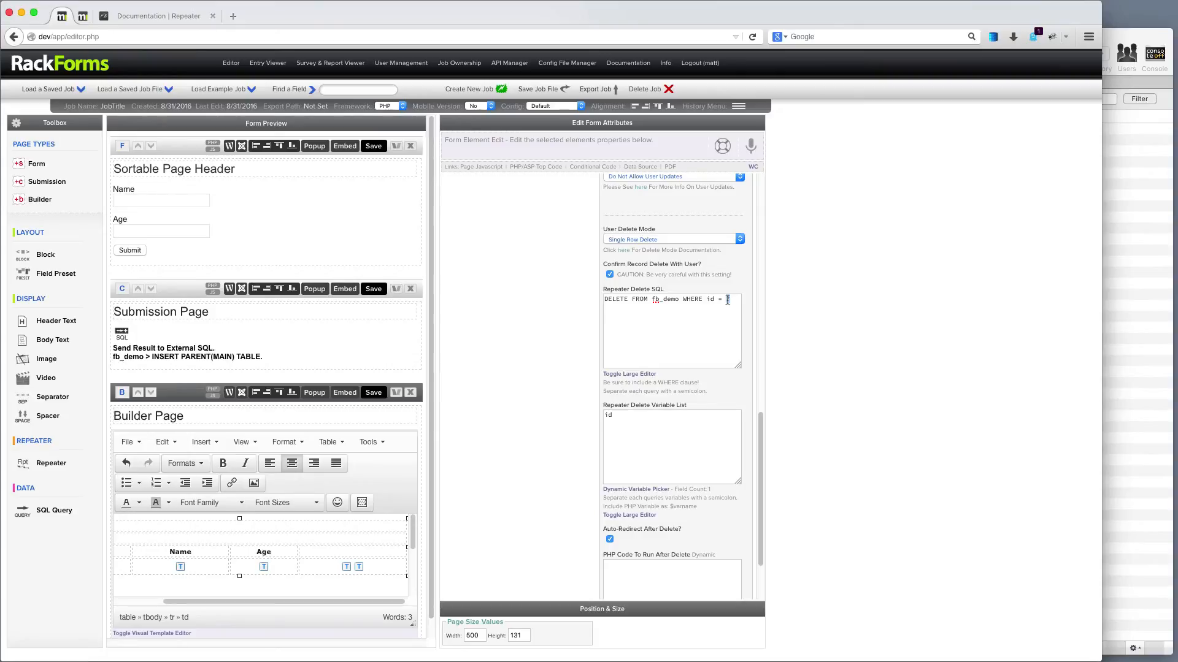
text(?)
drag(613, 416, 577, 413)
drag(264, 602, 216, 602)
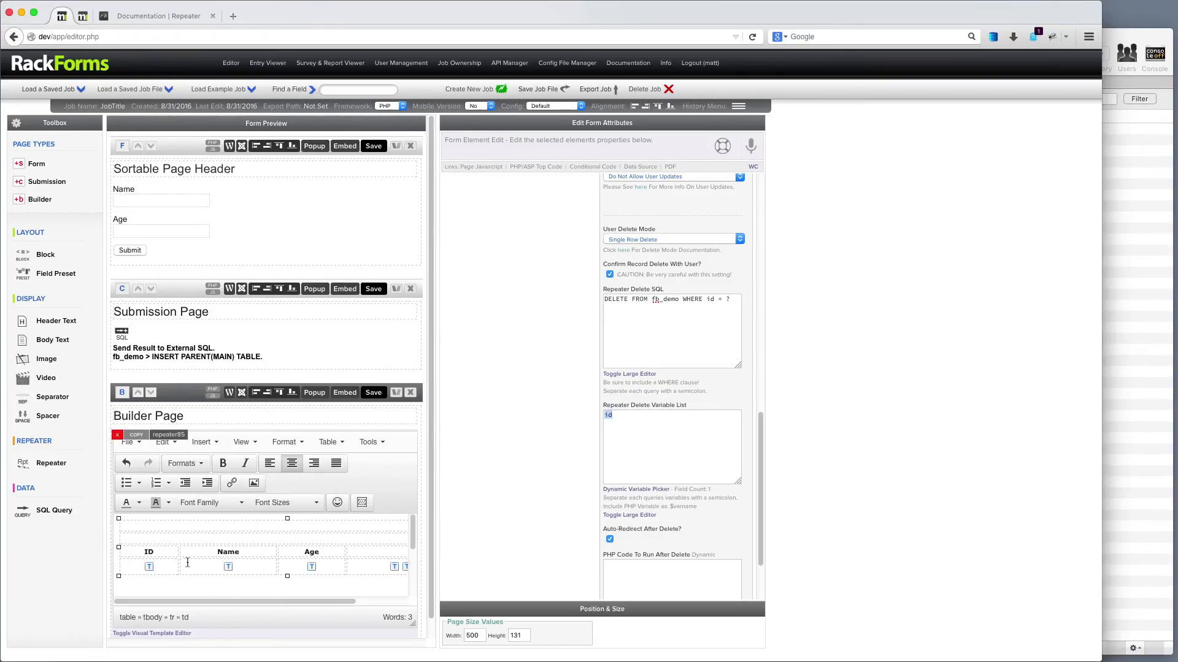
click(638, 418)
drag(614, 415, 577, 411)
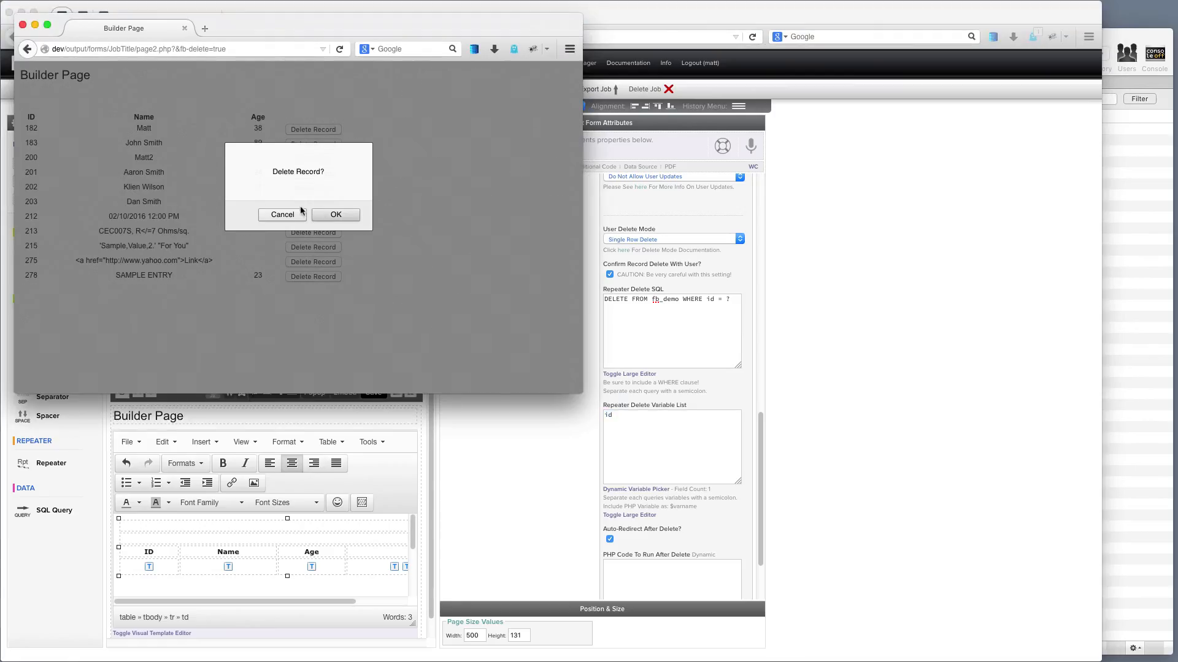
Confirm the deletion of SAMPLE ENTRY, close the output window and highlight the Repeater Delete SQL.
click(335, 214)
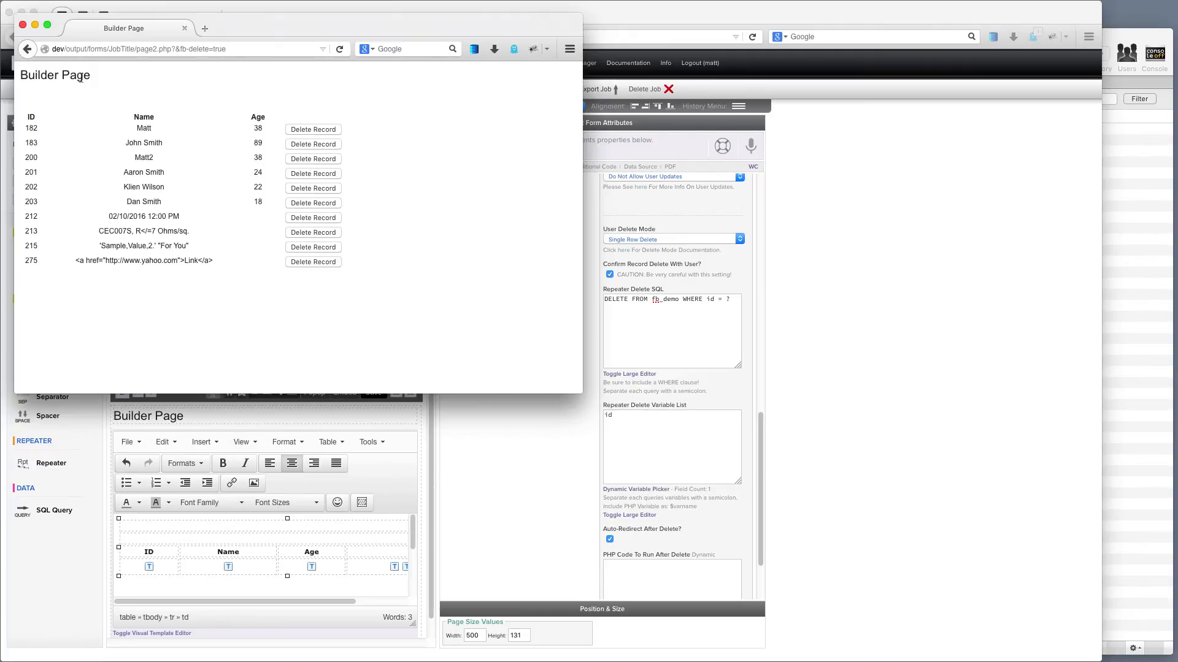
click(23, 25)
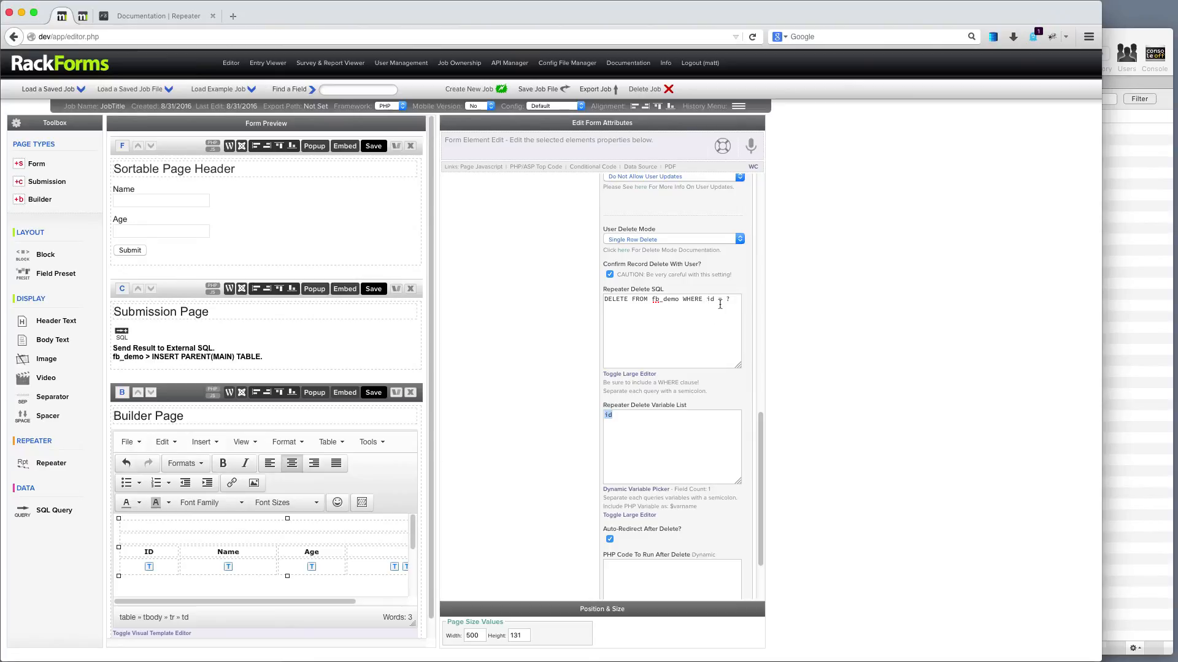
drag(729, 300, 475, 250)
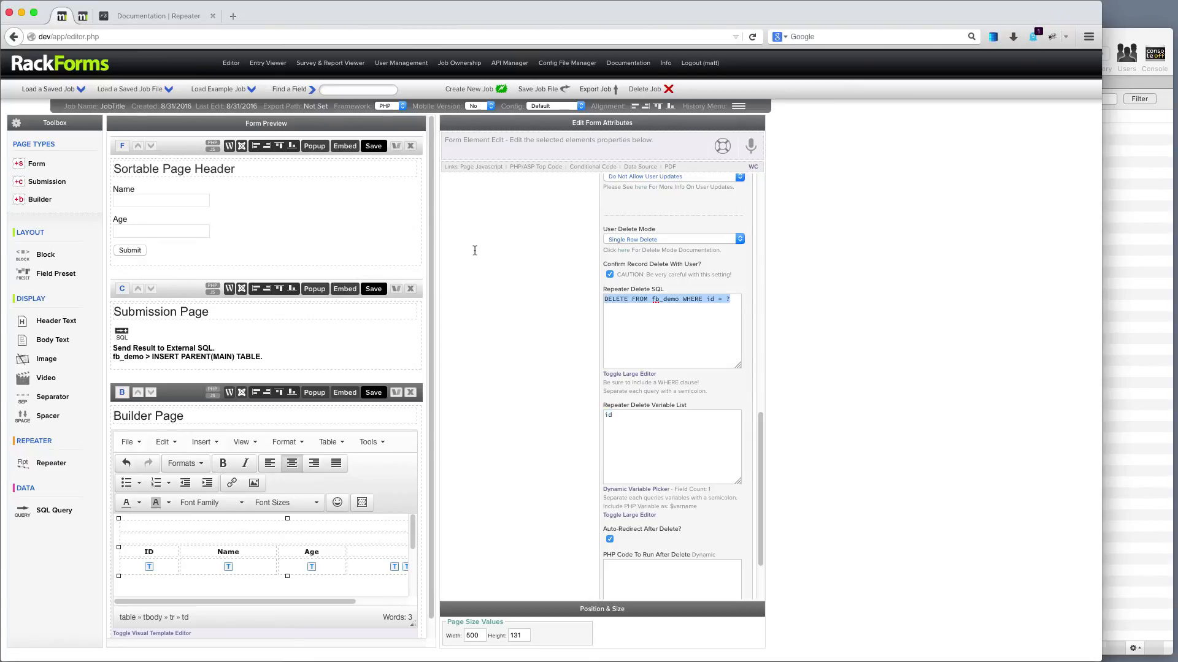